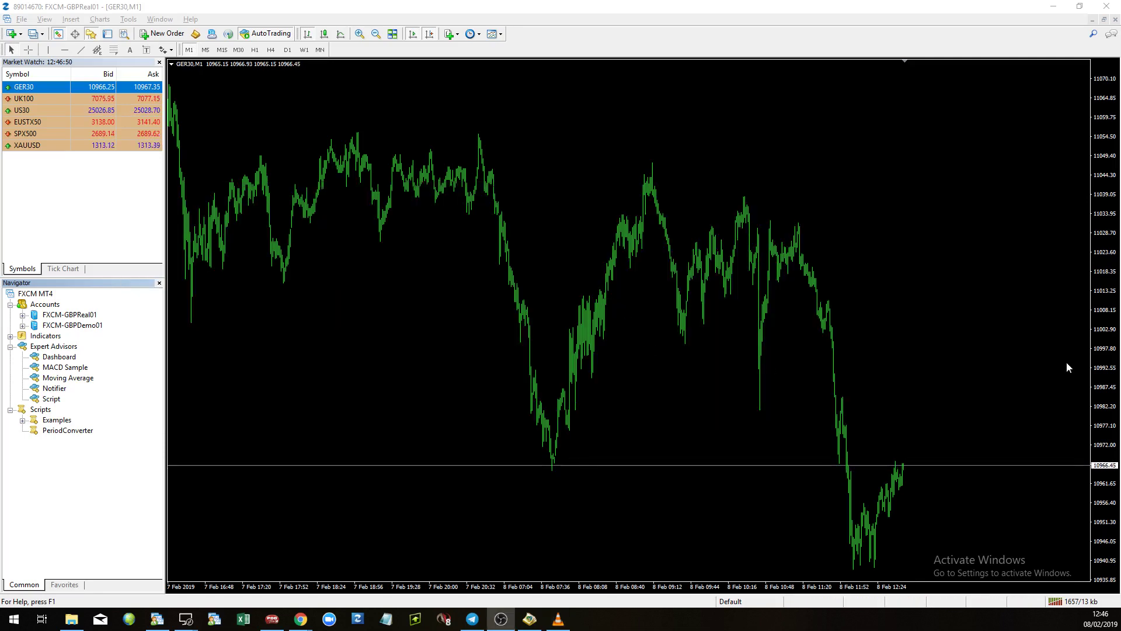
# Copy Trade_Notifier.ex4 and its MQL4 source file from the desktop's New folder.
pyautogui.hotkey('alt', 'Tab')
pyautogui.hotkey('alt', 'Tab')
pyautogui.hotkey('alt', 'Tab')
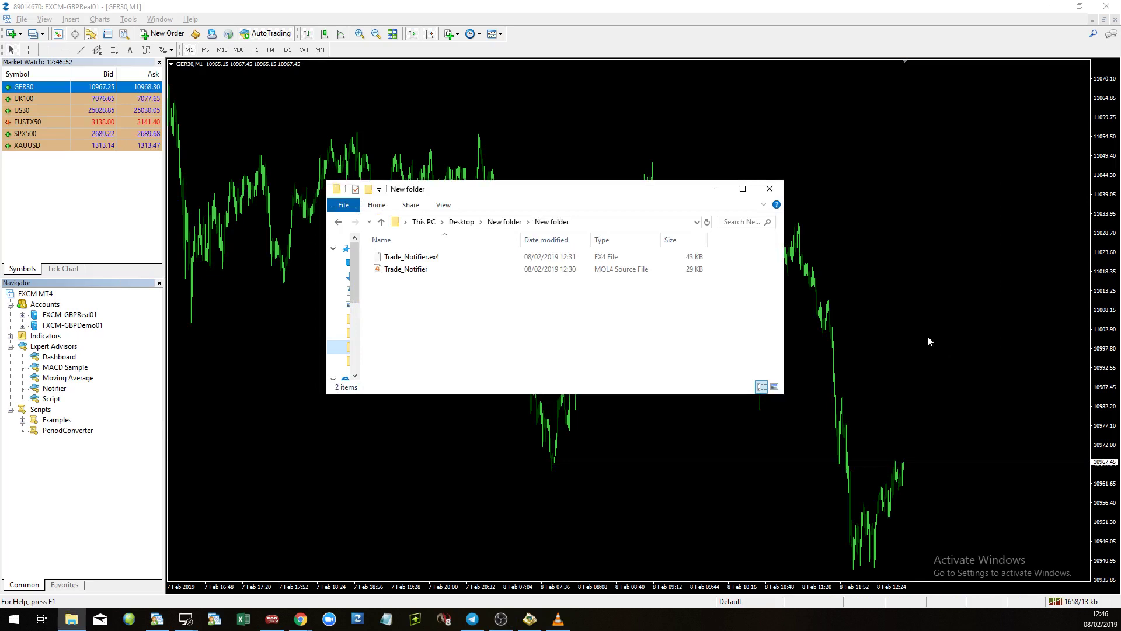
pyautogui.moveTo(450, 320); pyautogui.dragTo(377, 264)
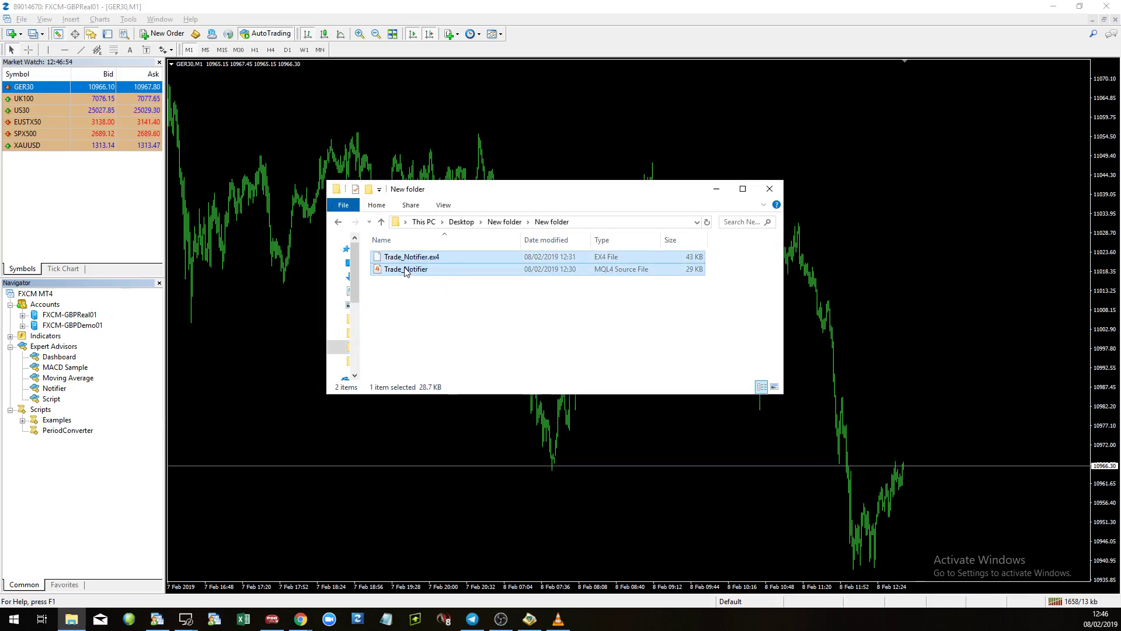
pyautogui.click(409, 271)
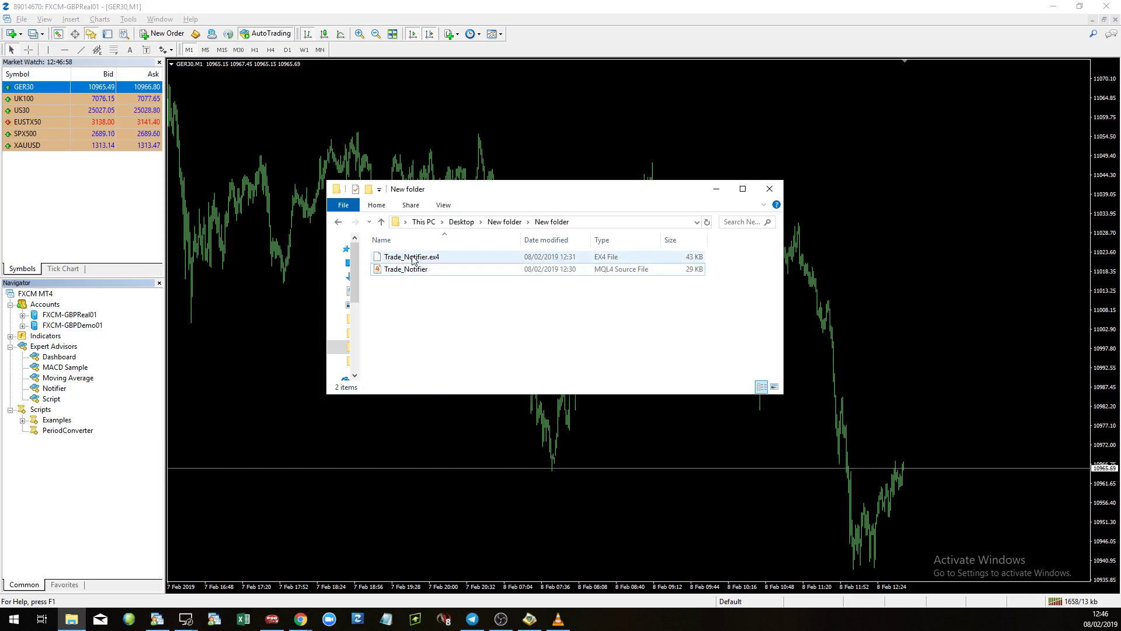
pyautogui.click(432, 258)
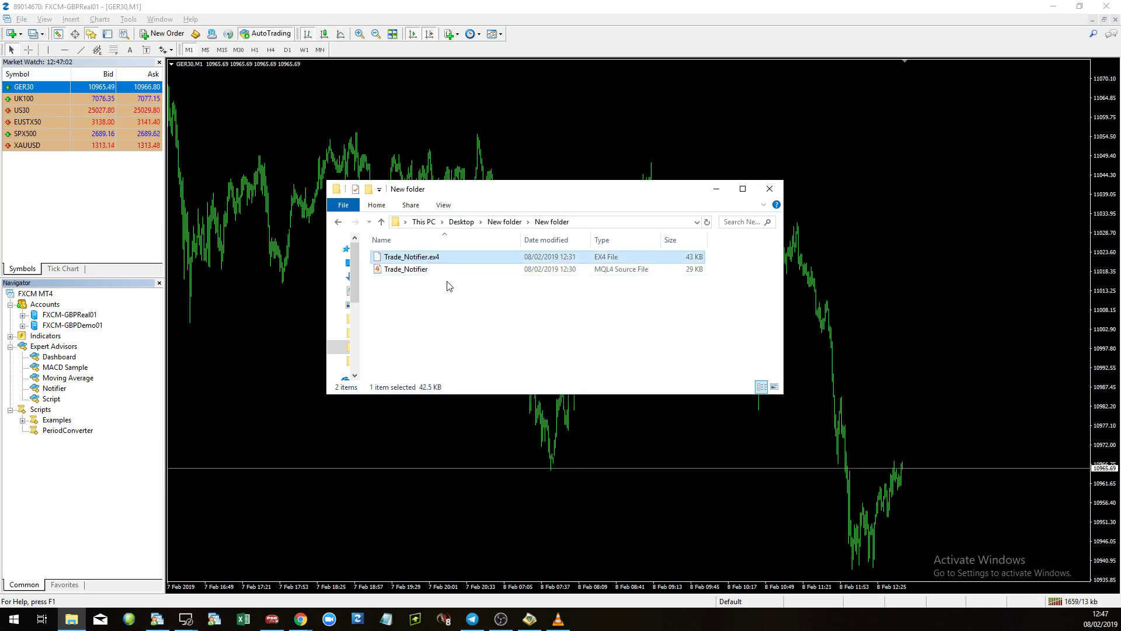
pyautogui.moveTo(448, 287); pyautogui.dragTo(400, 261)
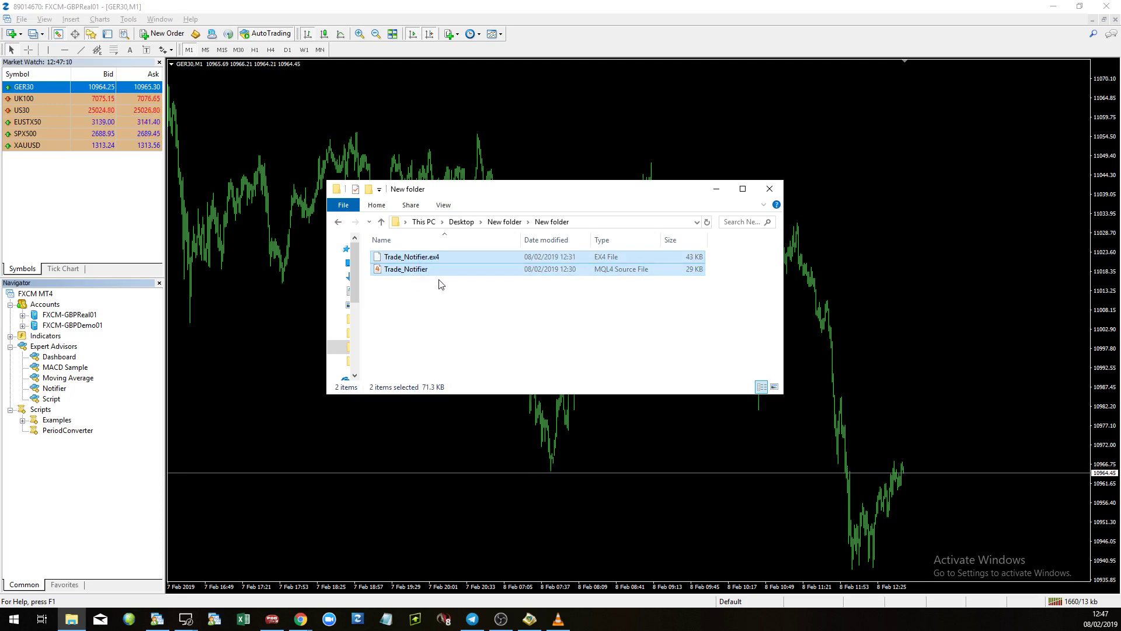
pyautogui.rightClick(413, 257)
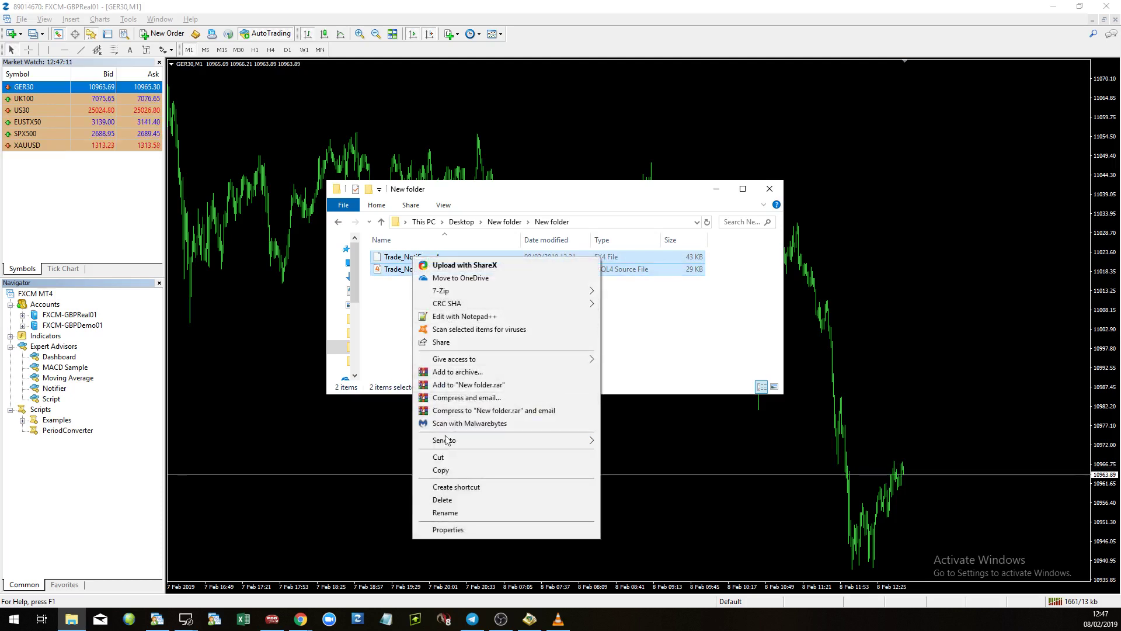
pyautogui.click(447, 470)
# Paste both Trade_Notifier files into the MQL4\Experts folder of MetaTrader's data folder.
pyautogui.click(234, 241)
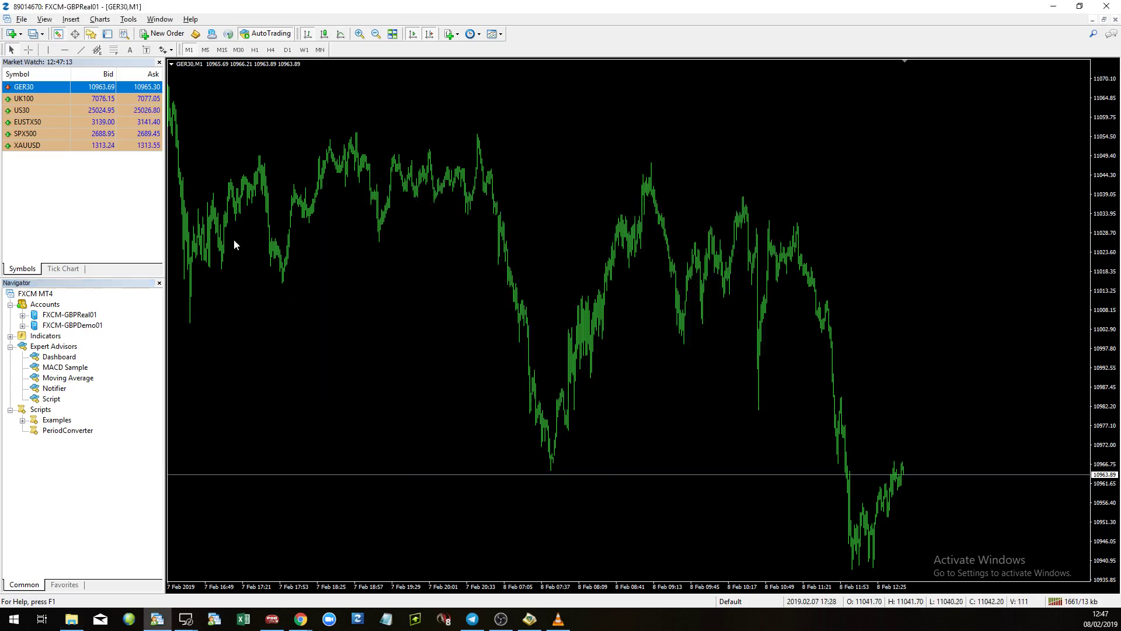
pyautogui.click(22, 20)
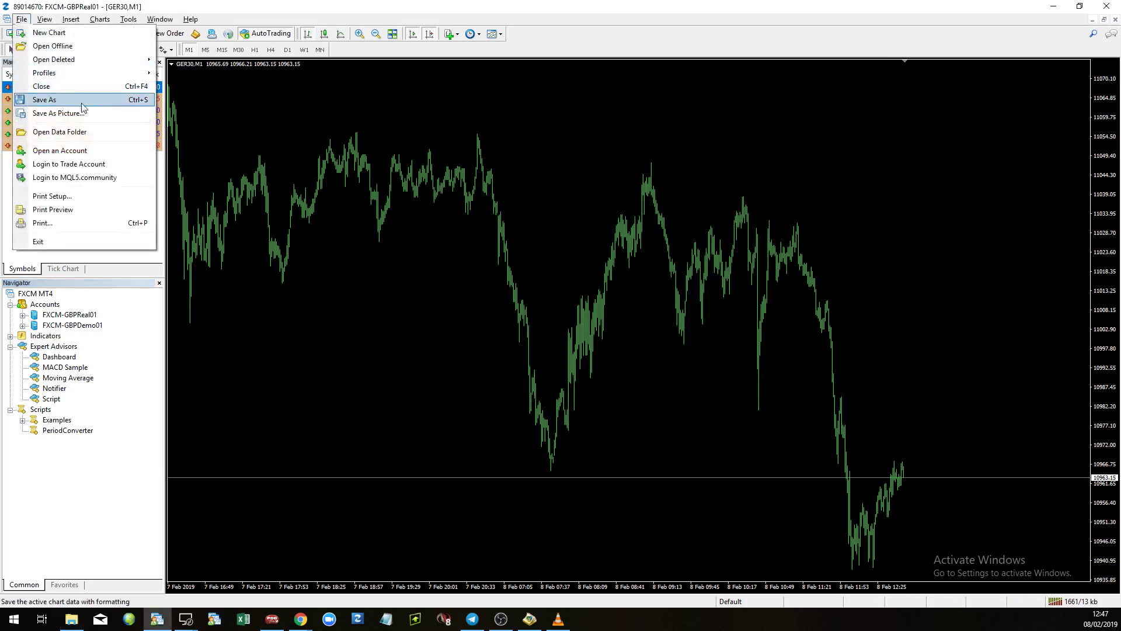
pyautogui.click(96, 132)
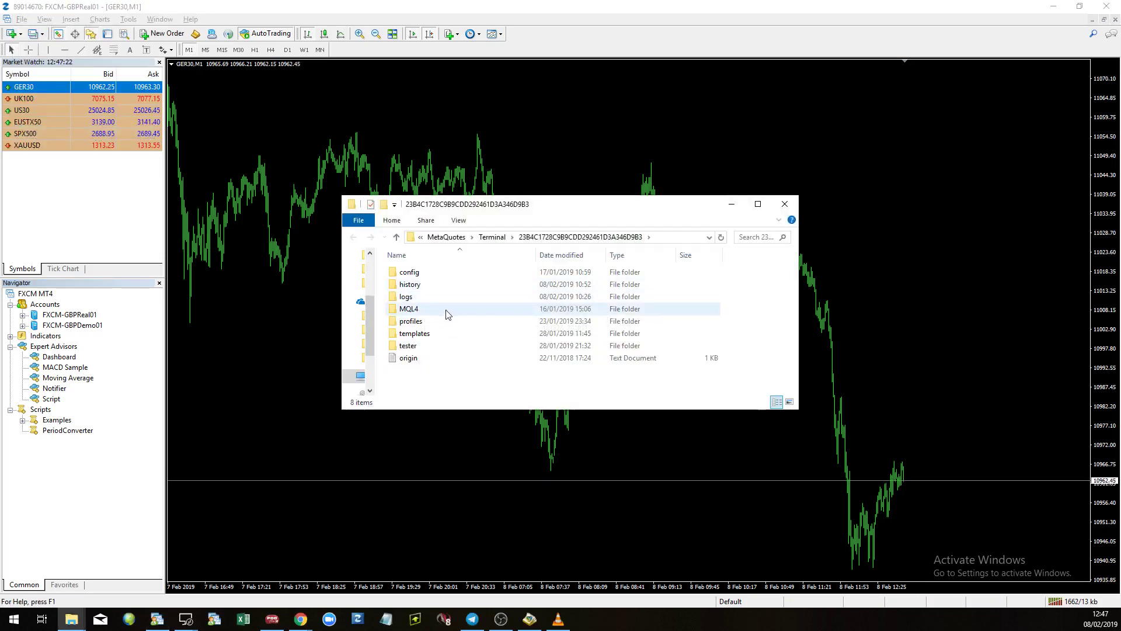
pyautogui.doubleClick(446, 309)
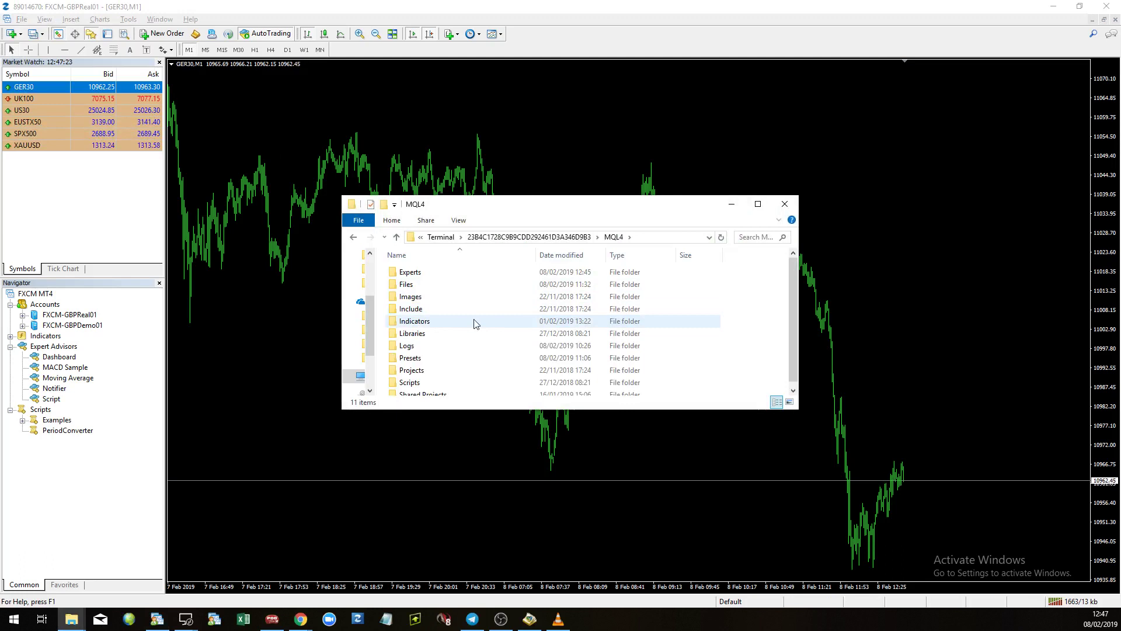
pyautogui.doubleClick(447, 275)
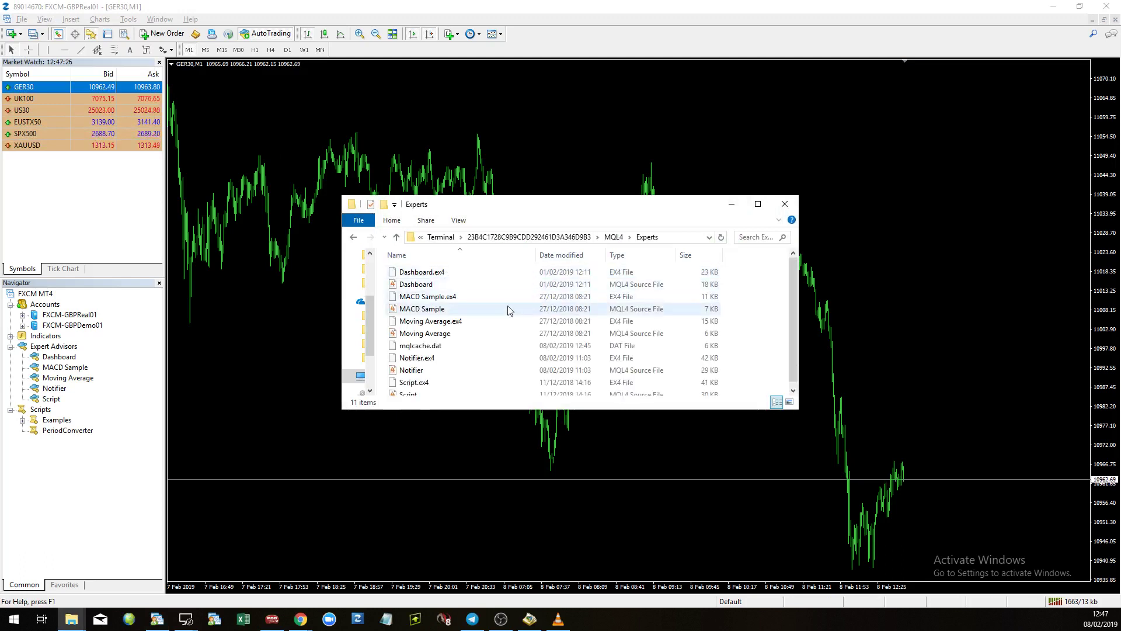
pyautogui.rightClick(760, 300)
pyautogui.click(768, 376)
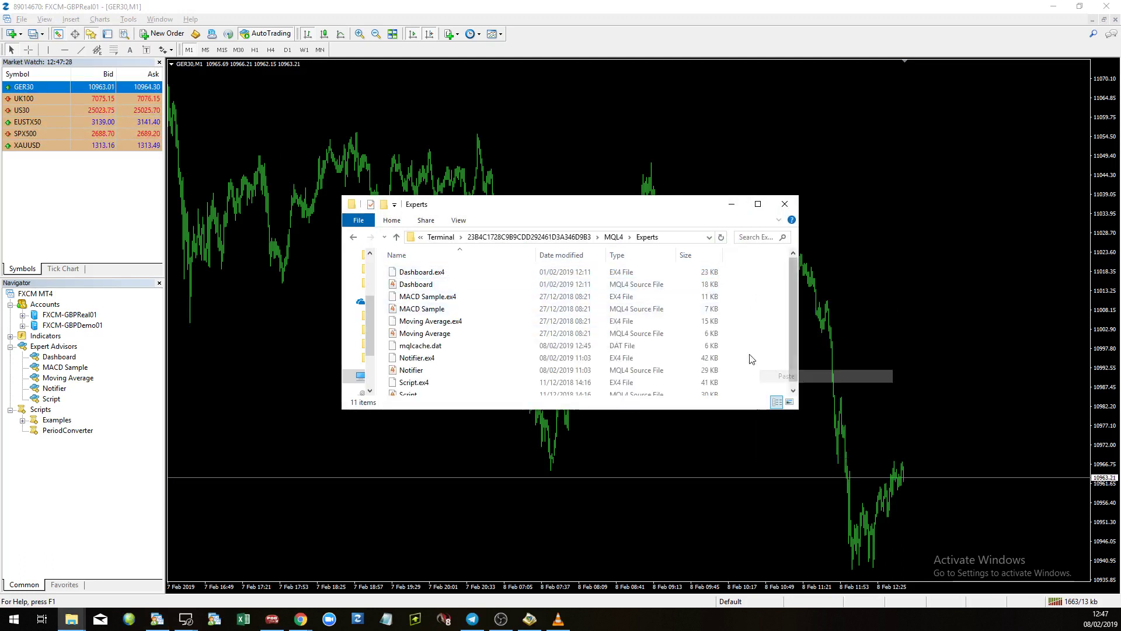
pyautogui.scroll(-1, 637, 330)
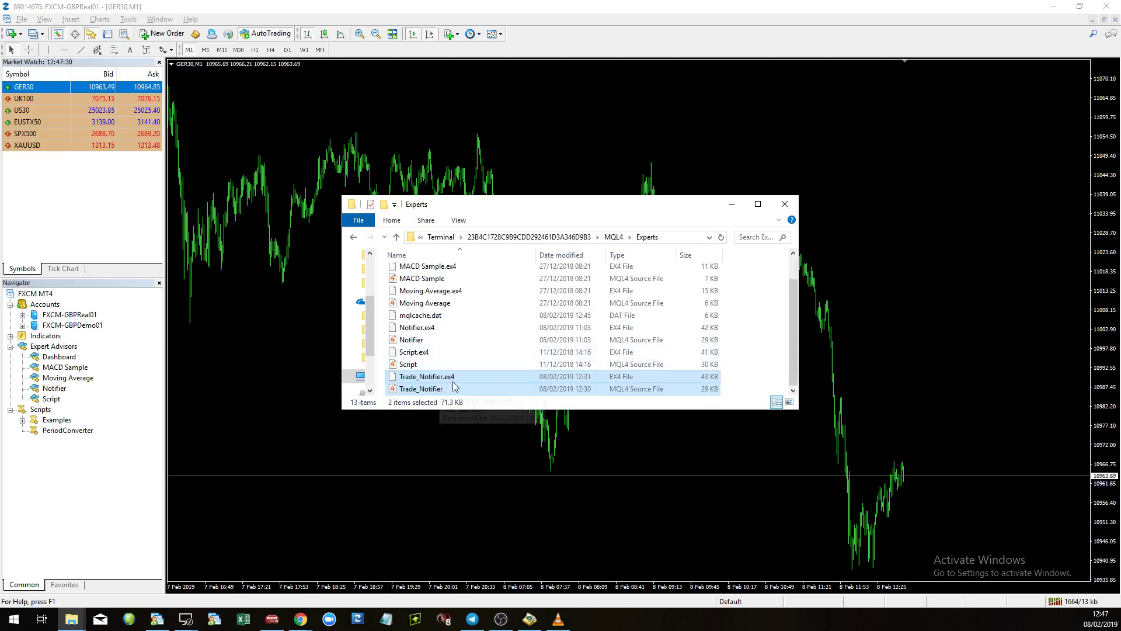
# Close the Experts folder, refresh the Navigator's Expert Advisors list and select Trade_Notifier.
pyautogui.click(785, 204)
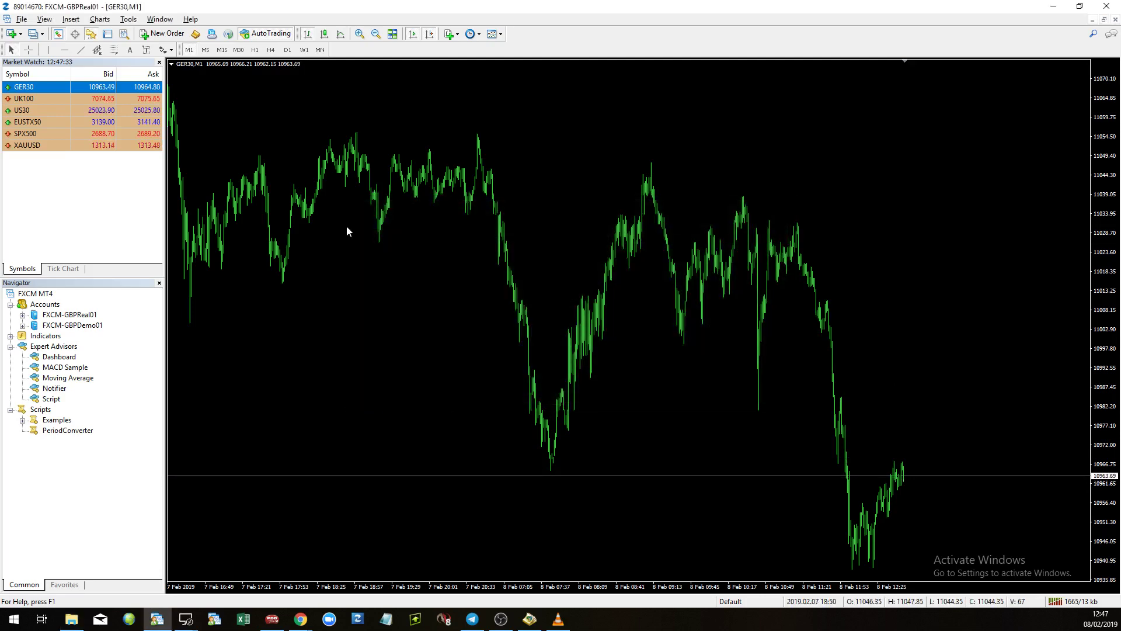
pyautogui.click(61, 378)
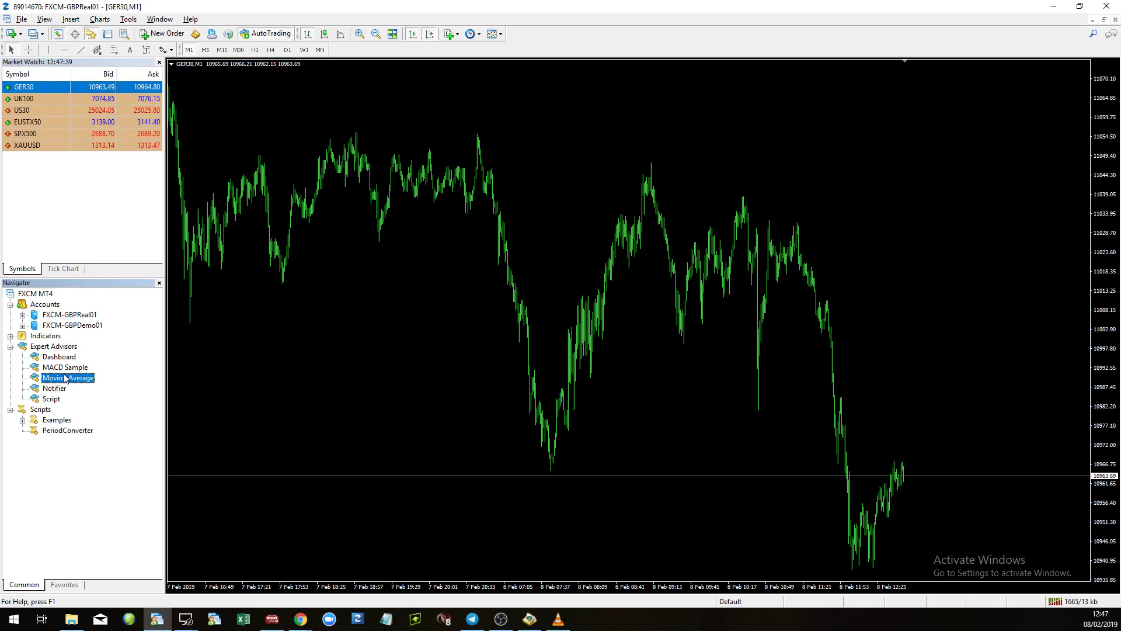
pyautogui.rightClick(54, 380)
pyautogui.click(82, 498)
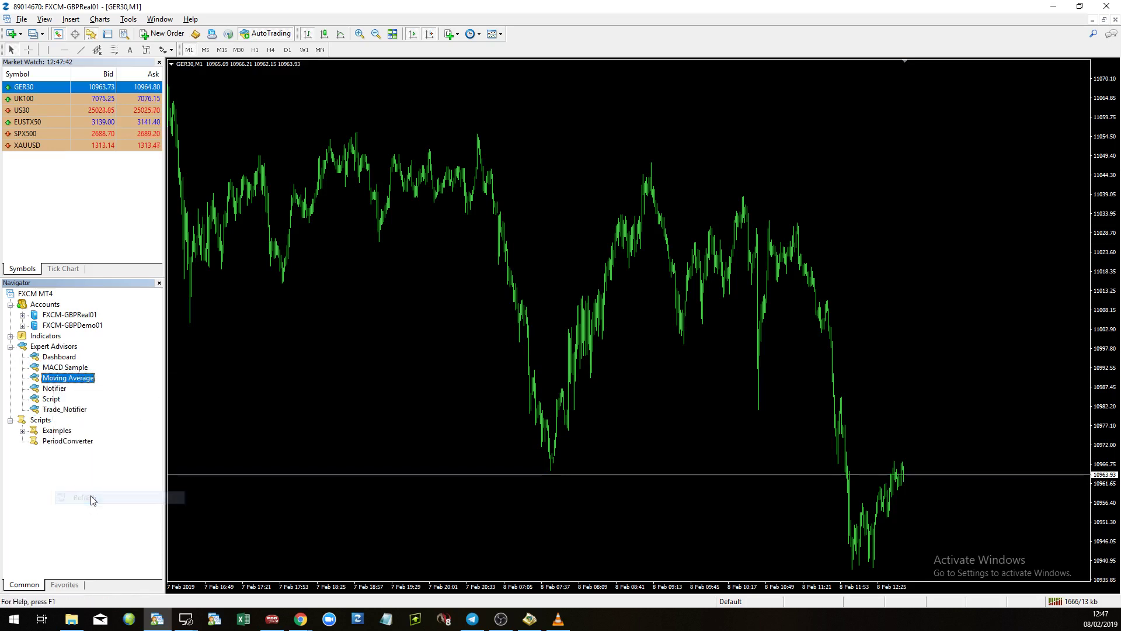
pyautogui.click(64, 409)
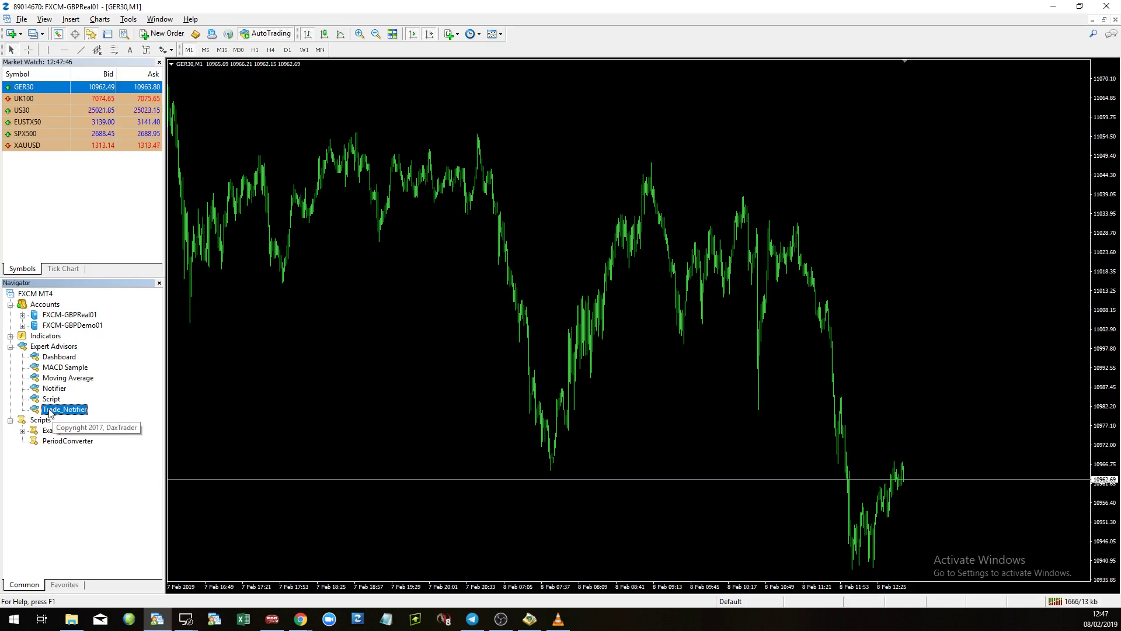
# Attach Trade_Notifier to the GER30 chart and inspect its Telegram Bot Token and Chat ID inputs.
pyautogui.moveTo(51, 415); pyautogui.dragTo(419, 295)
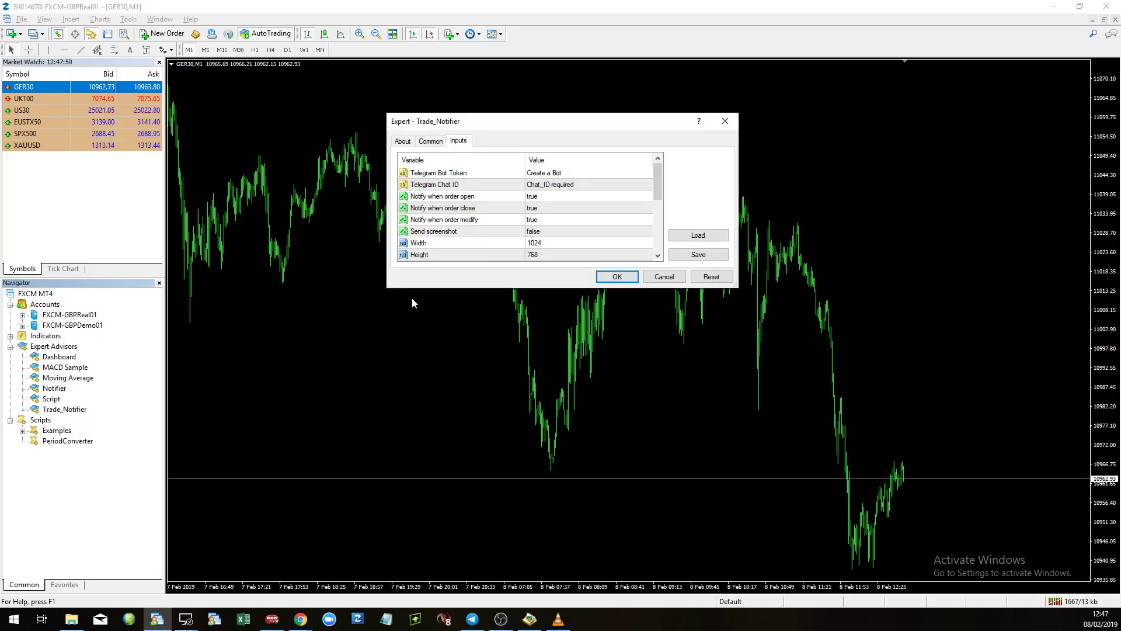
pyautogui.click(552, 174)
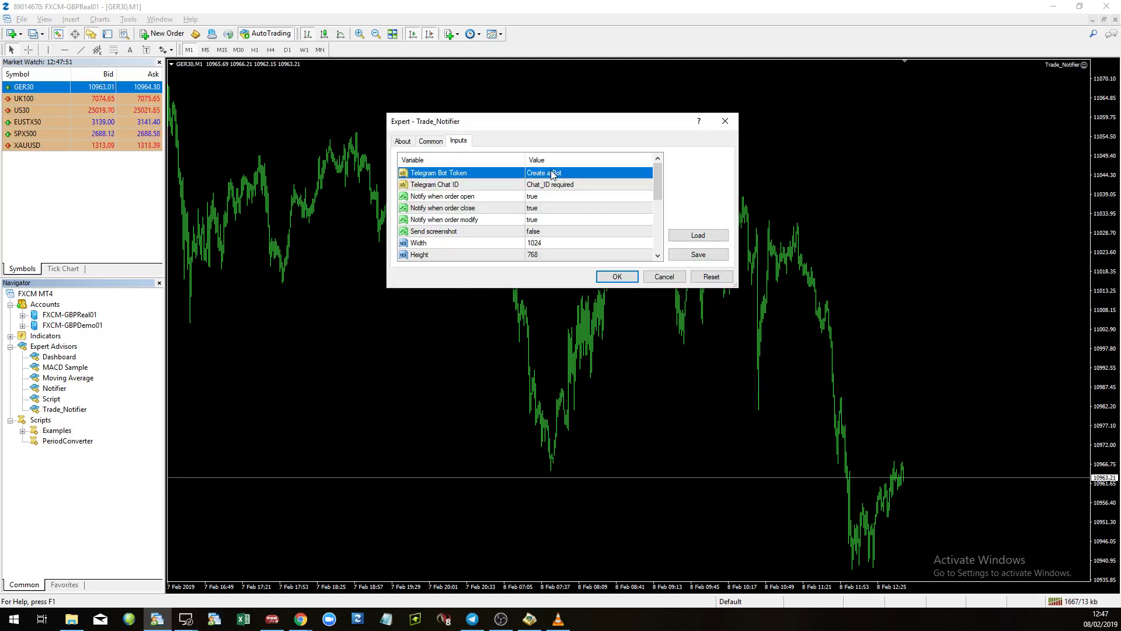
pyautogui.click(566, 185)
pyautogui.click(564, 174)
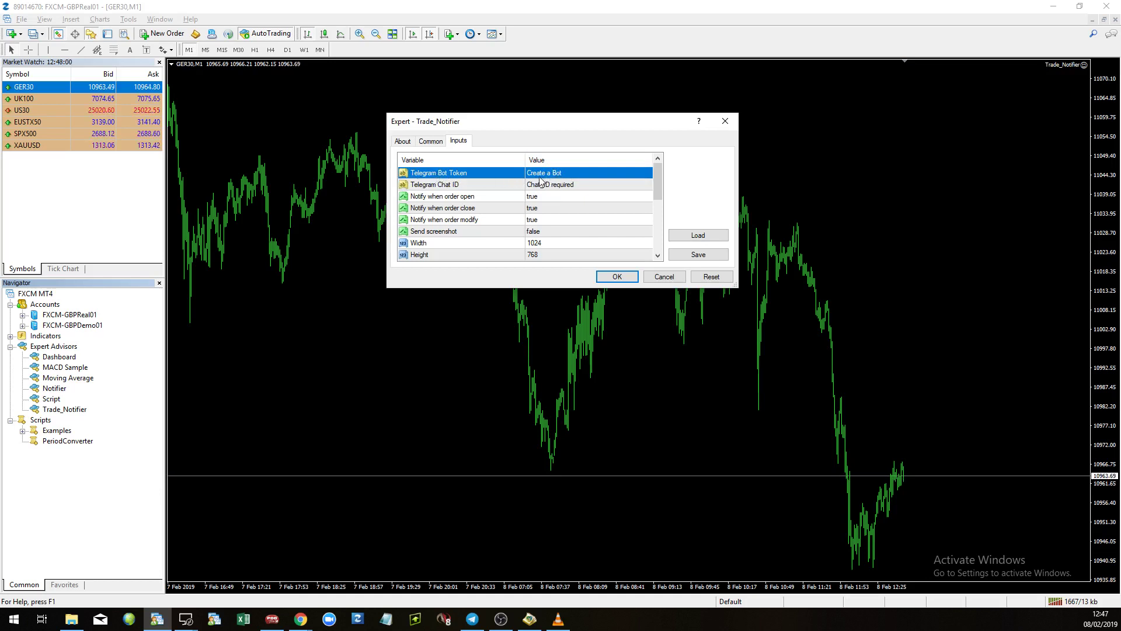
pyautogui.click(551, 185)
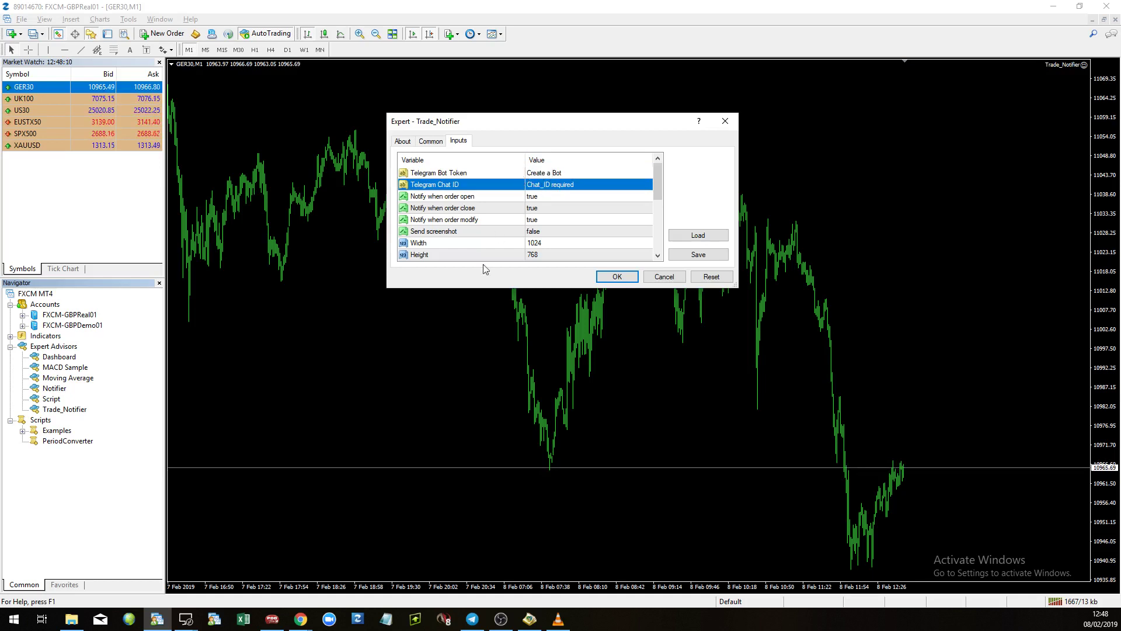
# Start a new Telegram channel named Signals, described 'Trading signals channel for trading signals members'.
pyautogui.click(470, 621)
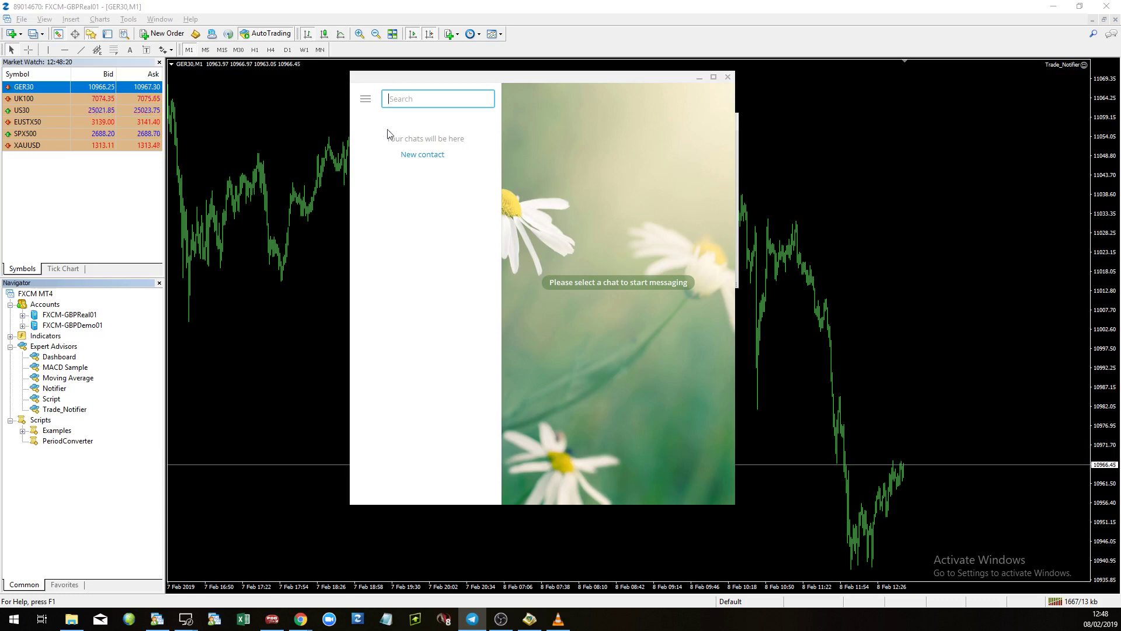
pyautogui.click(366, 101)
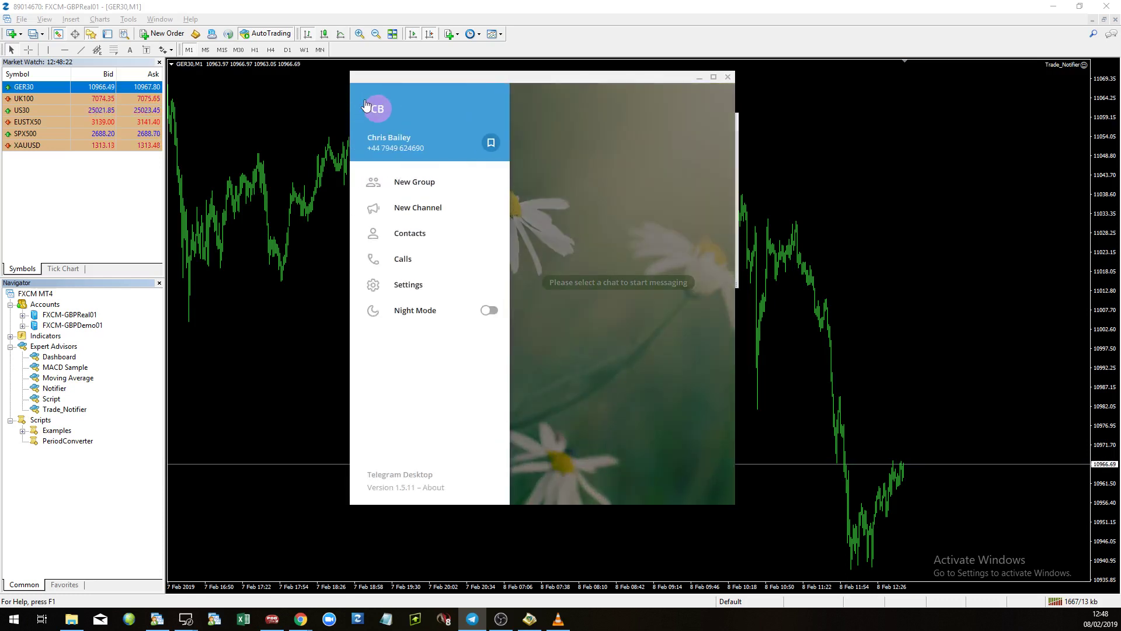
pyautogui.click(443, 212)
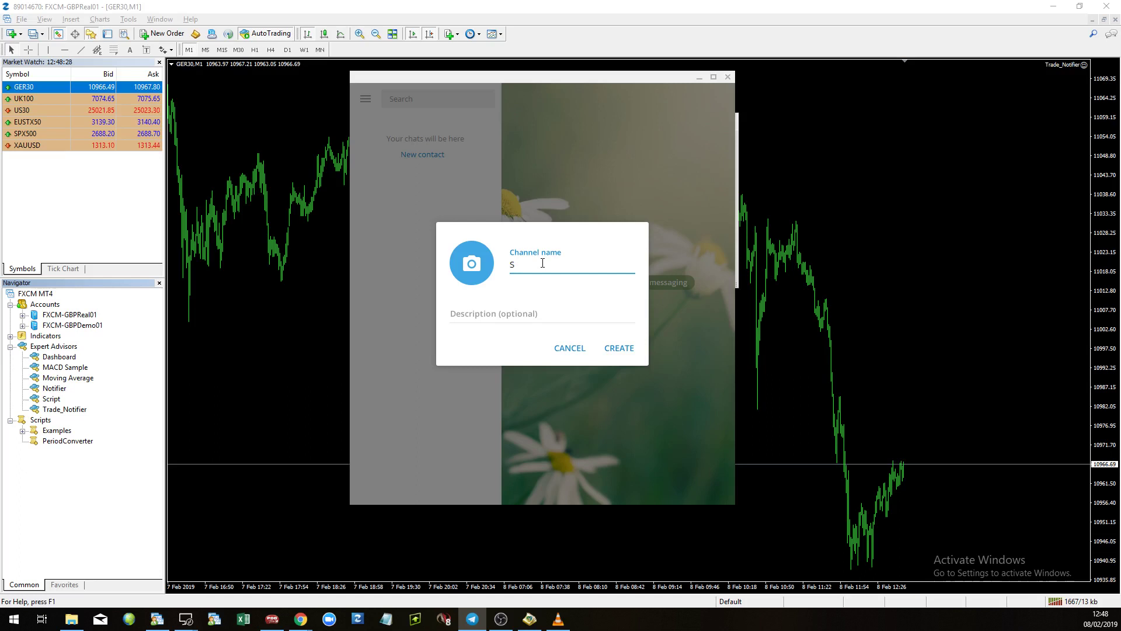
pyautogui.write('Signals')
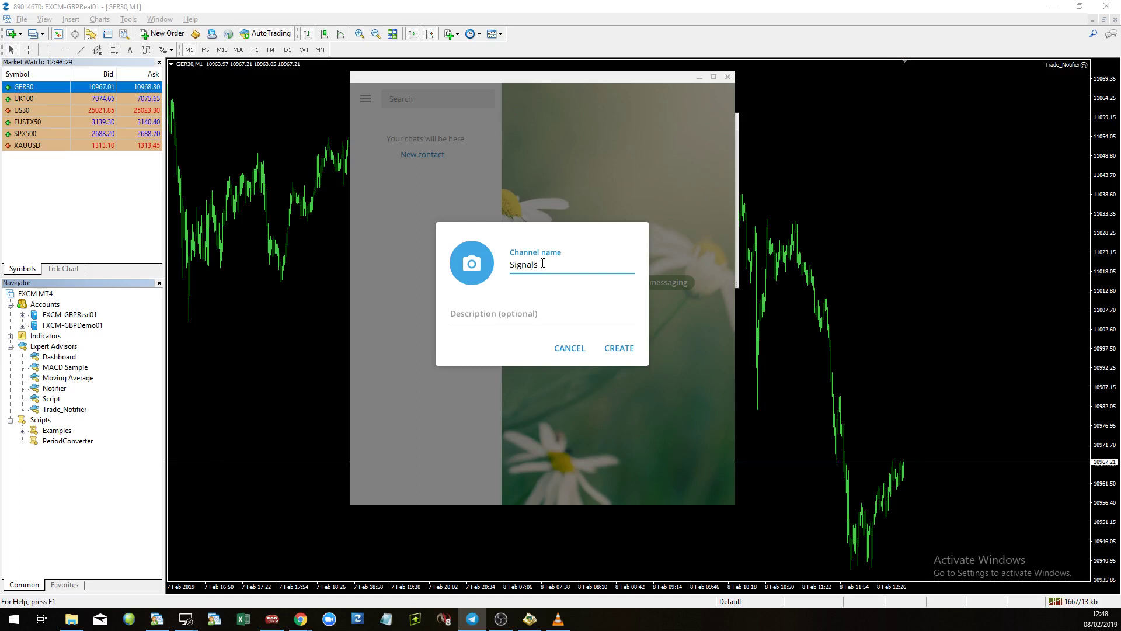
pyautogui.click(496, 313)
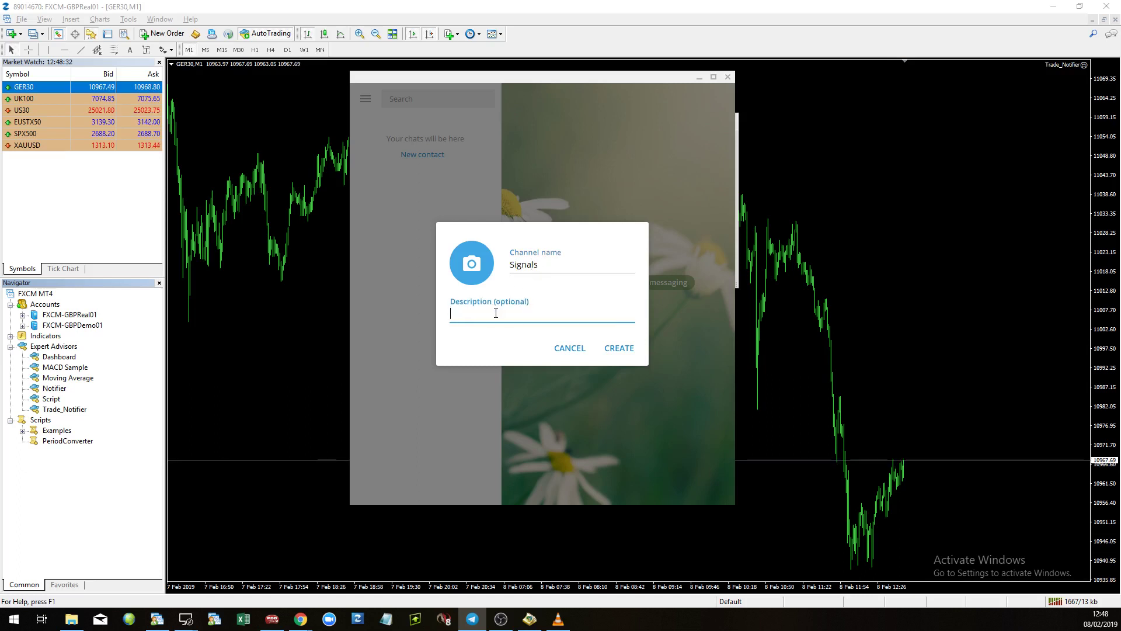
pyautogui.write('Trading signals ')
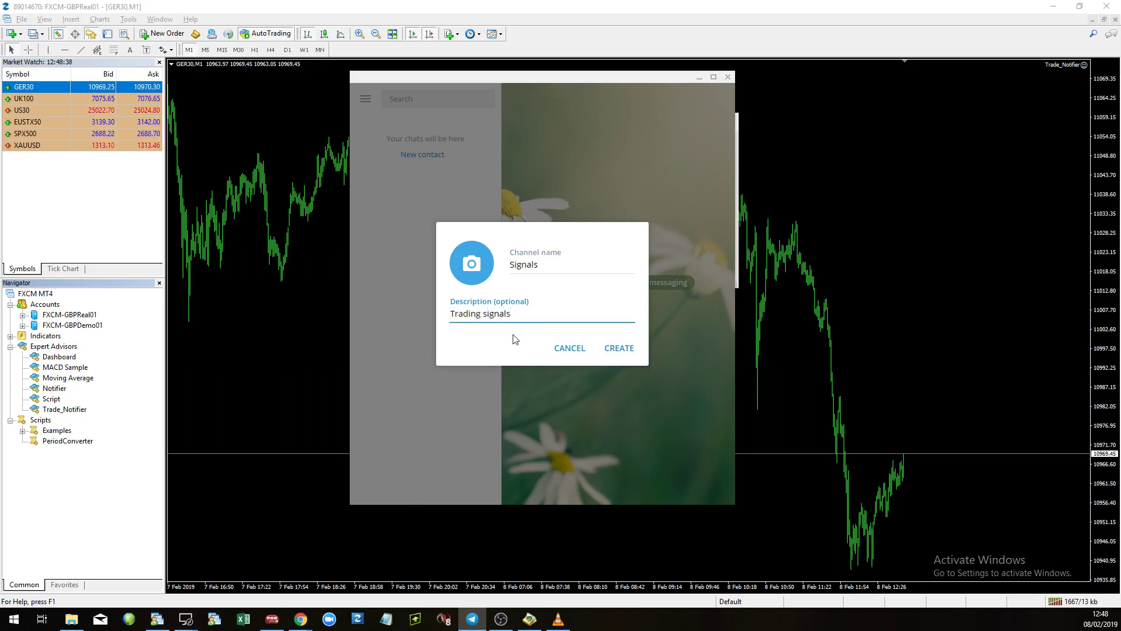
pyautogui.write('channel f')
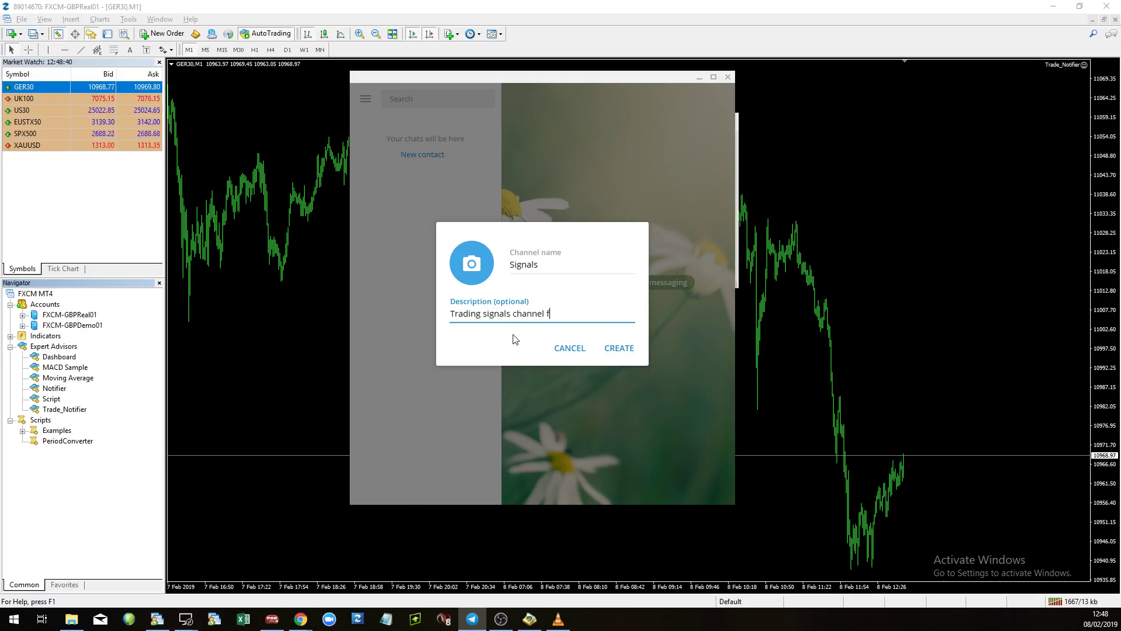
pyautogui.write('or trading signals members')
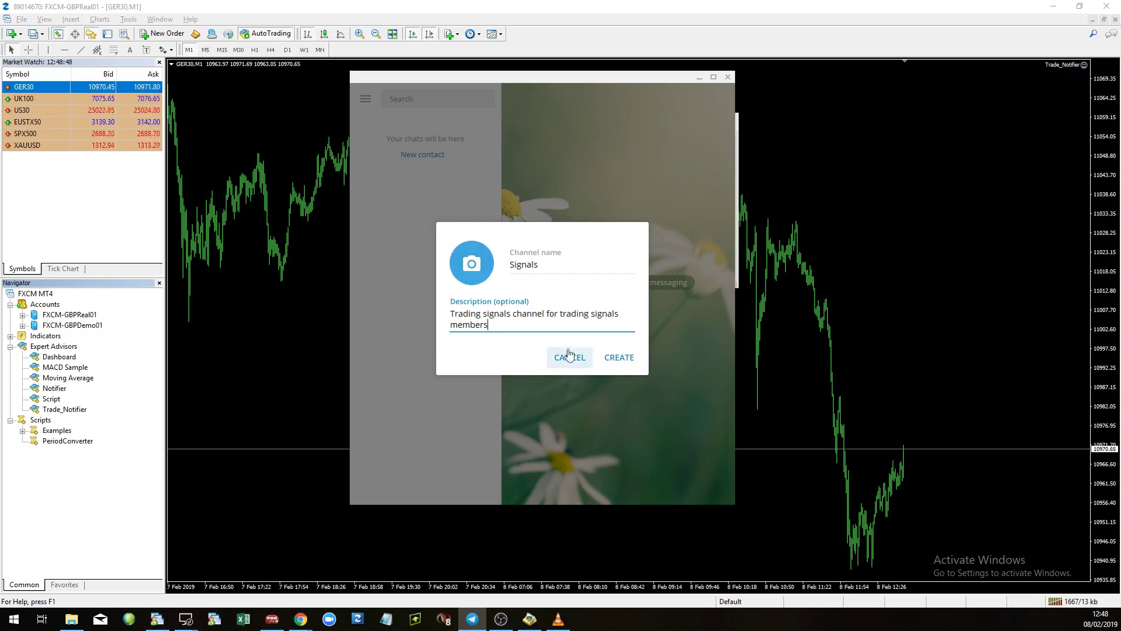
pyautogui.click(620, 358)
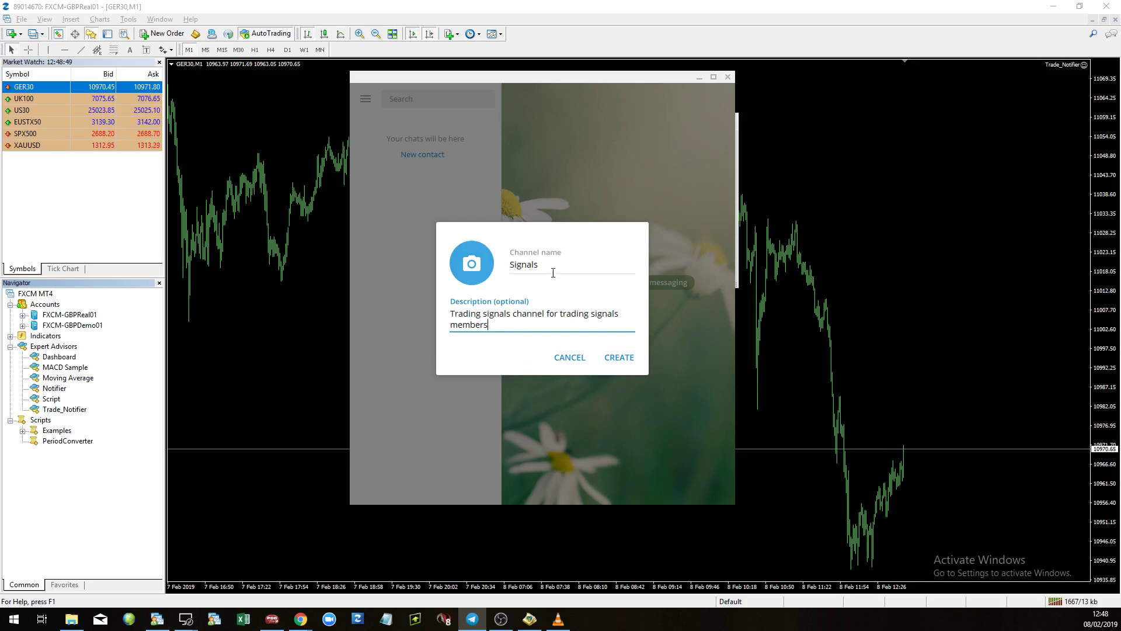
# Create Signals as a private invite-link channel without adding any members.
pyautogui.click(621, 358)
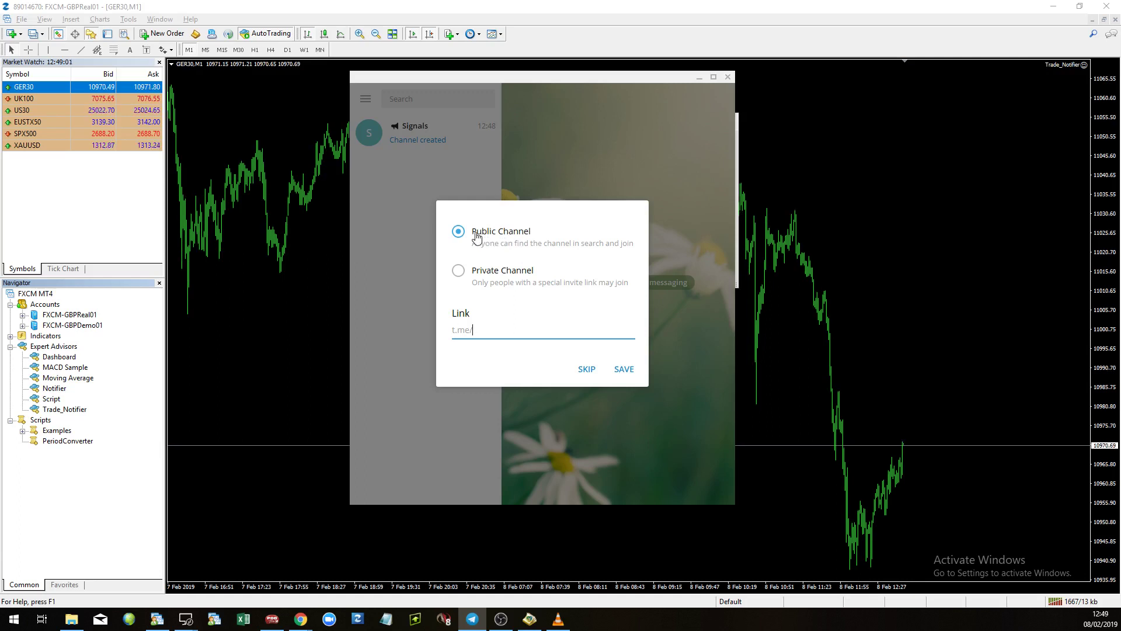
pyautogui.click(482, 274)
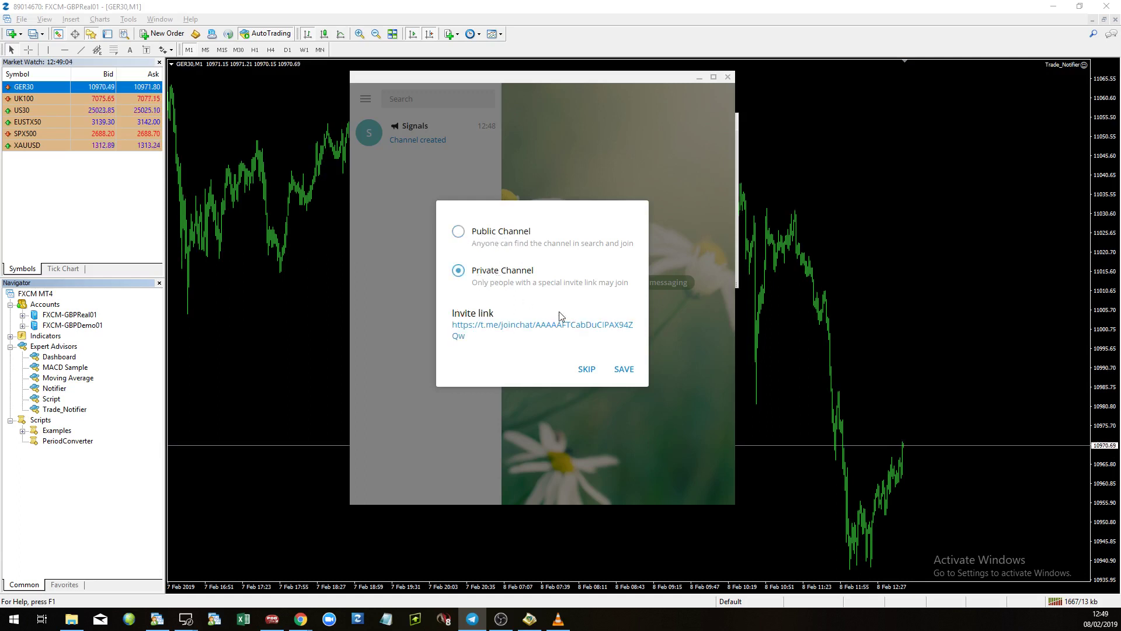
pyautogui.click(623, 370)
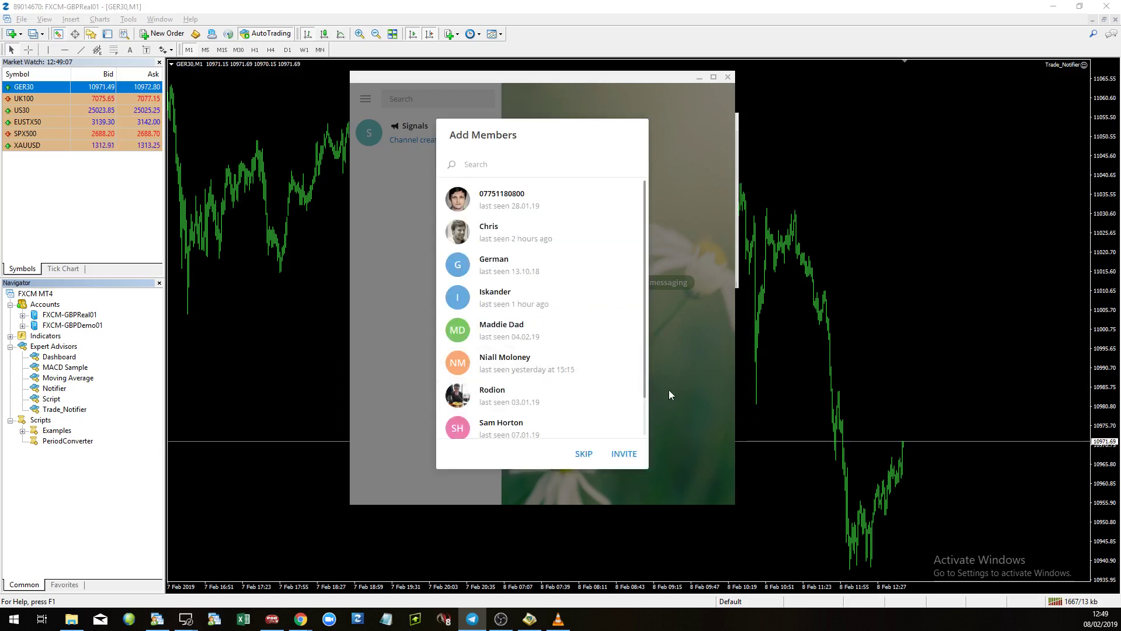
pyautogui.click(582, 454)
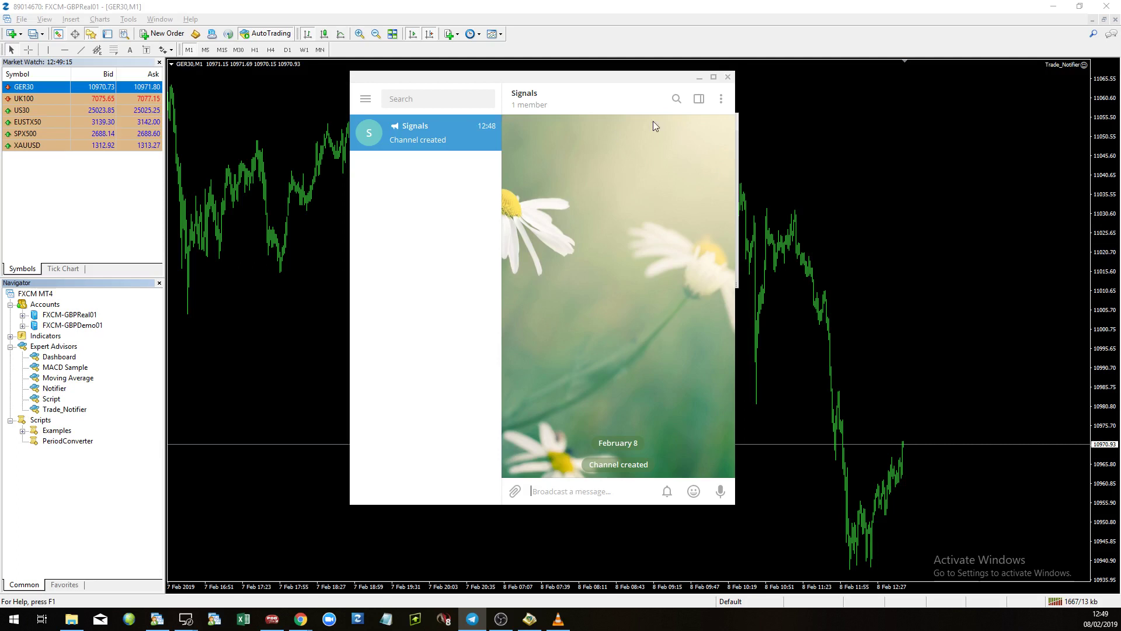
# Check the Signals channel's member list under Manage Channel, showing one member.
pyautogui.click(723, 100)
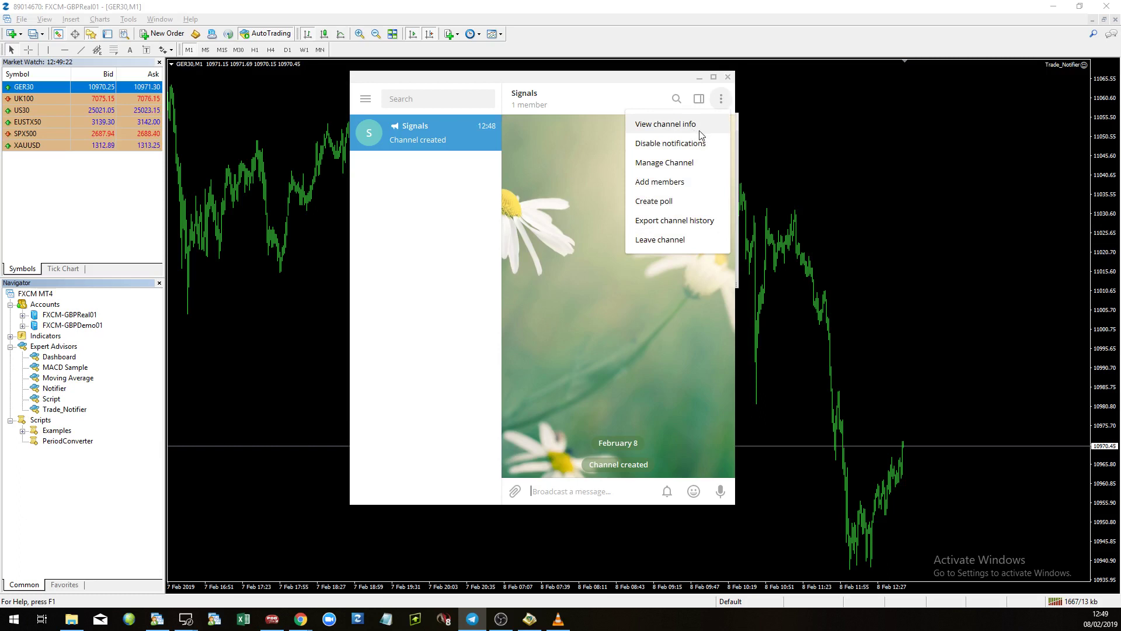
pyautogui.click(695, 166)
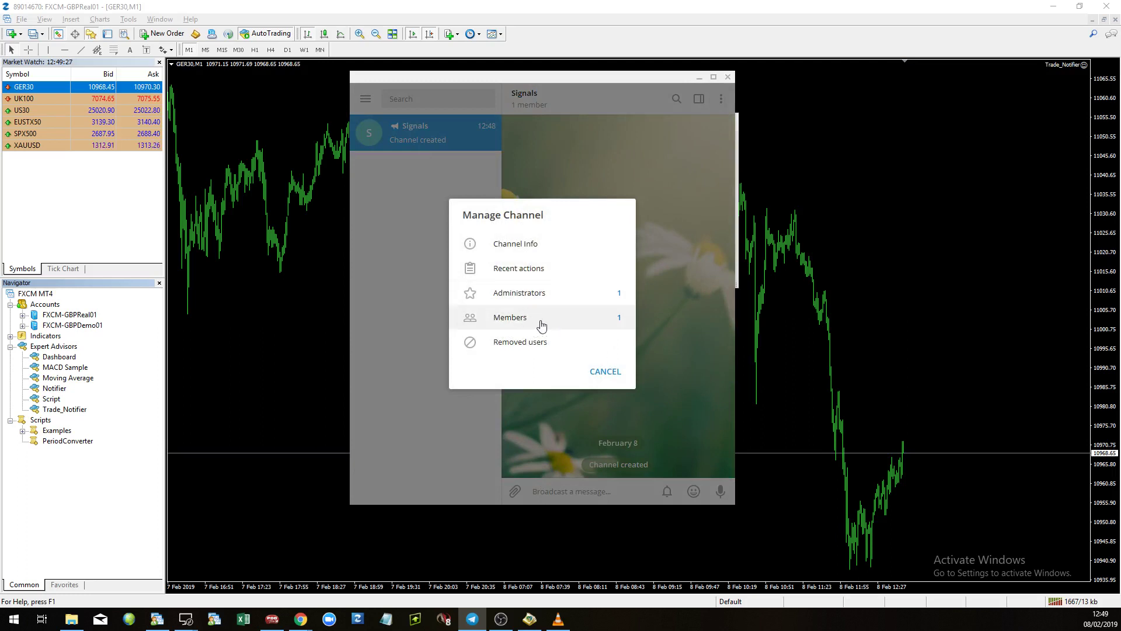
pyautogui.click(511, 318)
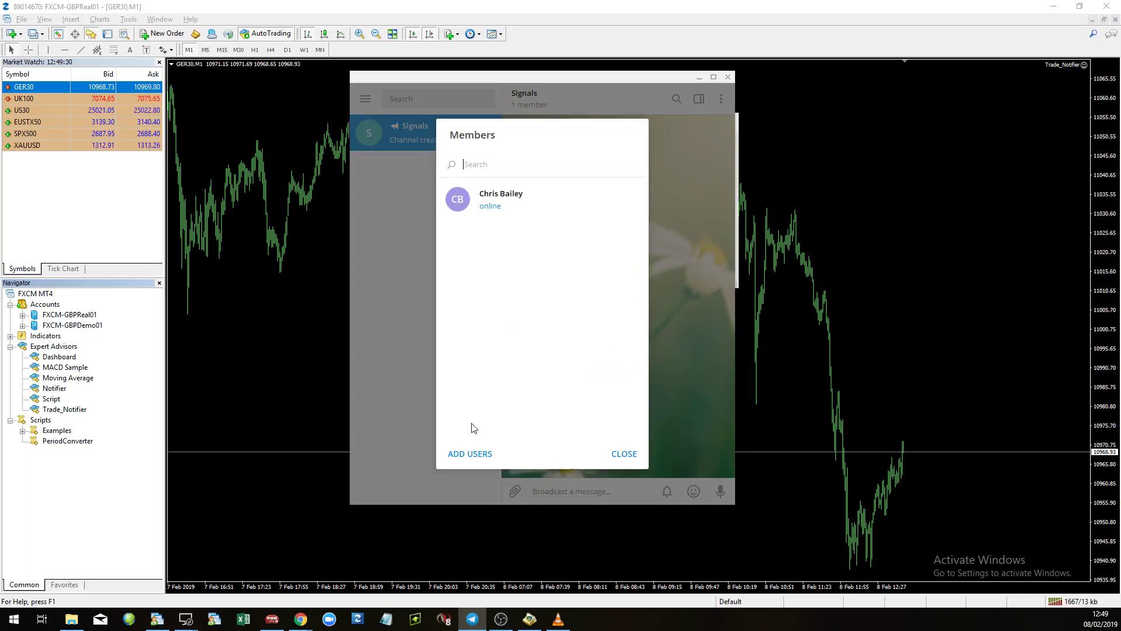
pyautogui.click(624, 453)
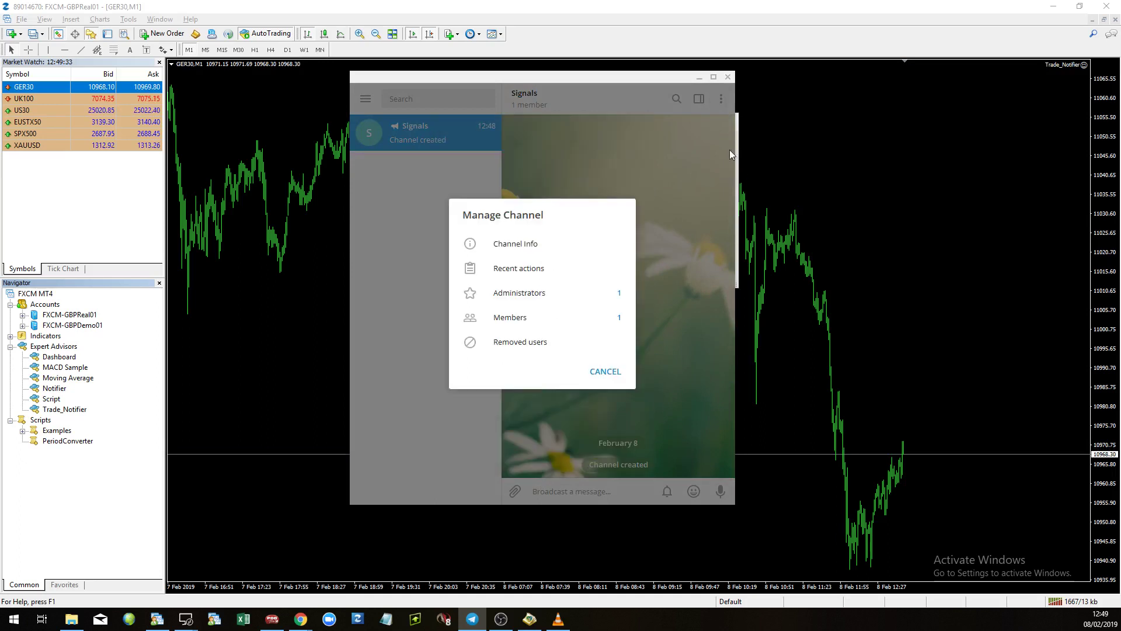
# Copy the Signals channel's private invite link from Channel Info.
pyautogui.click(537, 245)
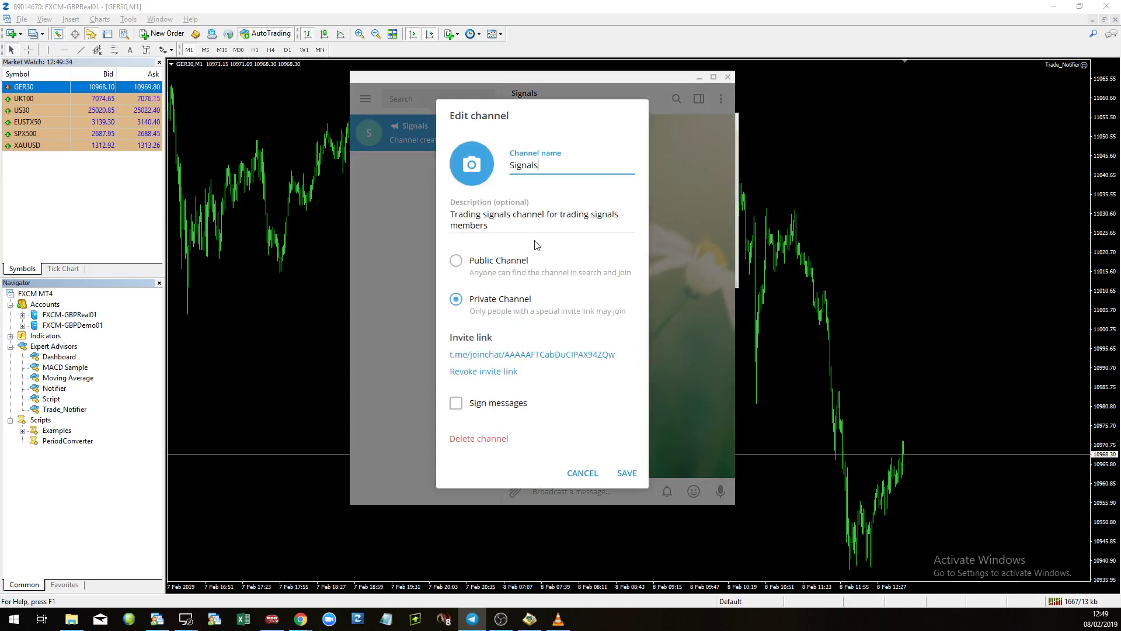
pyautogui.click(525, 357)
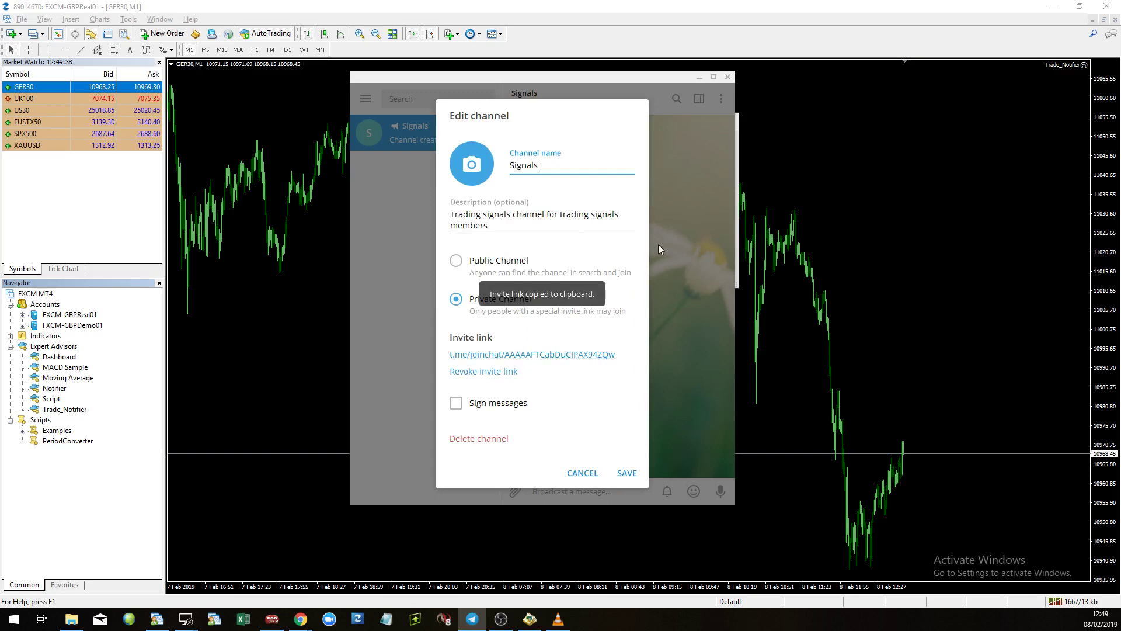
pyautogui.click(678, 243)
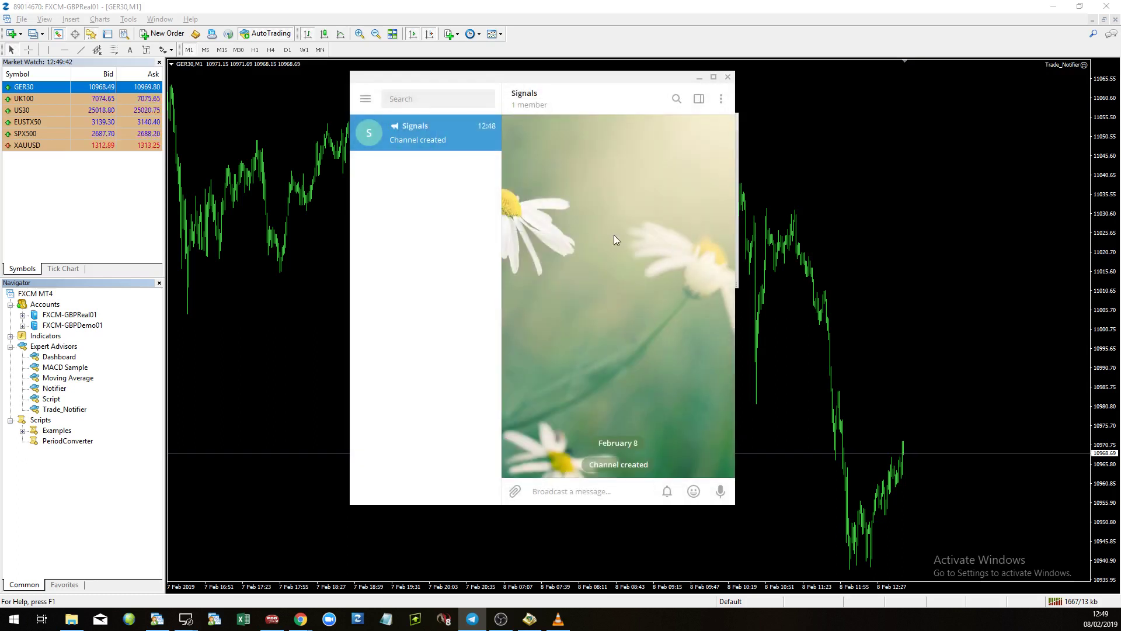
# Search 'botf', open the verified BotFather chat and start it.
pyautogui.click(424, 100)
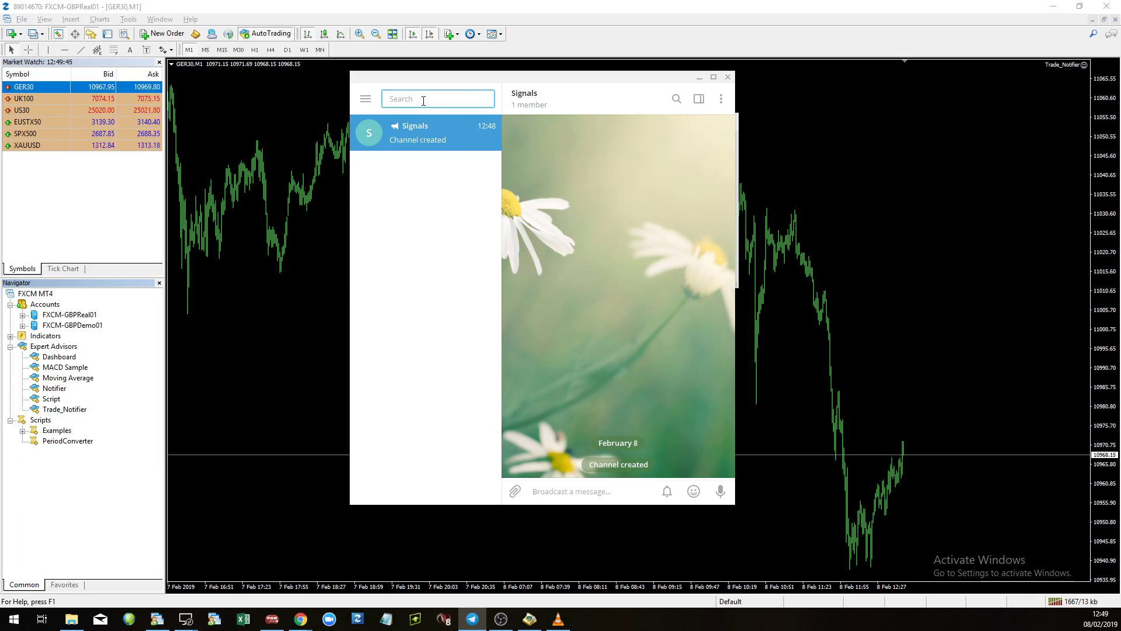
pyautogui.write('botfather')
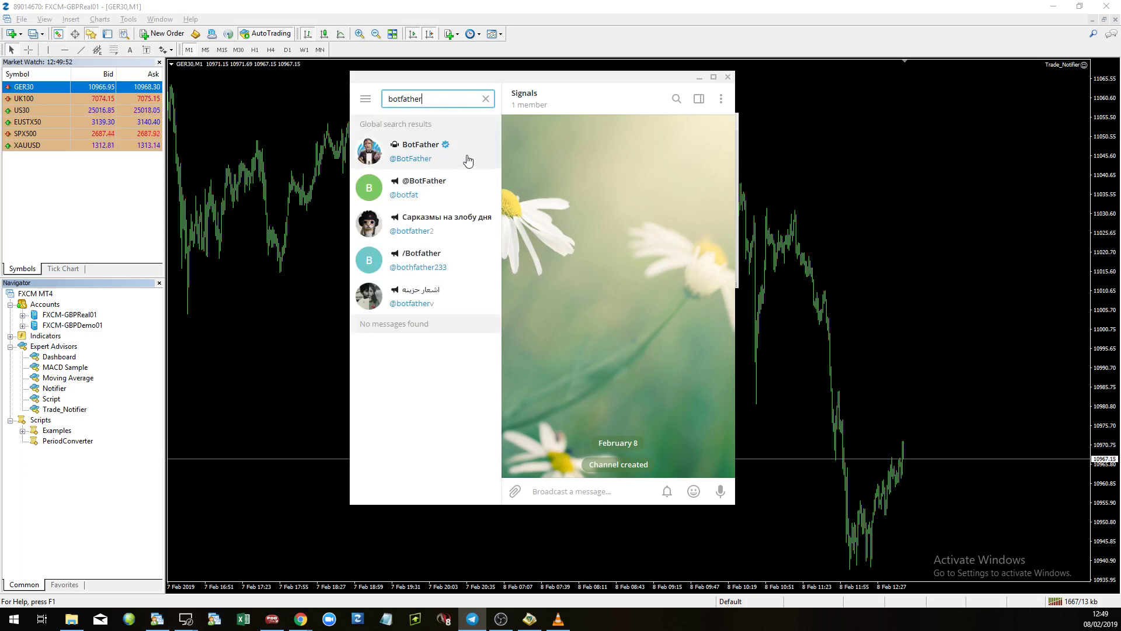
pyautogui.click(464, 158)
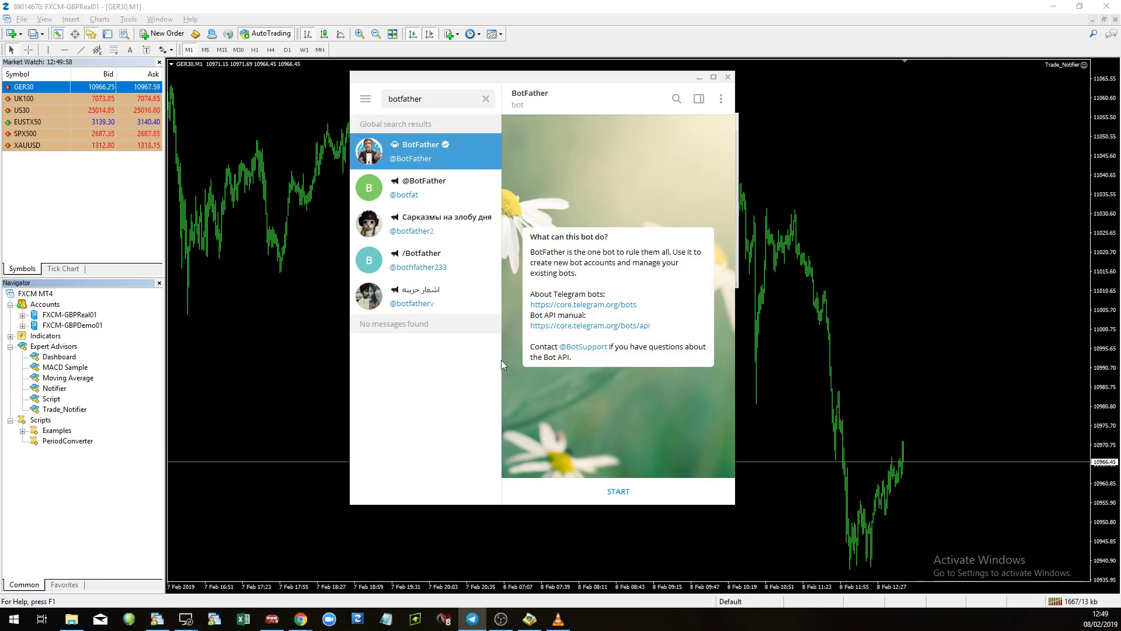
pyautogui.click(619, 491)
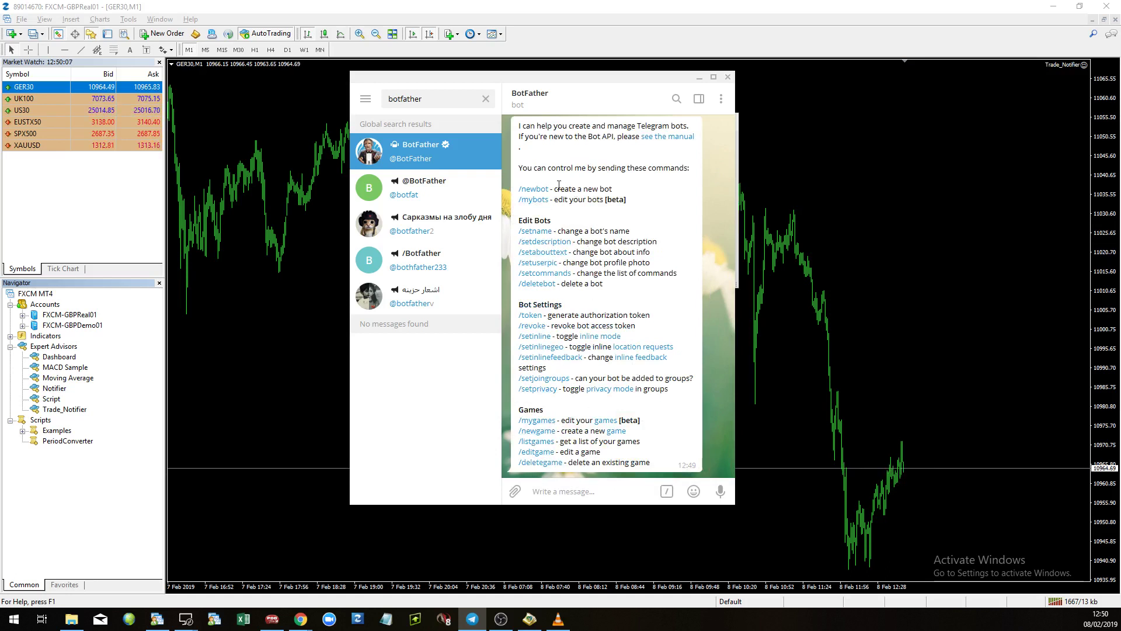
# Send /newbot, name the bot 'Trading Signals' and give it username tradesignals123bot.
pyautogui.click(530, 189)
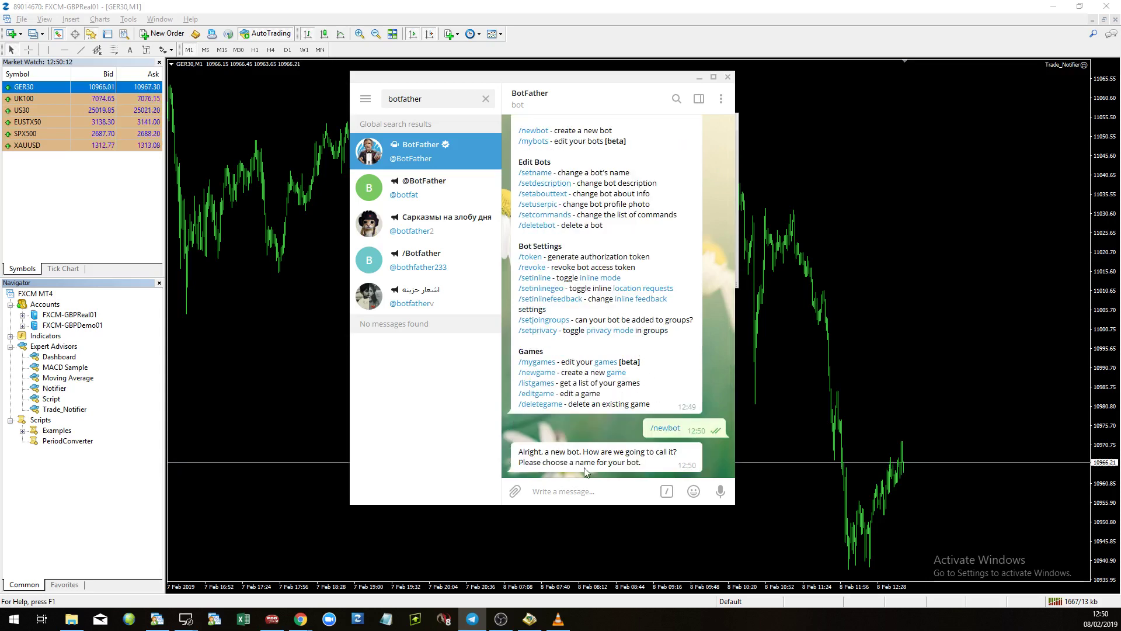
pyautogui.moveTo(642, 463); pyautogui.dragTo(517, 450)
pyautogui.click(565, 463)
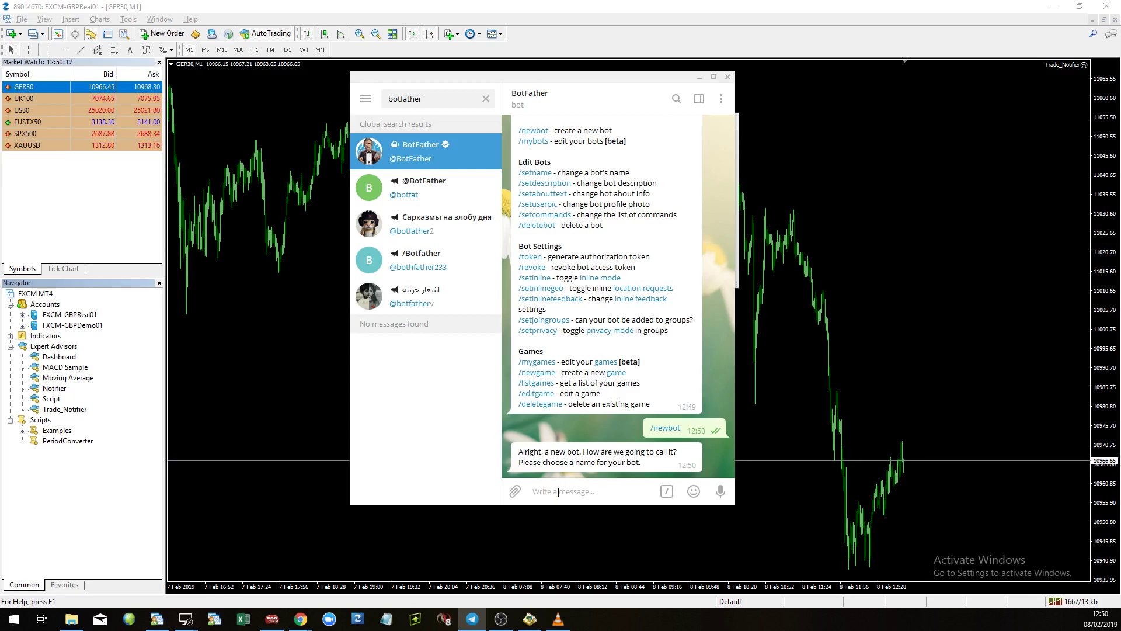
pyautogui.write('Trading Sign')
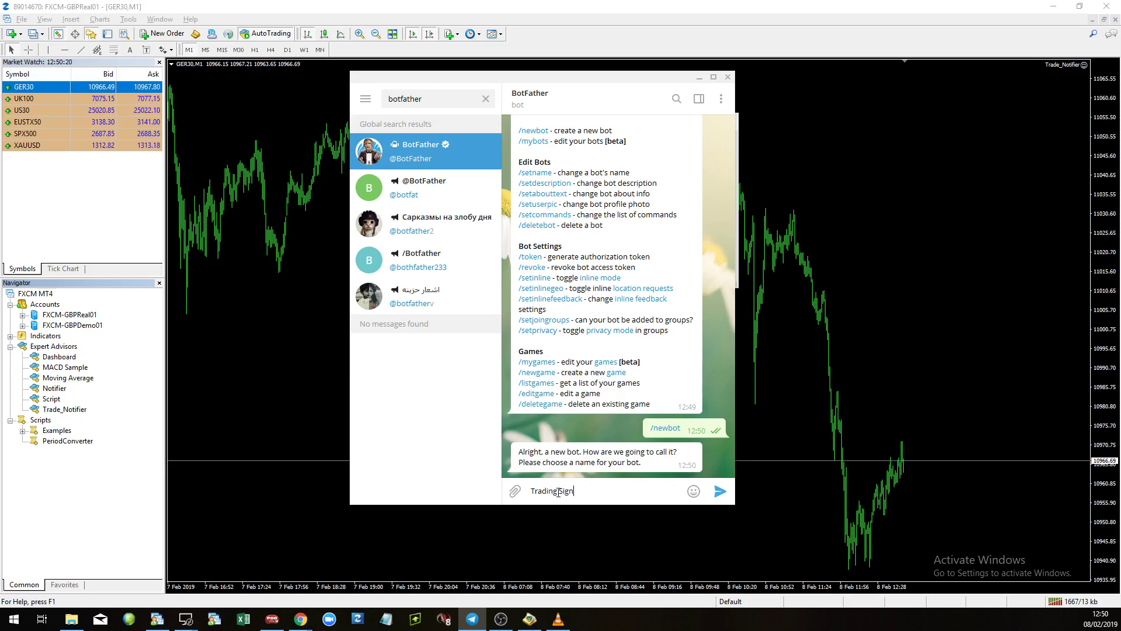
pyautogui.write('als')
pyautogui.press('Return')
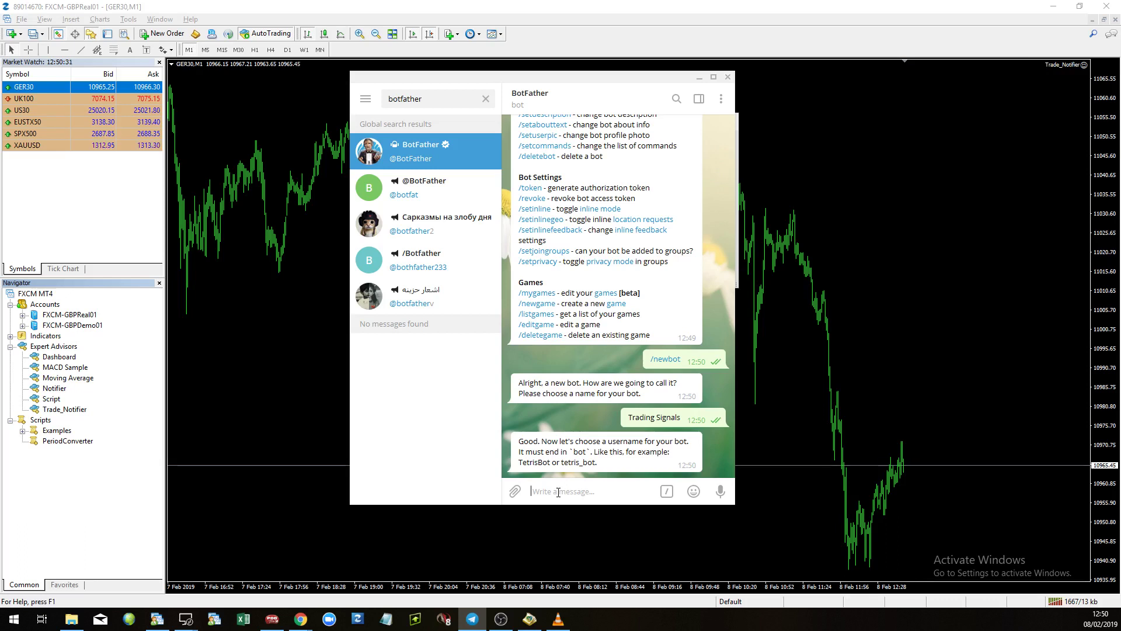
pyautogui.write('tr')
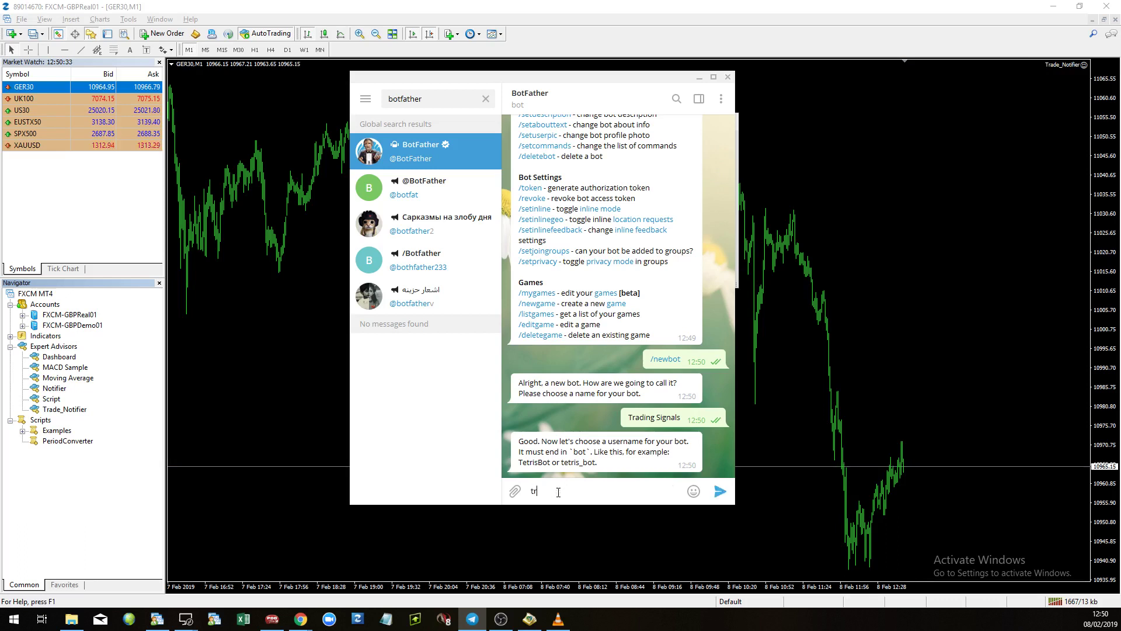
pyautogui.write('adesignals123')
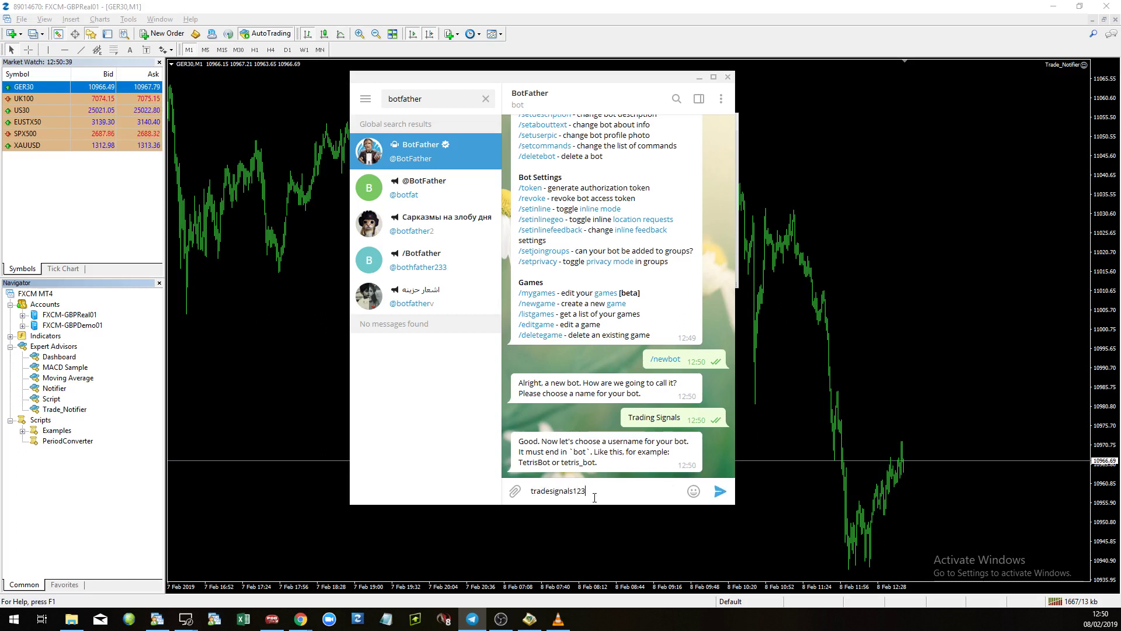
pyautogui.write('bo')
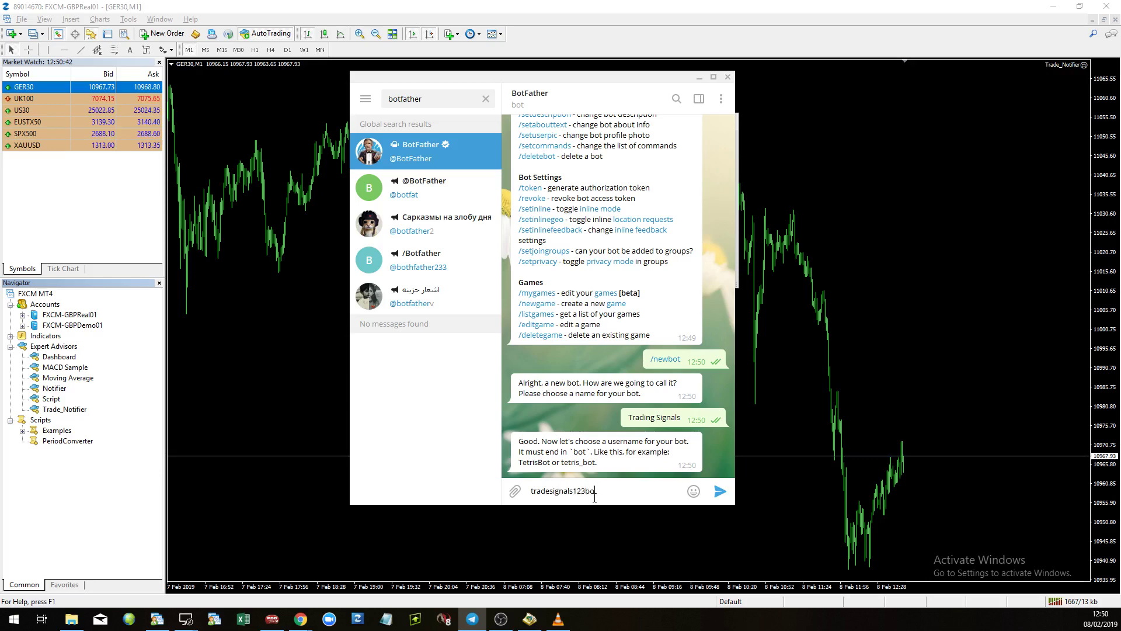
pyautogui.write('t')
pyautogui.press('Return')
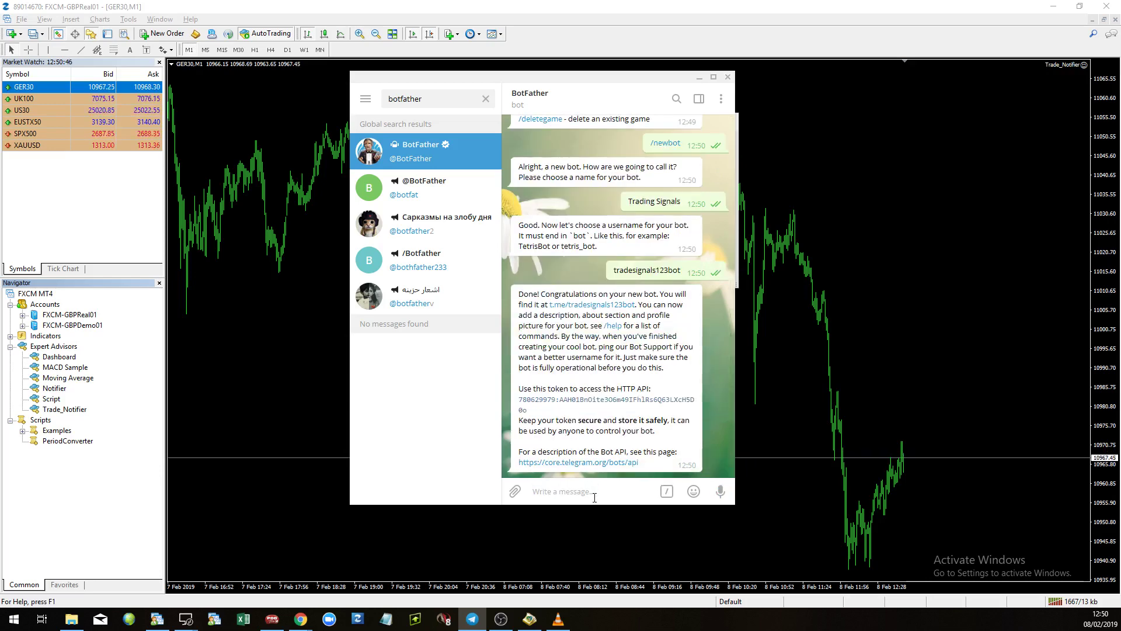
# Select the HTTP API token in BotFather's reply and copy it with Copy Selected Text.
pyautogui.doubleClick(570, 294)
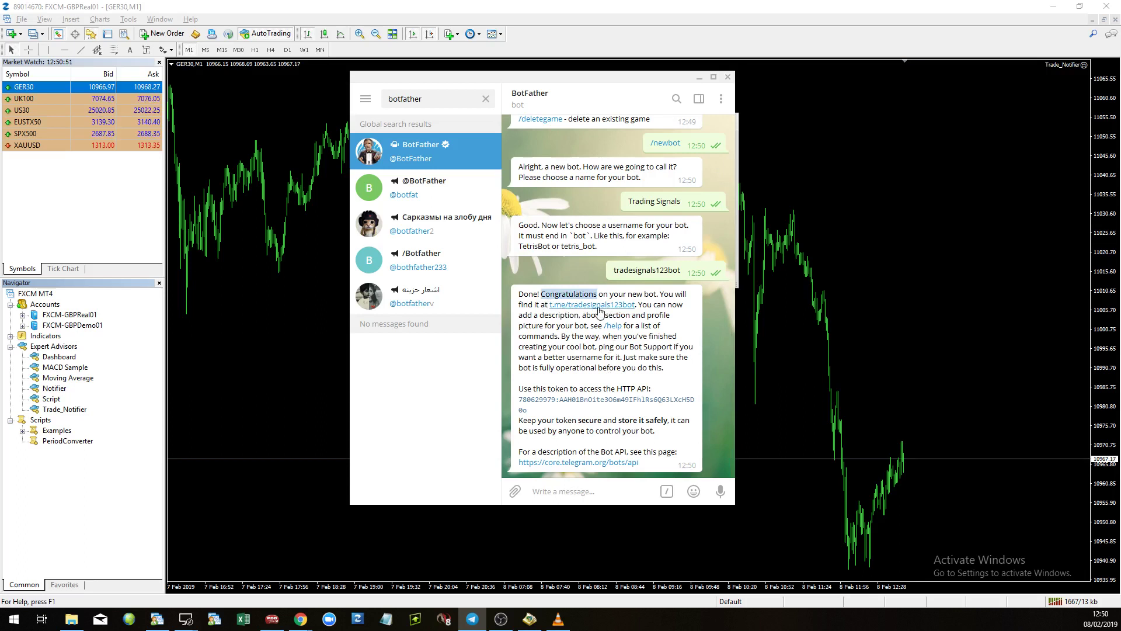
pyautogui.click(607, 347)
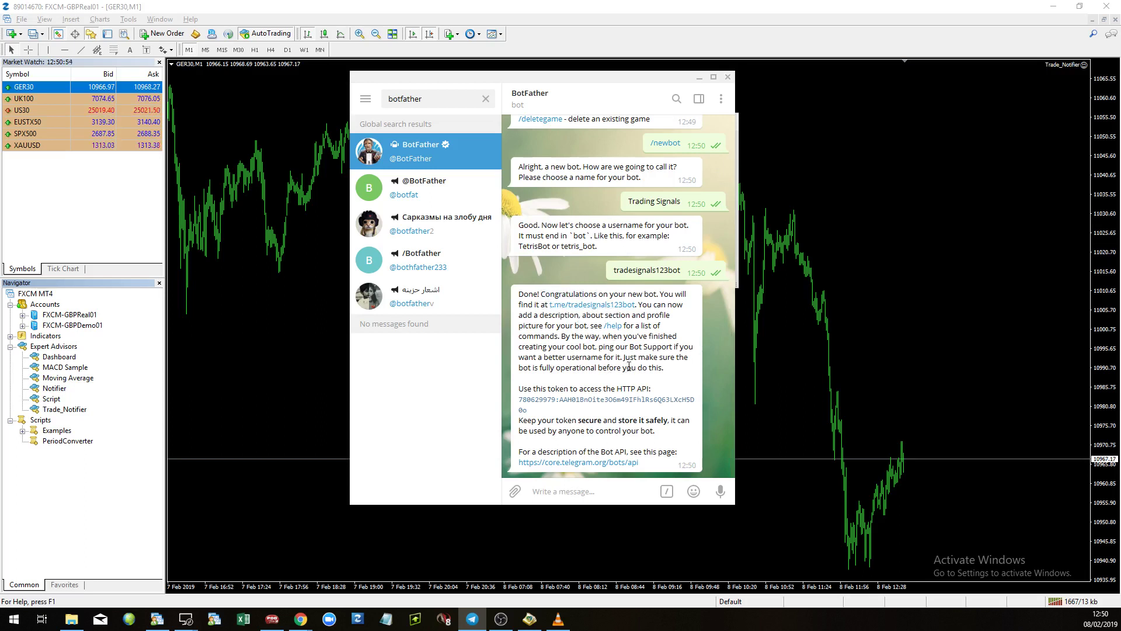
pyautogui.doubleClick(520, 402)
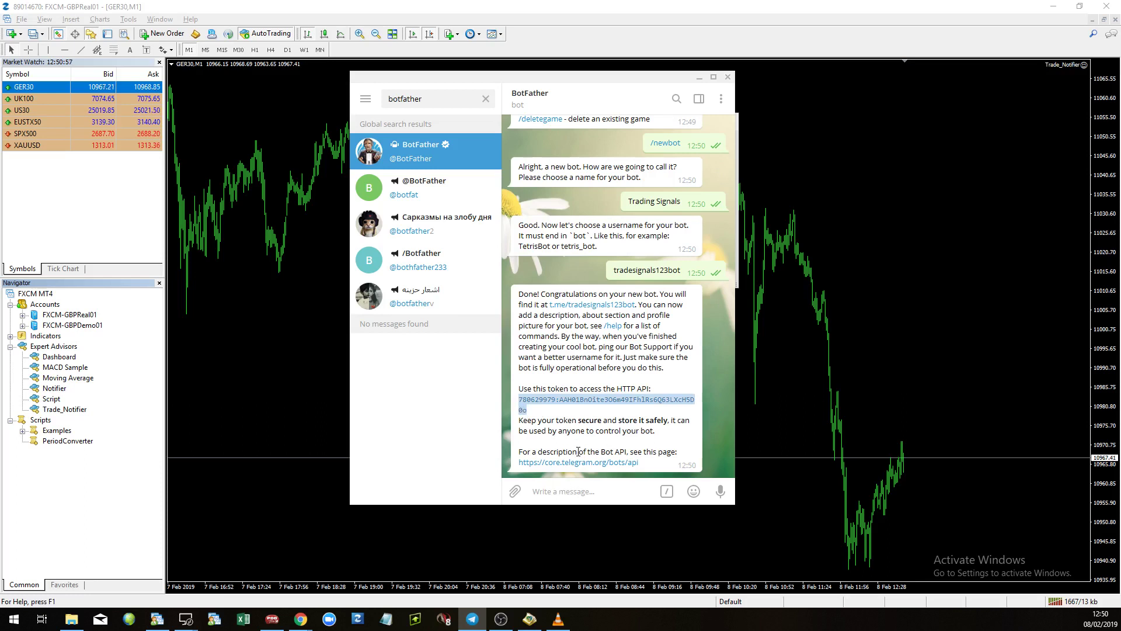
pyautogui.rightClick(586, 410)
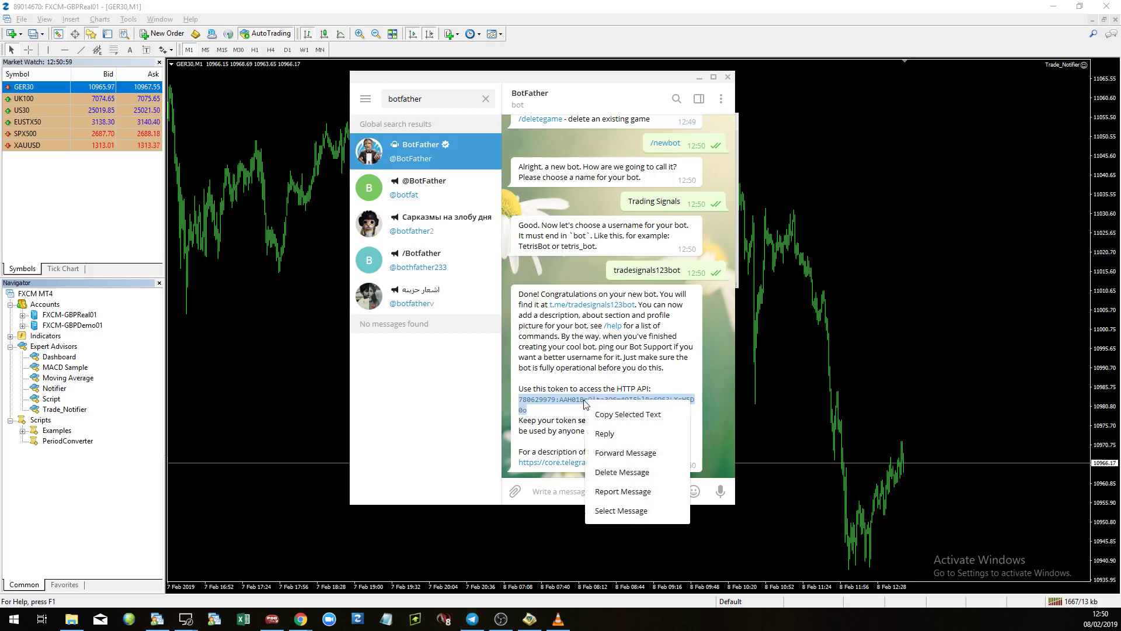
pyautogui.click(619, 415)
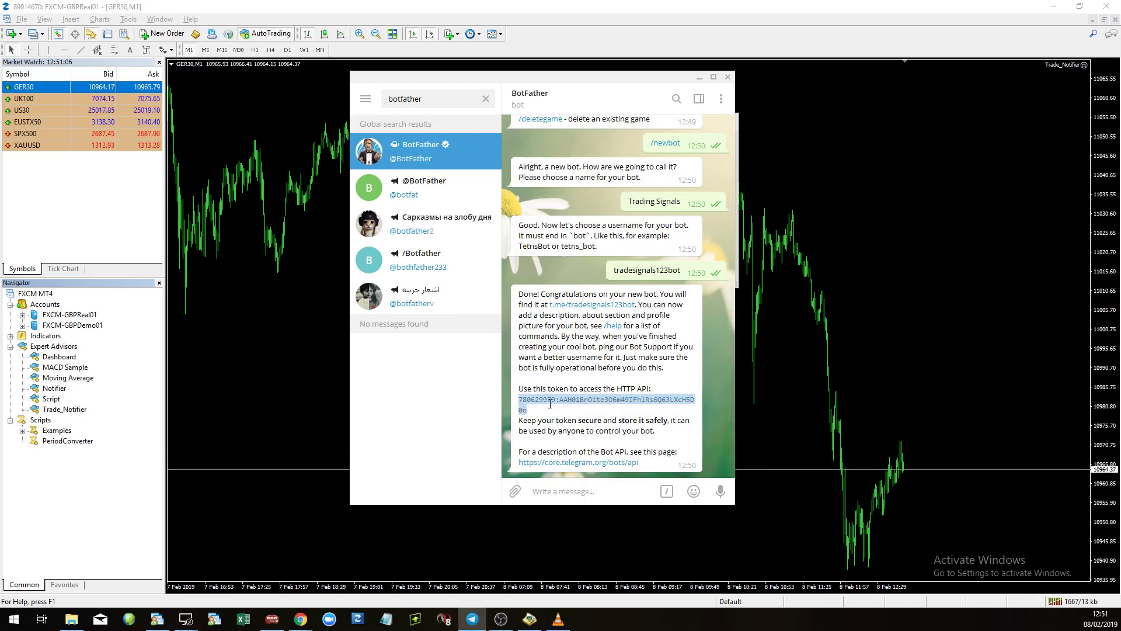
# Paste the token into the Trade_Notifier settings, then clear it and cancel the dialog.
pyautogui.click(295, 318)
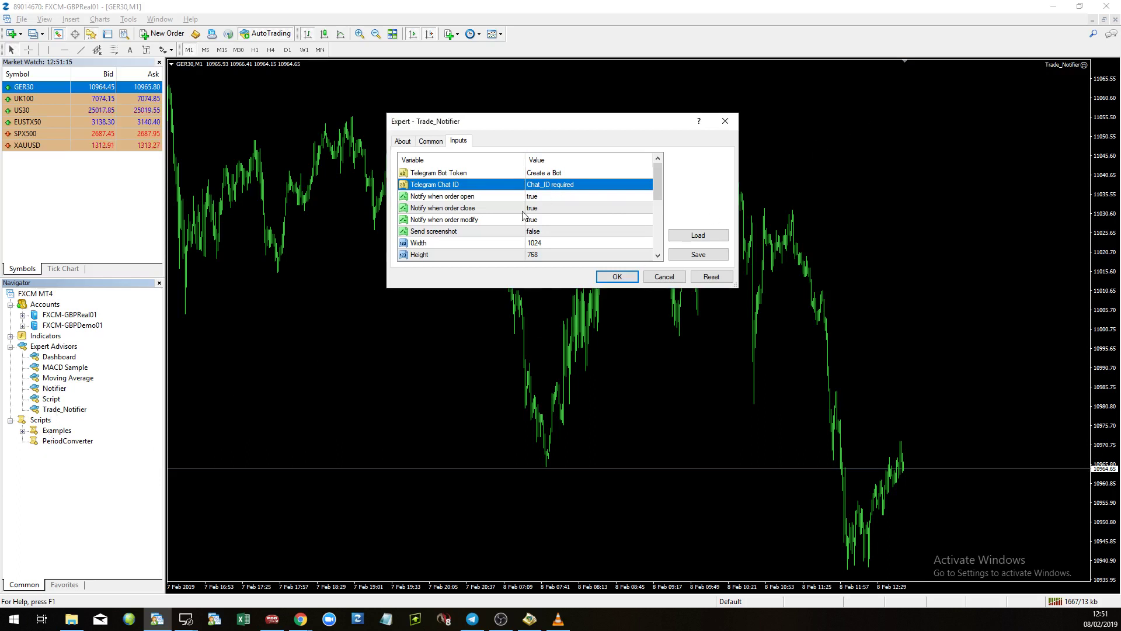
pyautogui.doubleClick(556, 173)
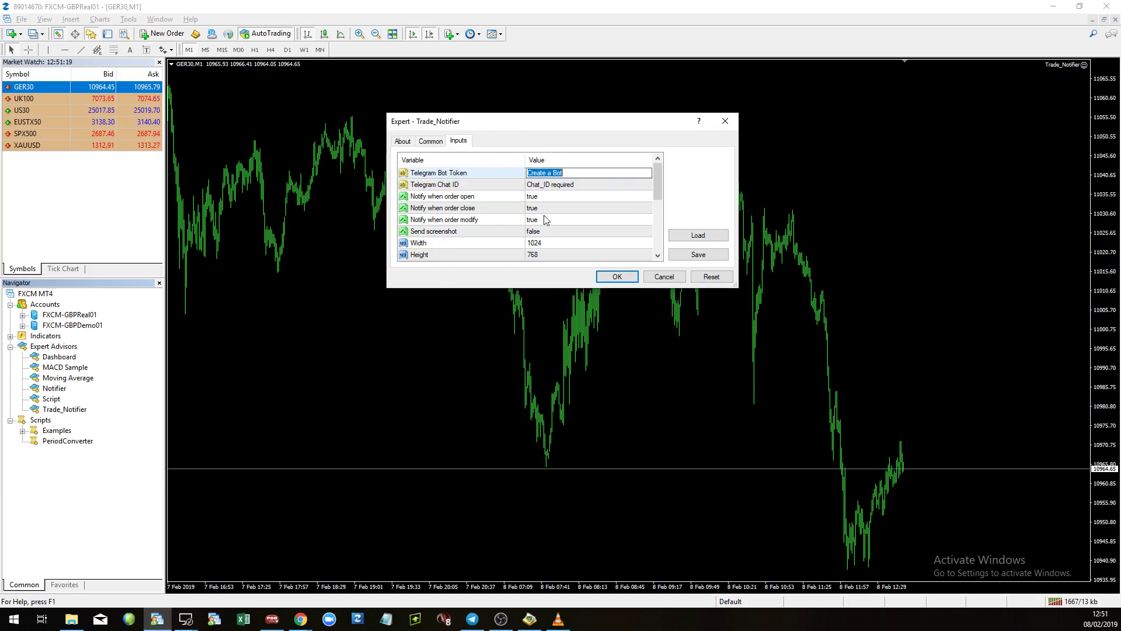
pyautogui.rightClick(550, 171)
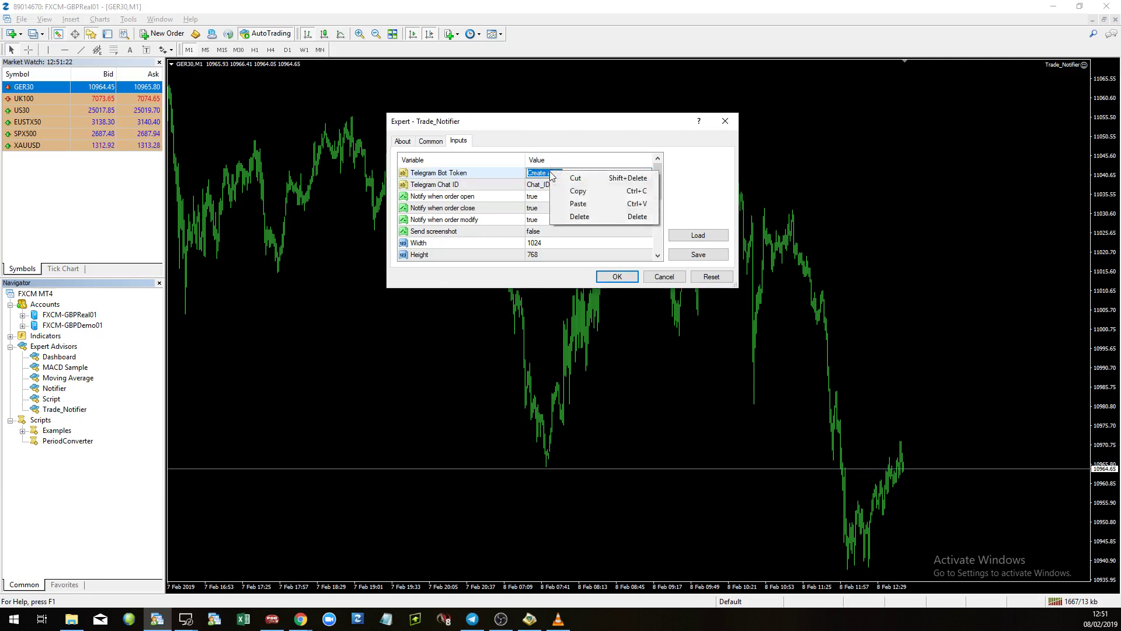
pyautogui.click(580, 209)
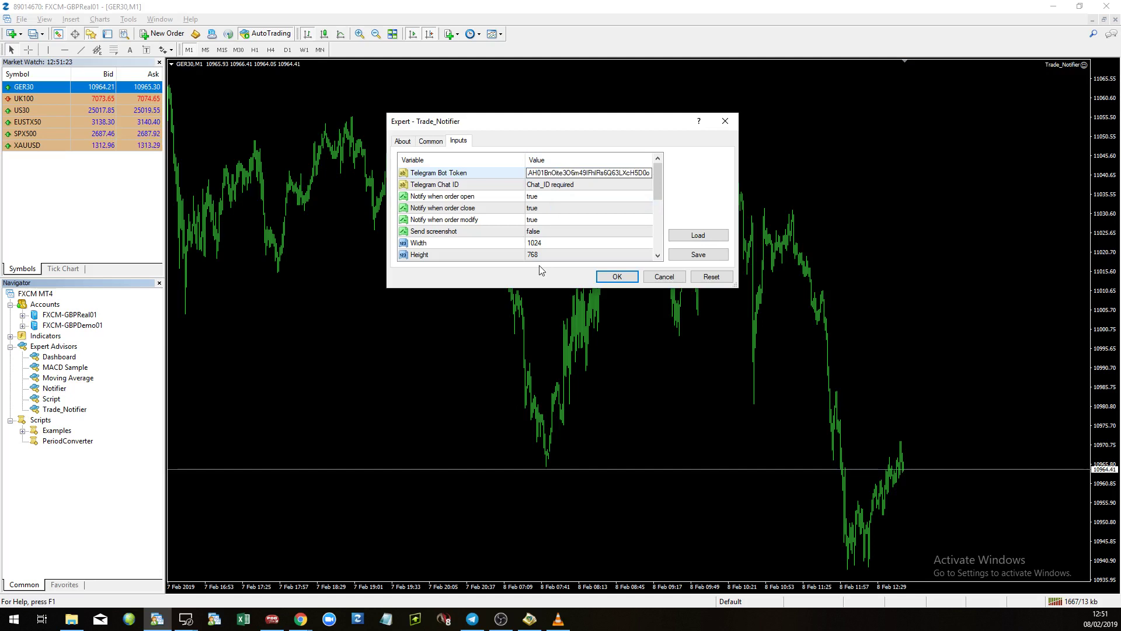
pyautogui.hotkey('ctrl', 'a')
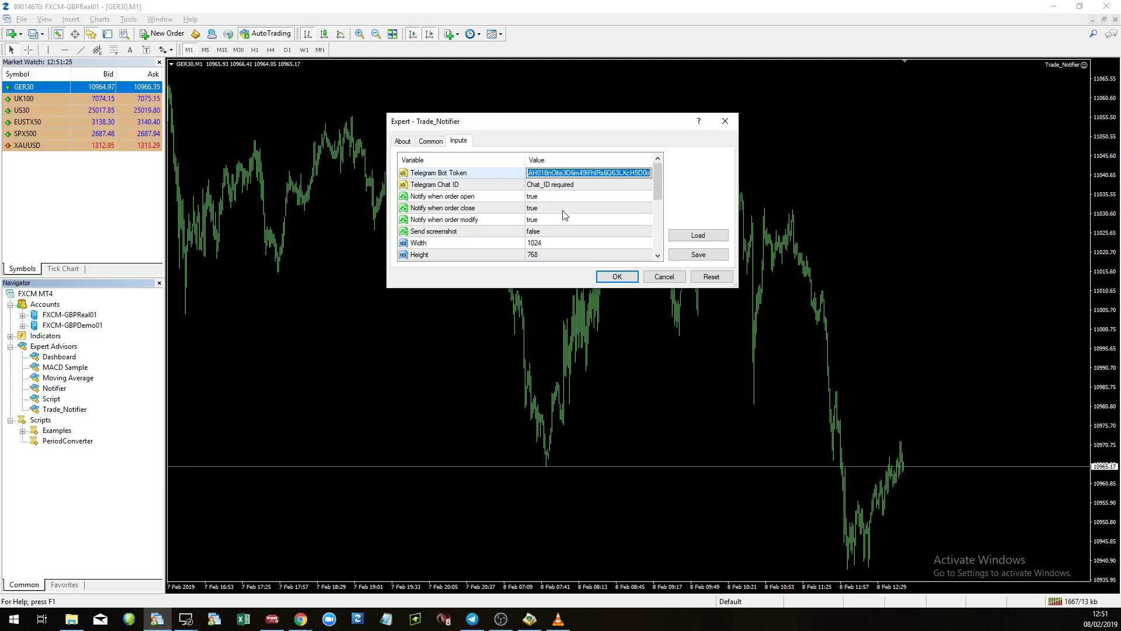
pyautogui.press('BackSpace')
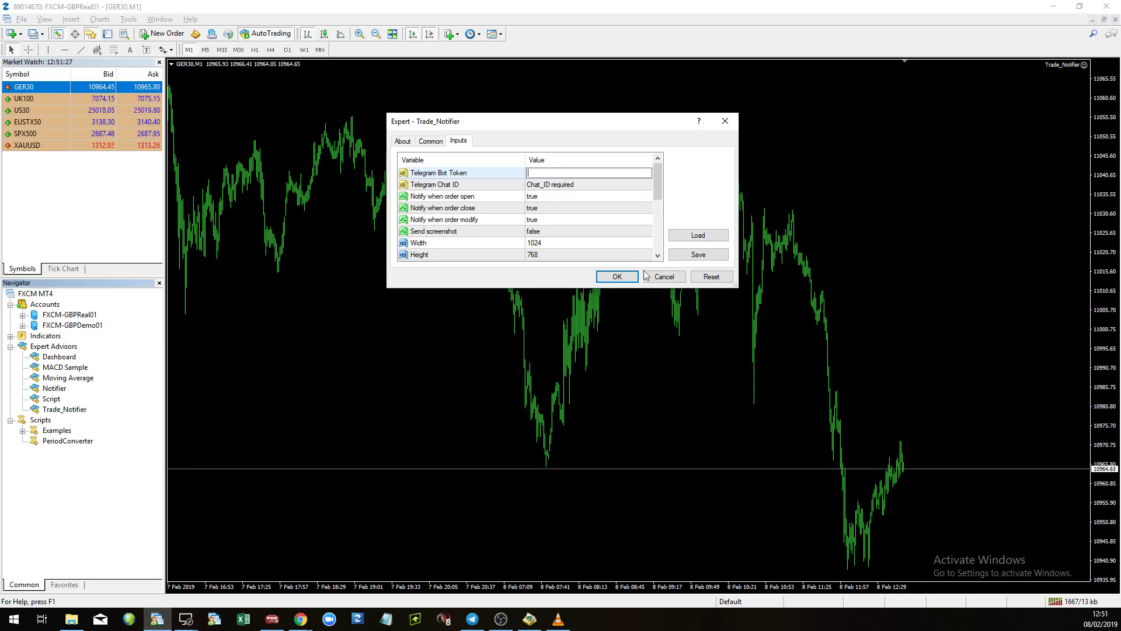
pyautogui.click(664, 277)
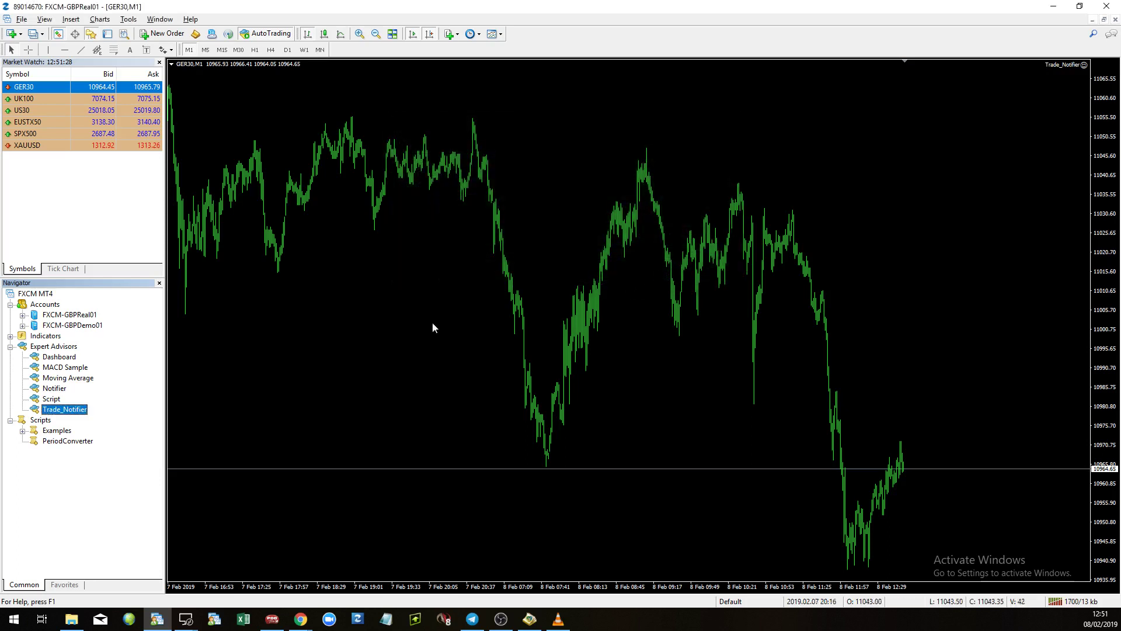
pyautogui.rightClick(372, 289)
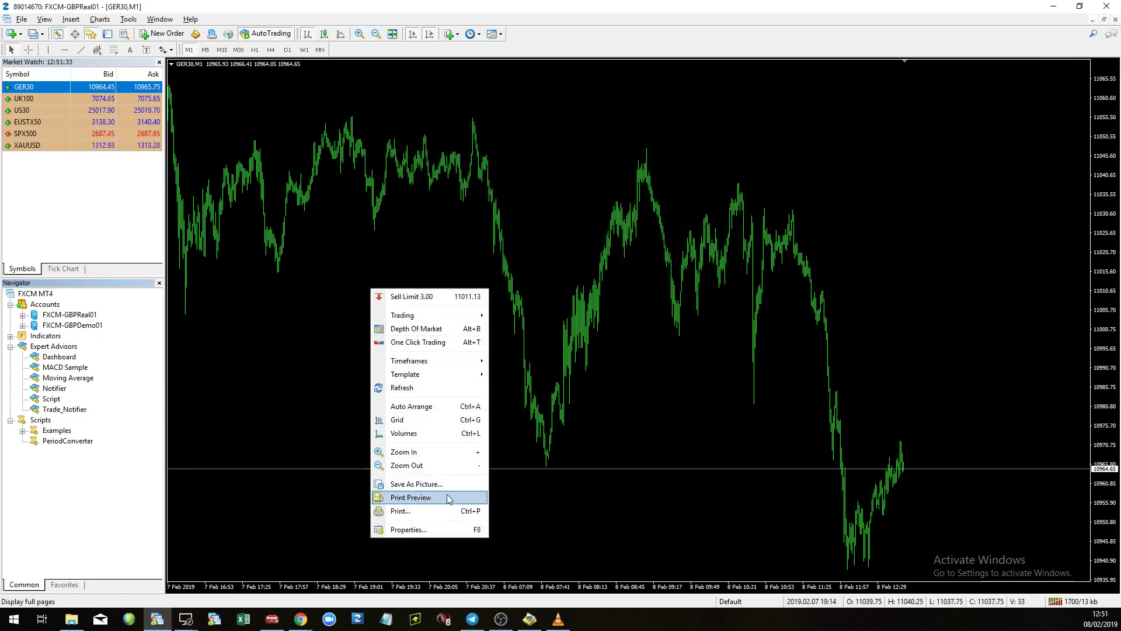
pyautogui.click(589, 376)
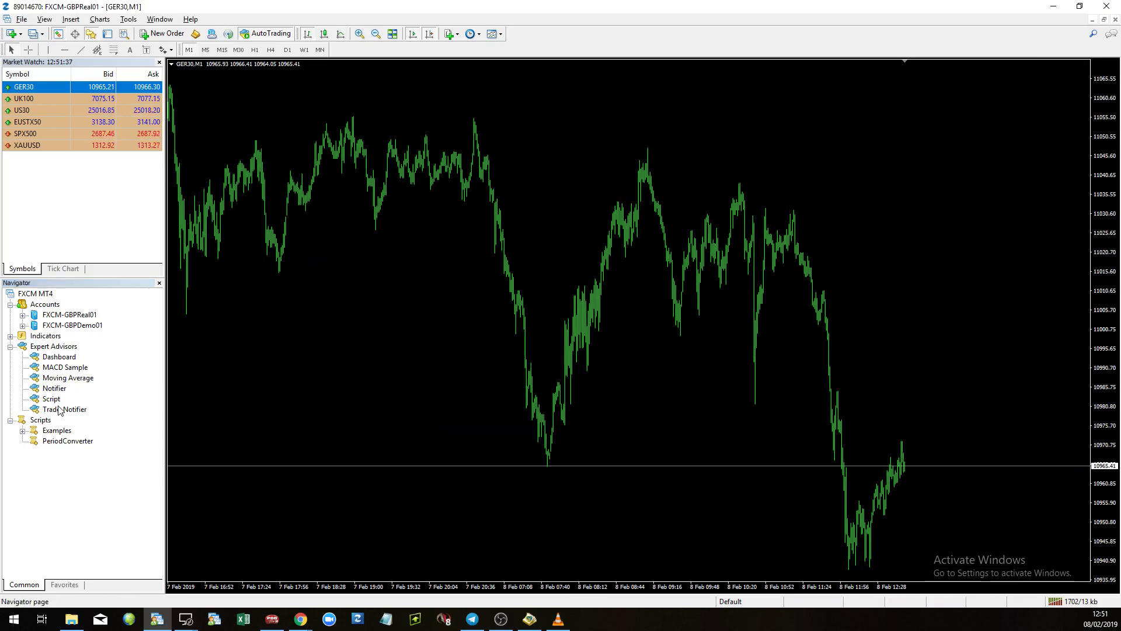
# Attach Trade_Notifier to the GER30 chart with the bot token pasted as Telegram Bot Token.
pyautogui.moveTo(56, 411); pyautogui.dragTo(480, 232)
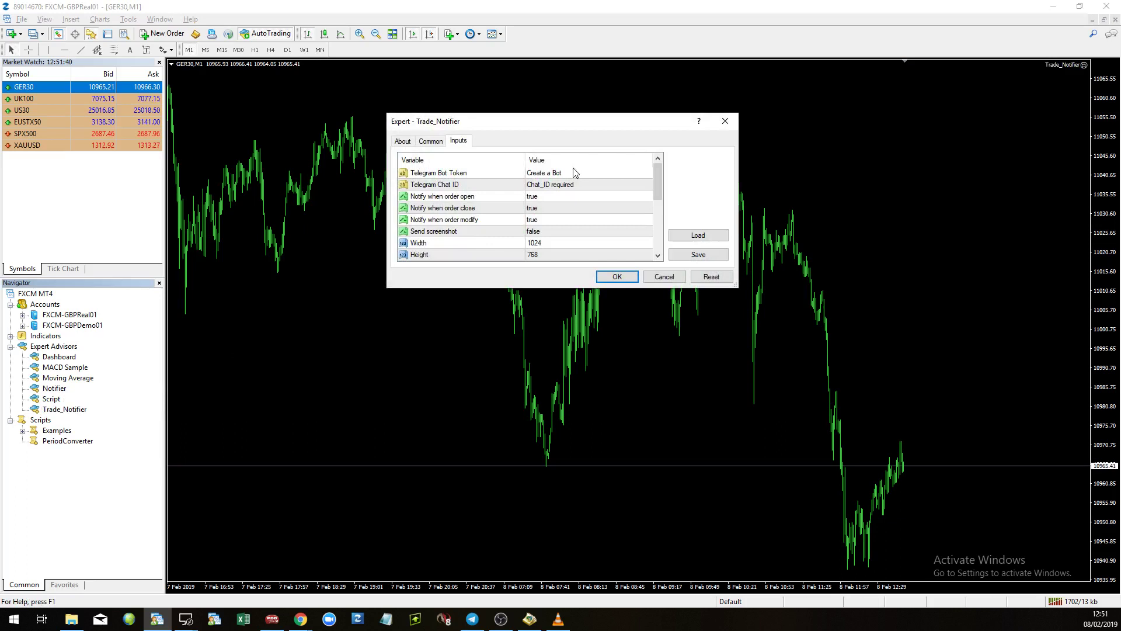
pyautogui.doubleClick(552, 172)
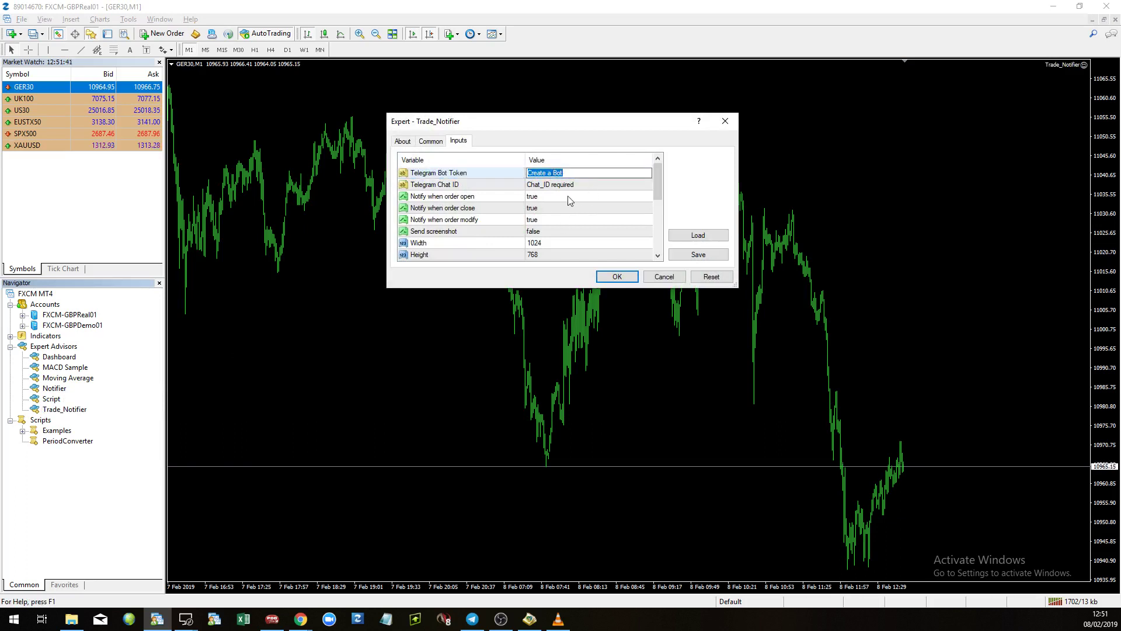
pyautogui.press('BackSpace')
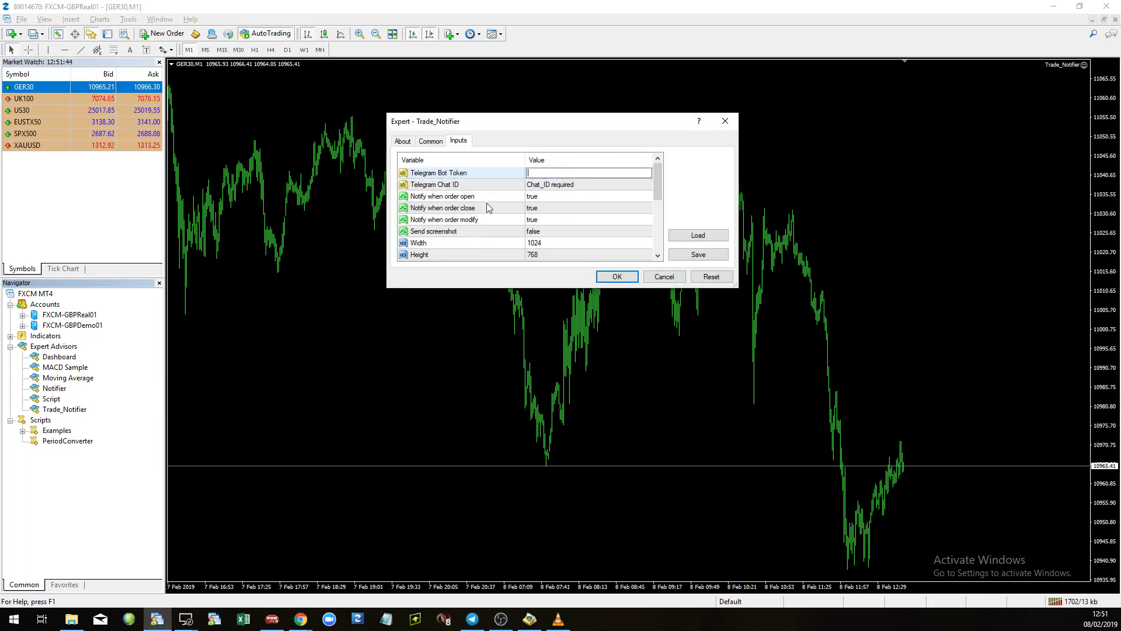
pyautogui.rightClick(536, 171)
pyautogui.click(555, 193)
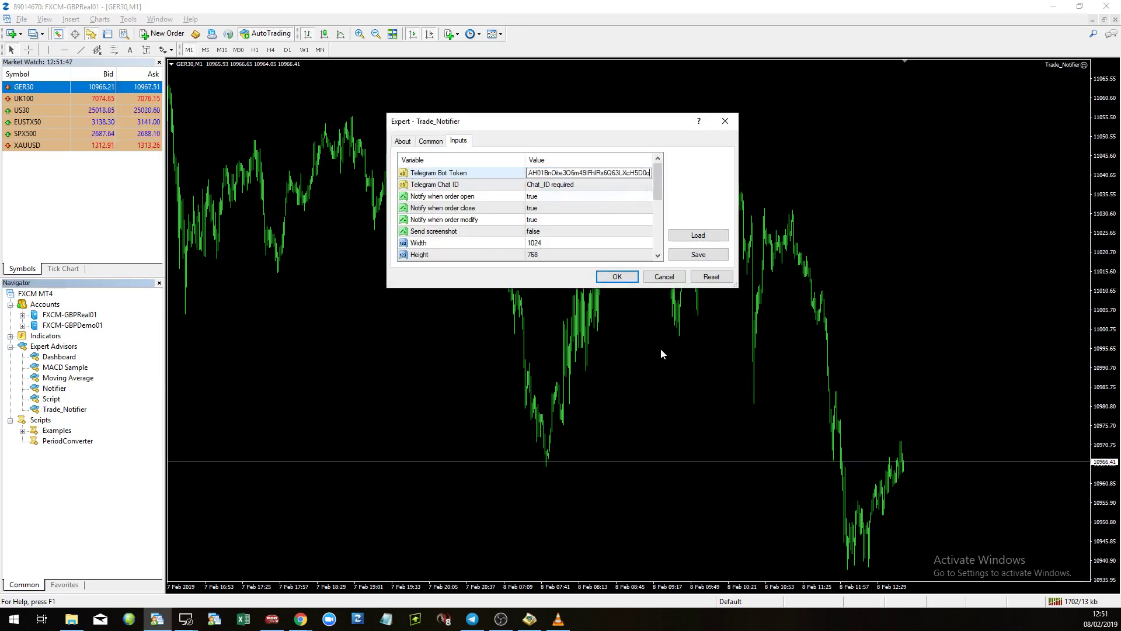
pyautogui.hotkey('alt', 'Tab')
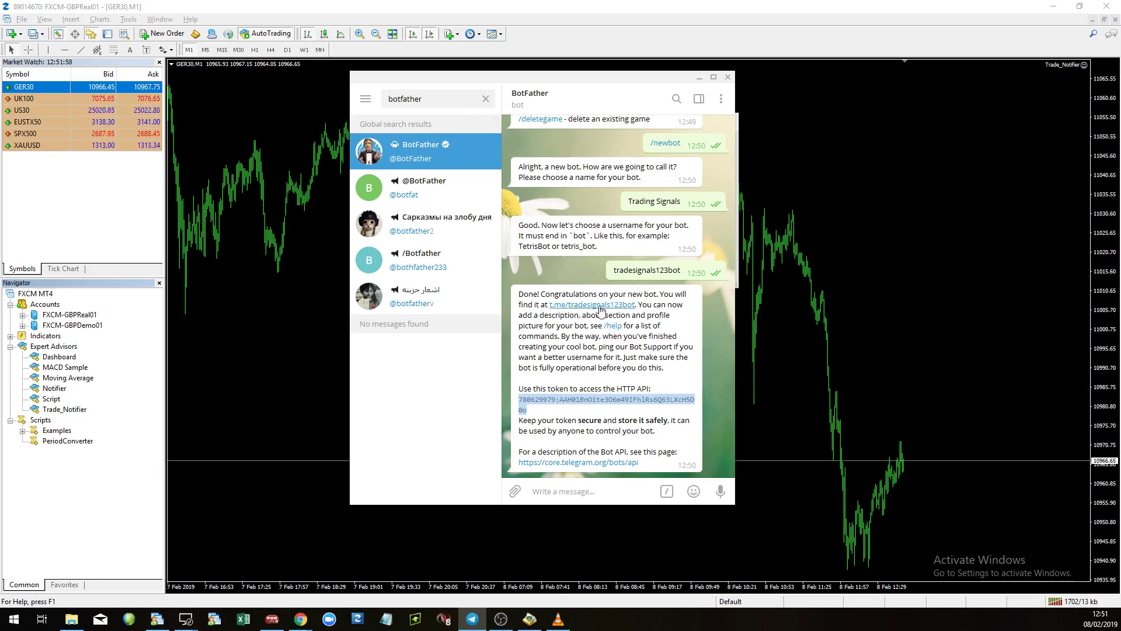
# Copy the username tradesignals123bot, then clear the botfather search to show BotFather and Signals.
pyautogui.doubleClick(654, 267)
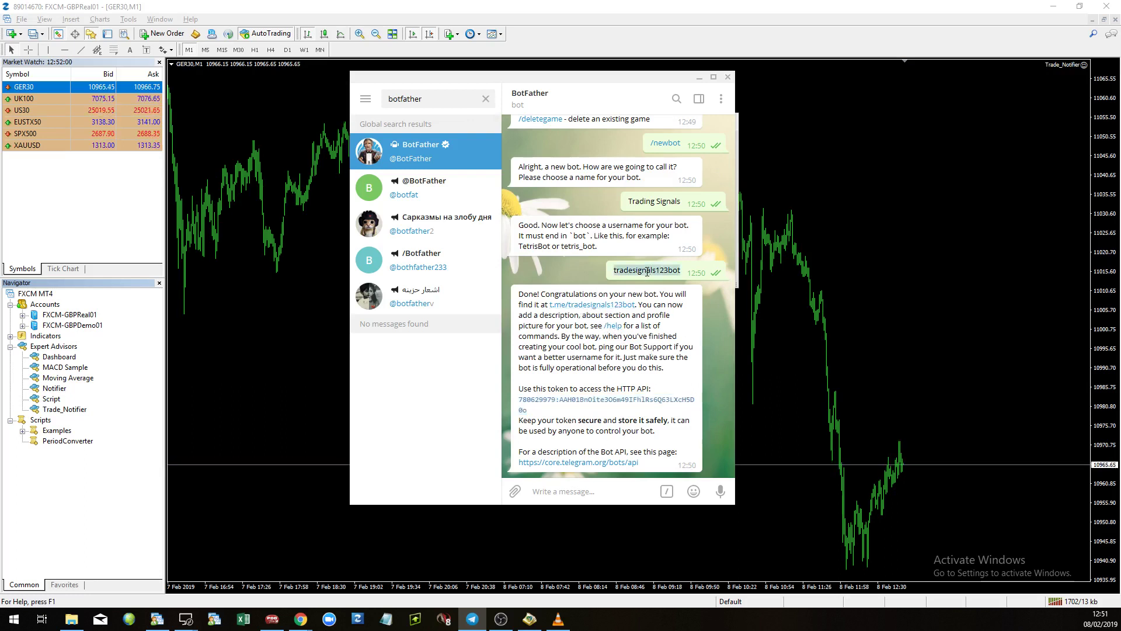
pyautogui.rightClick(645, 272)
pyautogui.click(675, 294)
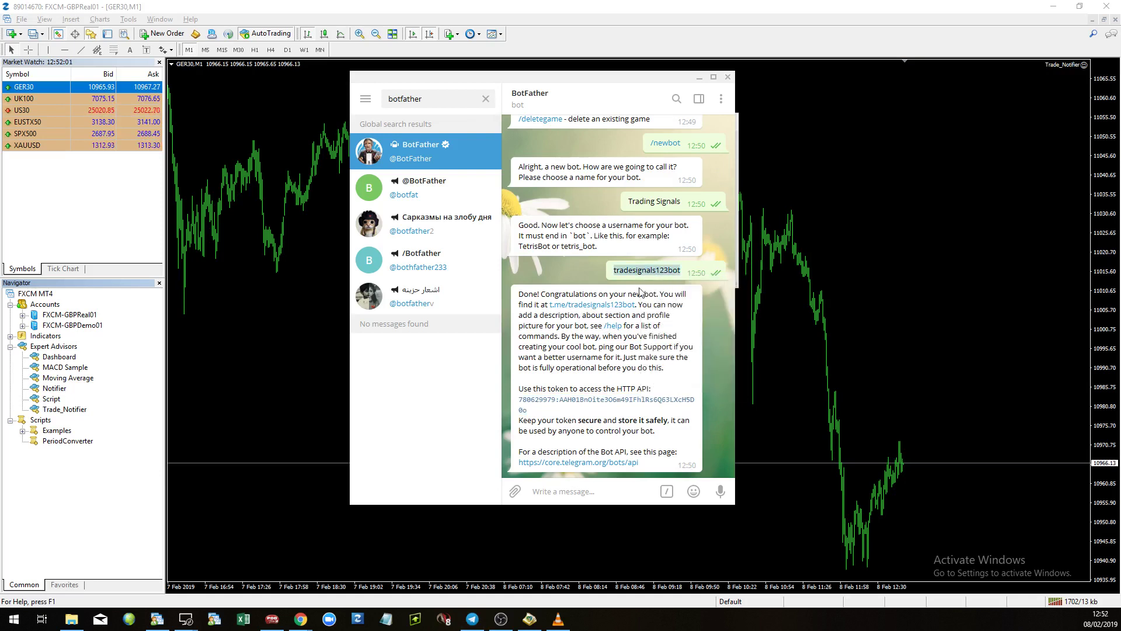
pyautogui.click(655, 268)
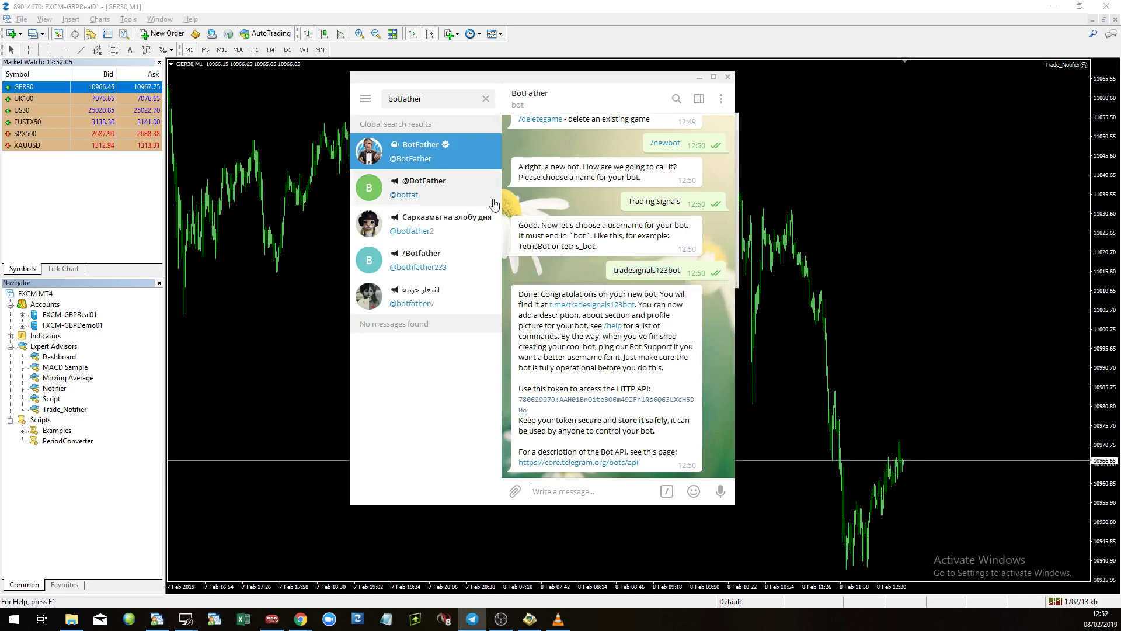
pyautogui.click(487, 101)
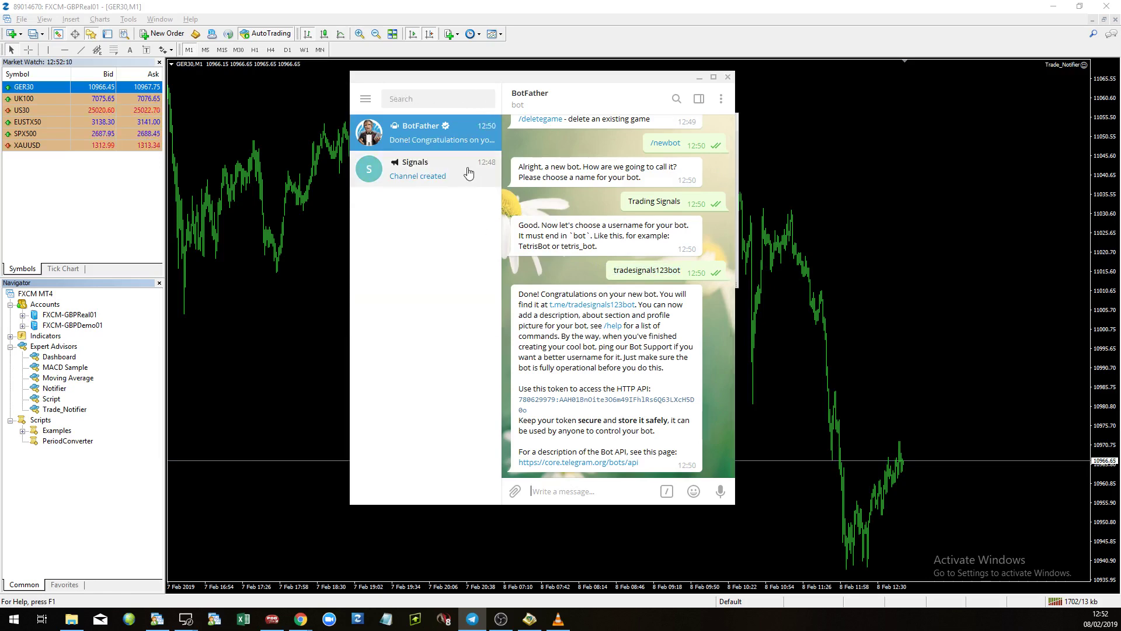
# Open the Signals channel and bring up its channel info panel.
pyautogui.click(467, 176)
pyautogui.click(571, 88)
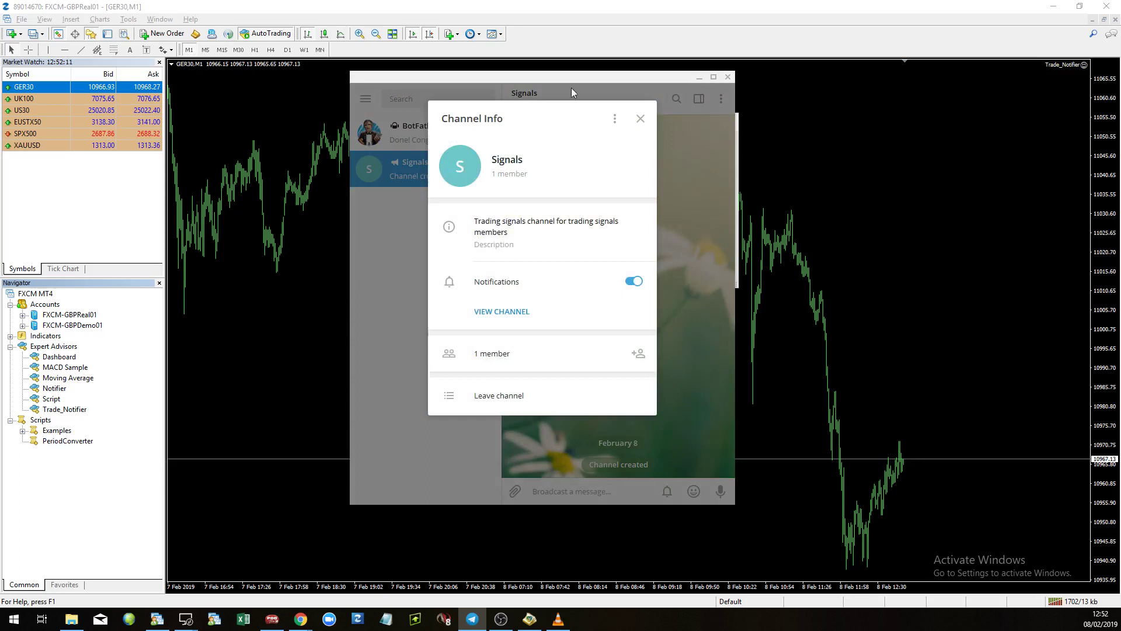
pyautogui.click(709, 231)
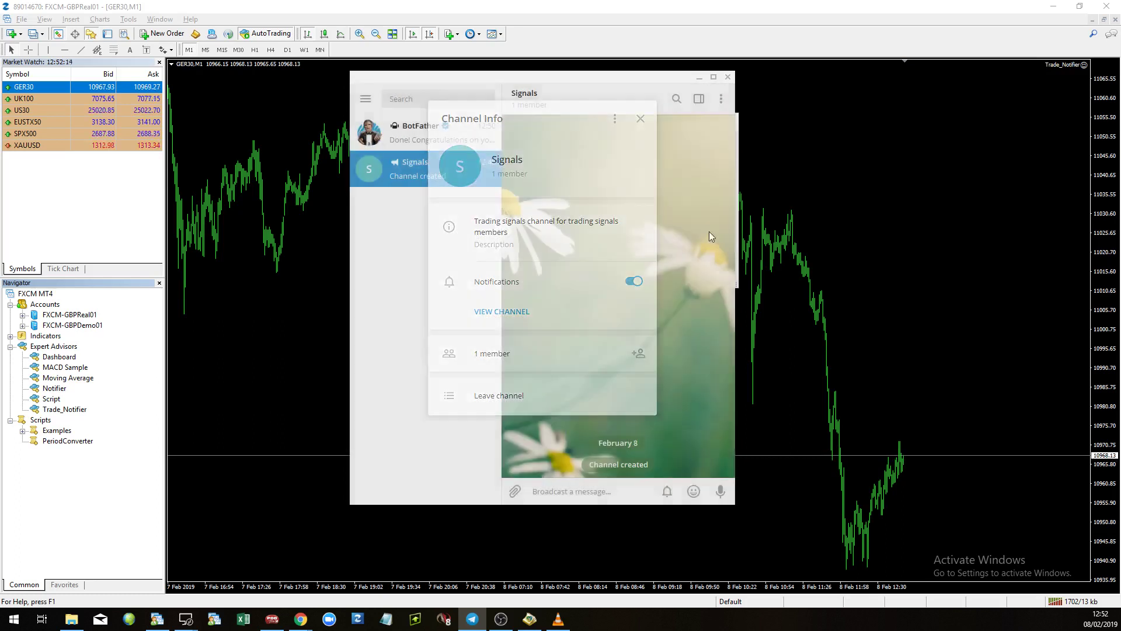
pyautogui.click(531, 95)
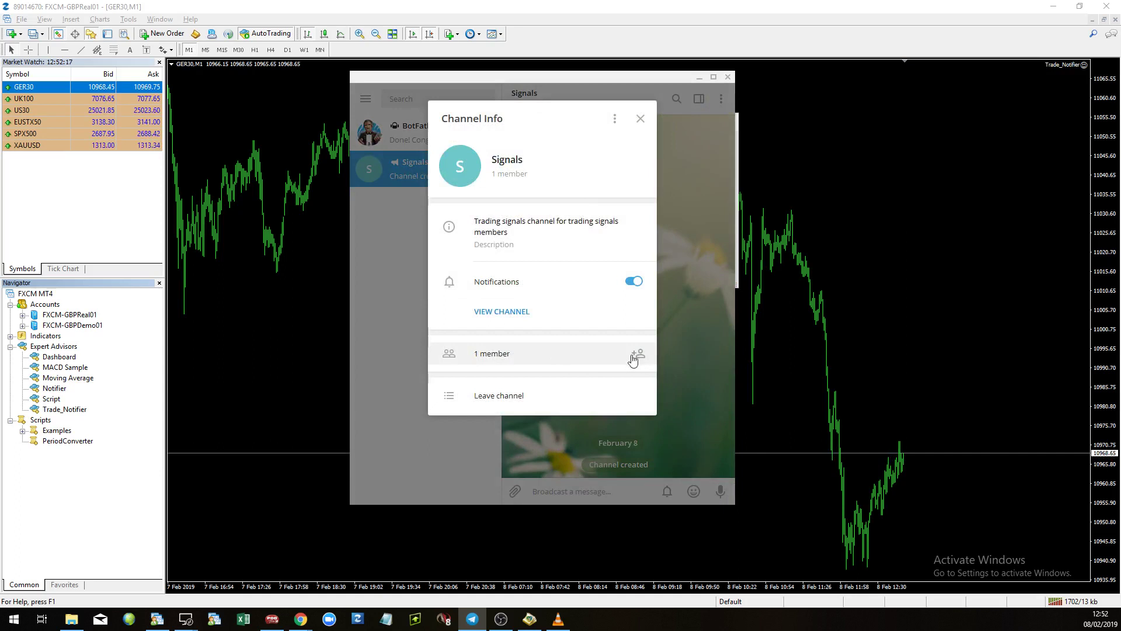
# Invite the Trading Signals bot to Signals as administrator and confirm the 2-member list.
pyautogui.click(638, 354)
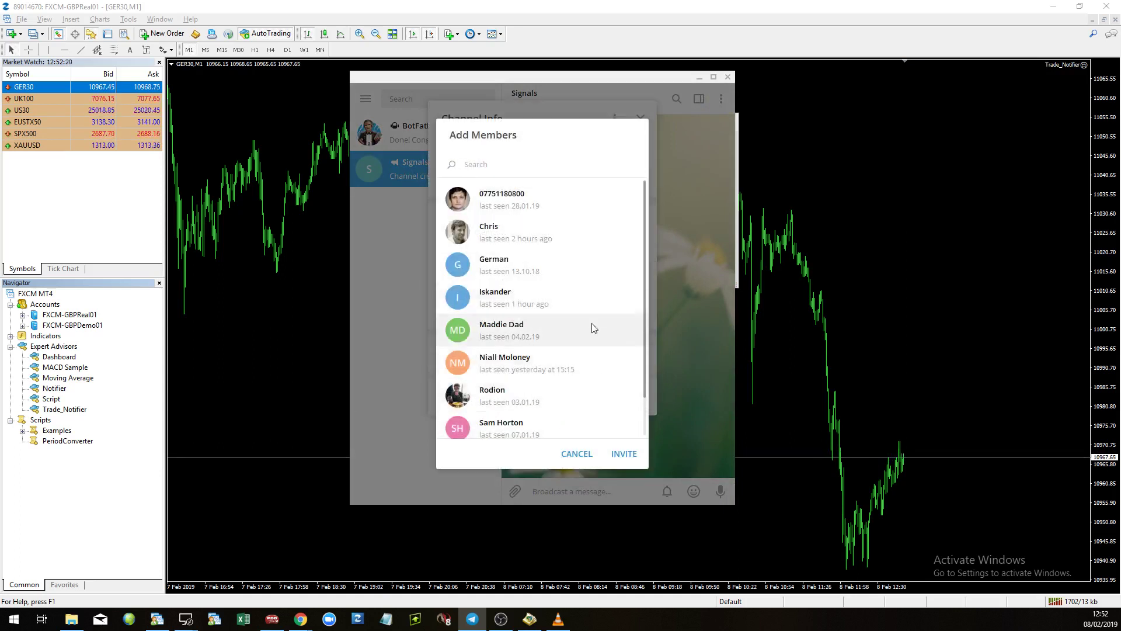
pyautogui.hotkey('ctrl', 'v')
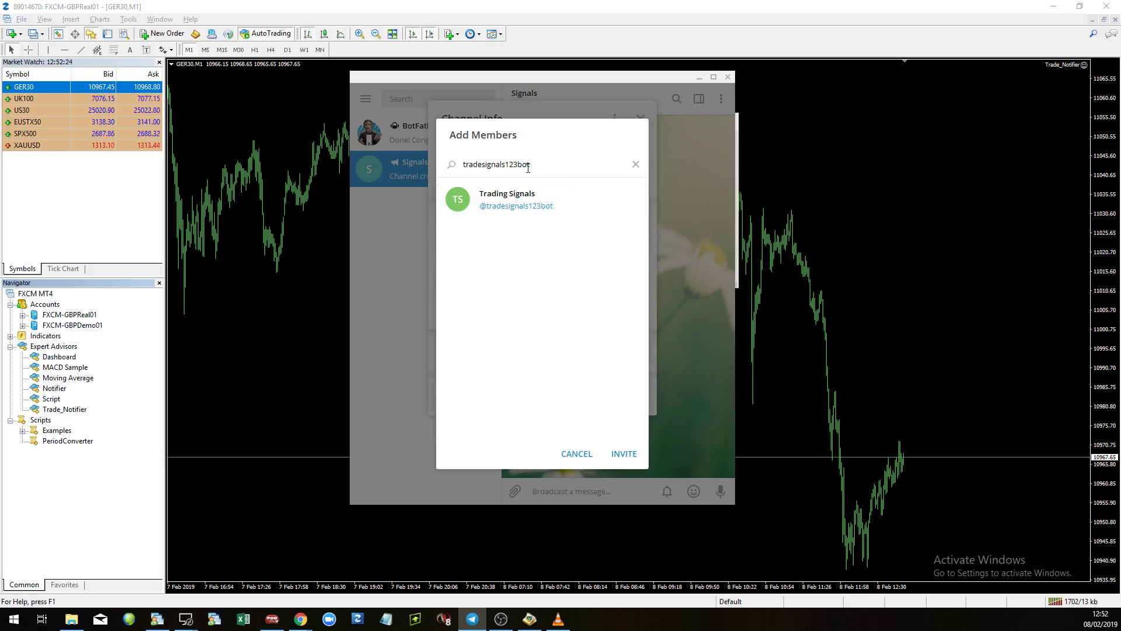
pyautogui.click(590, 196)
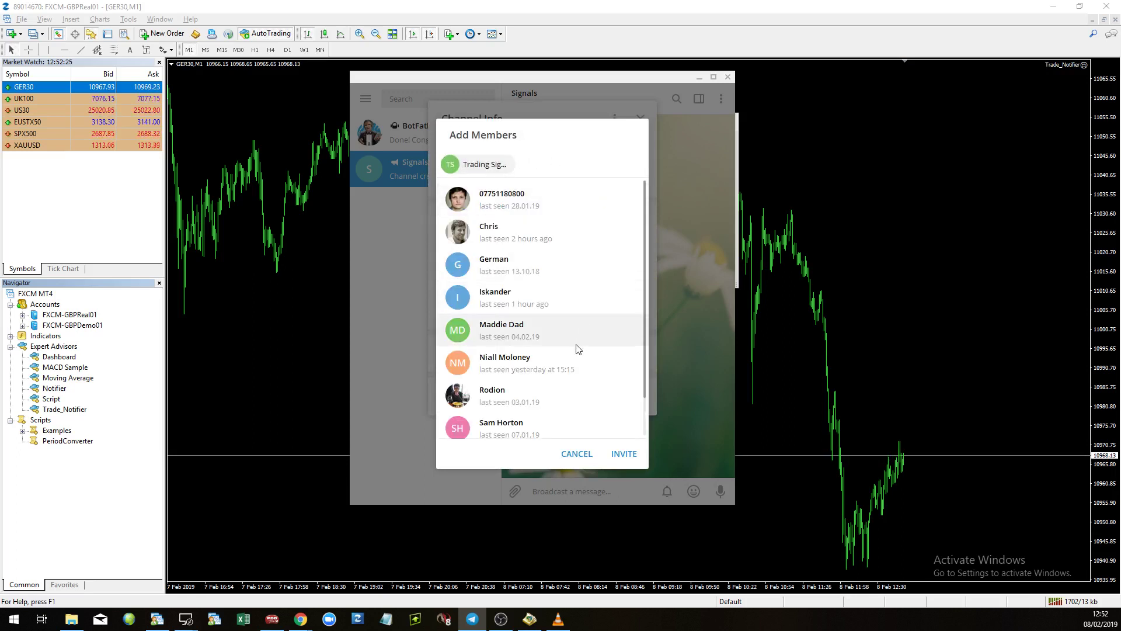
pyautogui.click(622, 454)
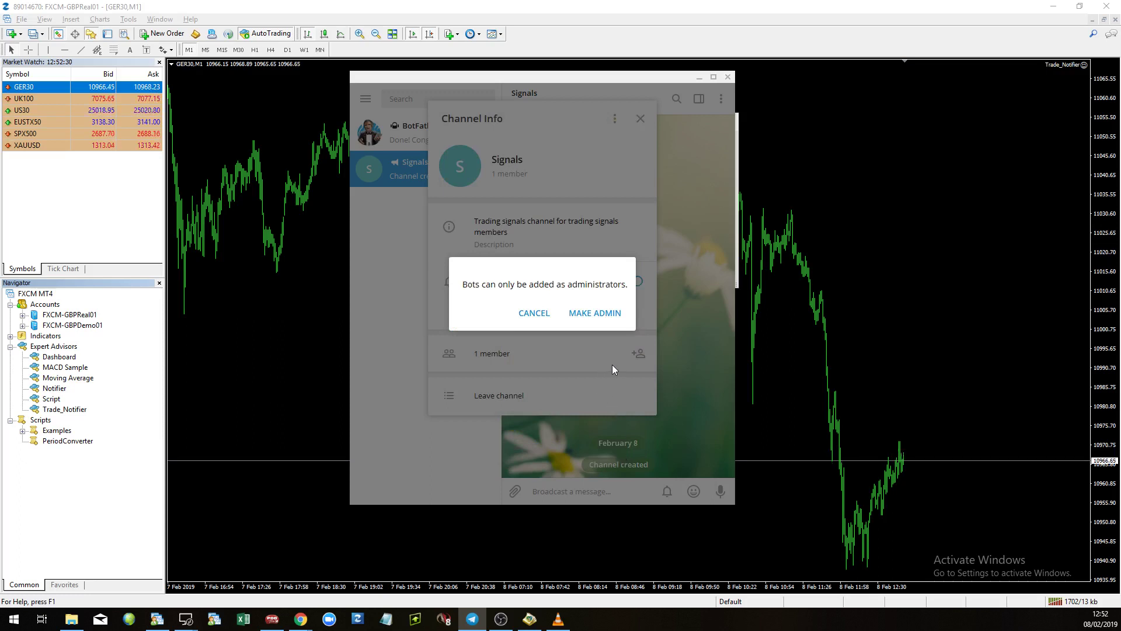
pyautogui.click(595, 314)
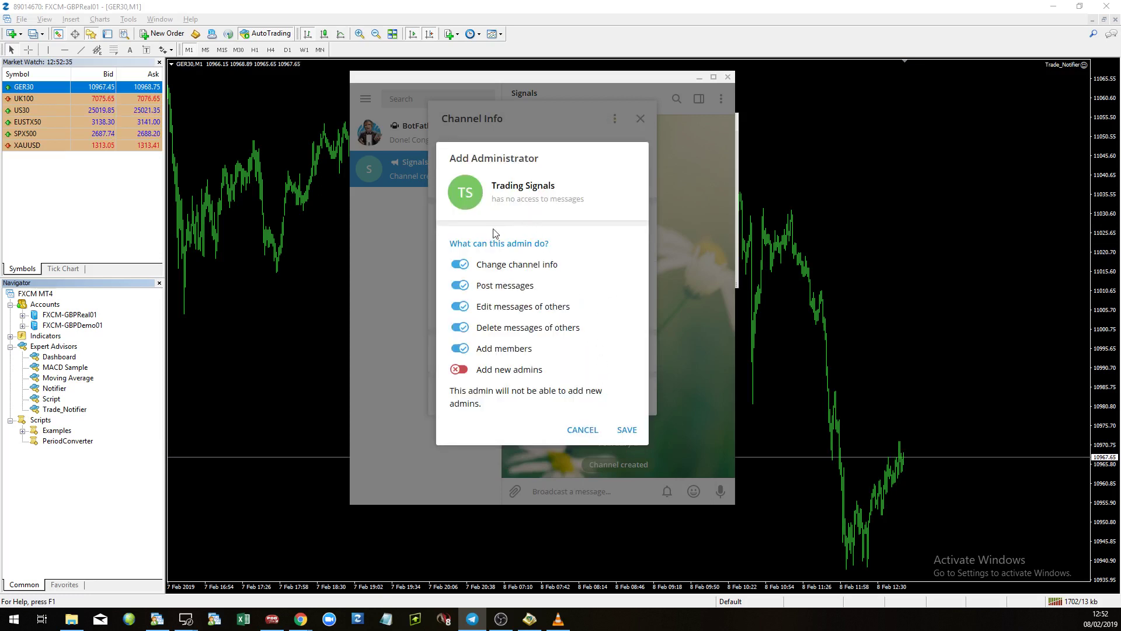
pyautogui.click(626, 430)
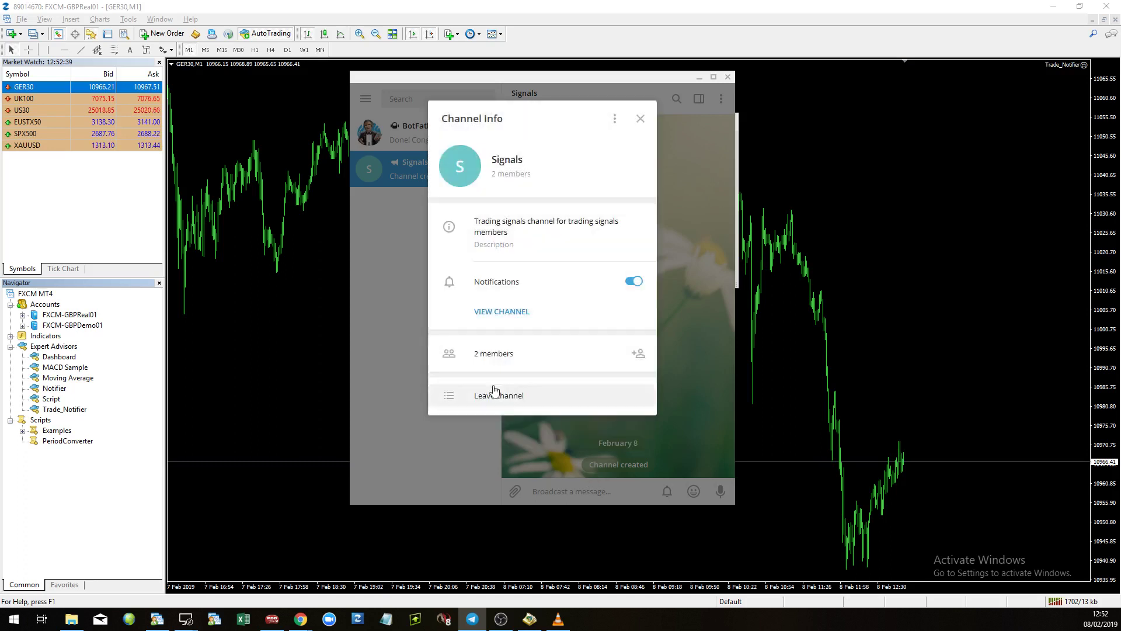
pyautogui.click(485, 354)
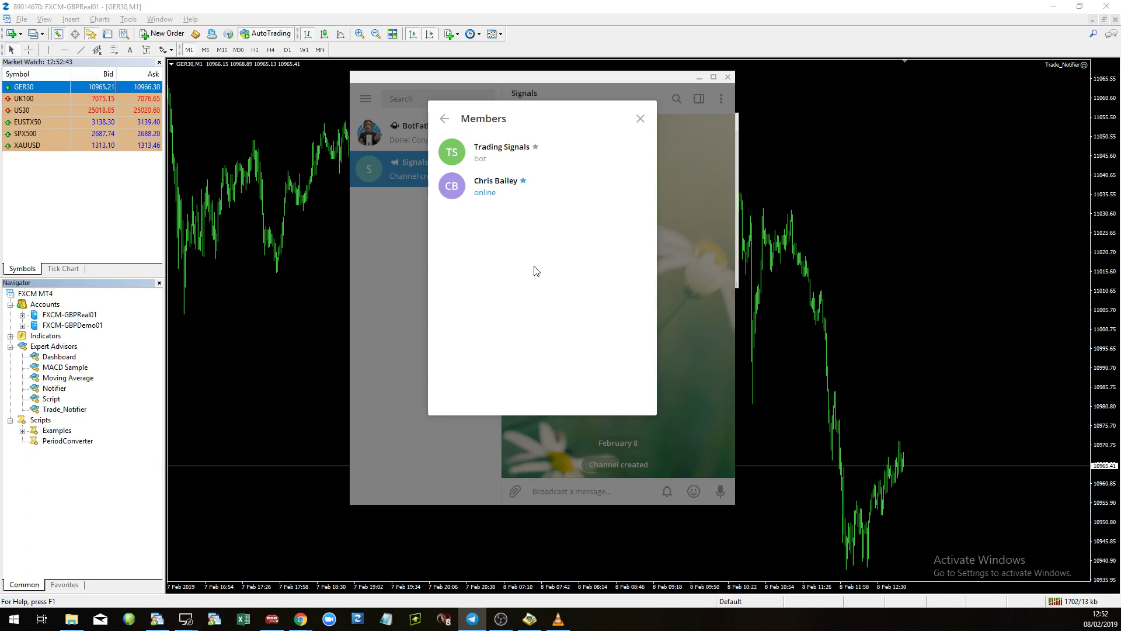
pyautogui.click(690, 163)
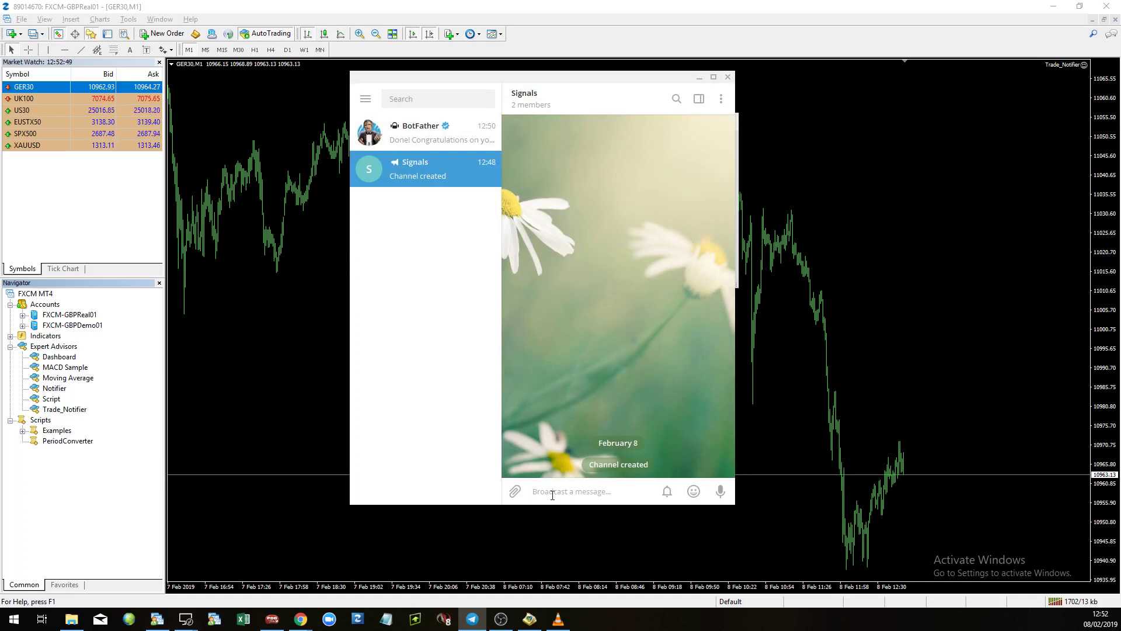
# Post 'Quick message' to Signals, then copy the bot's API token from the BotFather chat.
pyautogui.write('Quick messag')
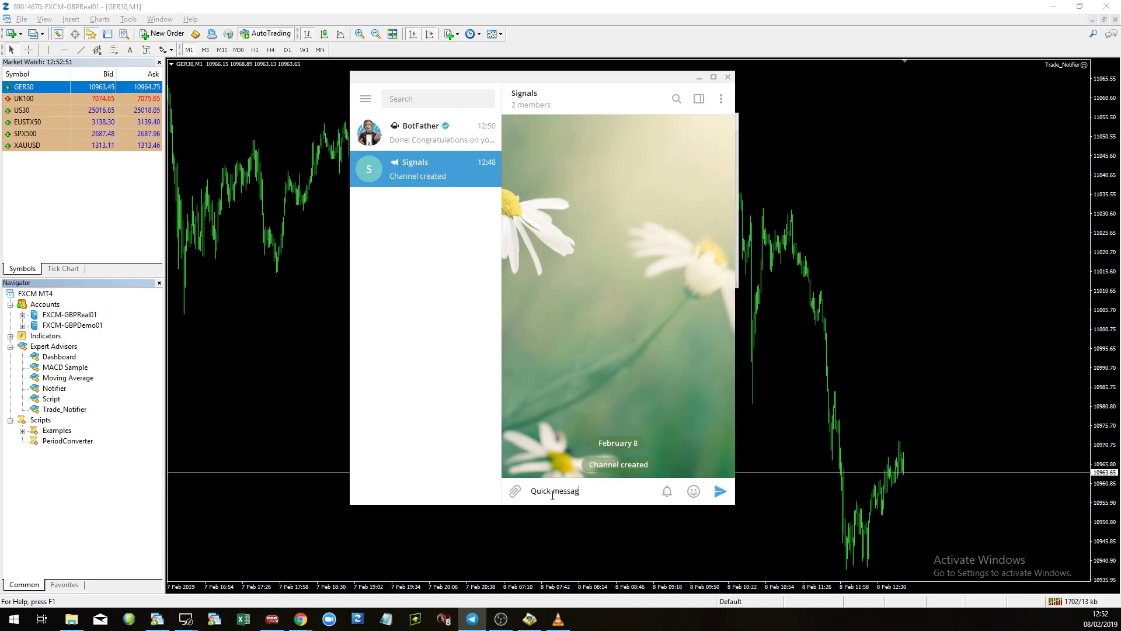
pyautogui.write('e')
pyautogui.press('Return')
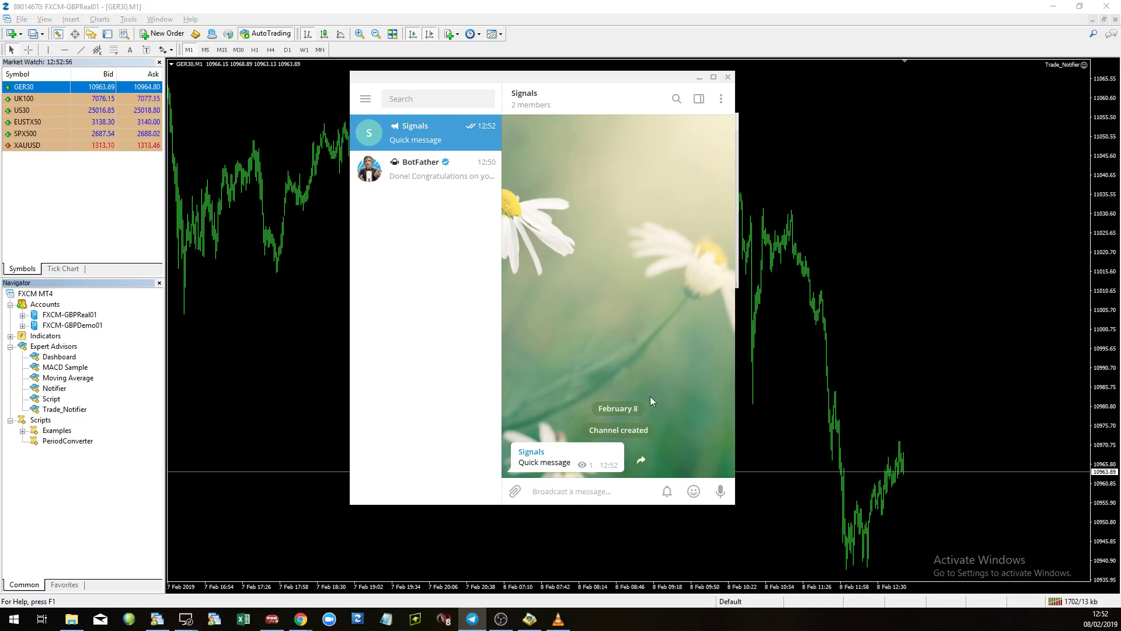
pyautogui.click(421, 175)
pyautogui.moveTo(543, 412); pyautogui.dragTo(517, 405)
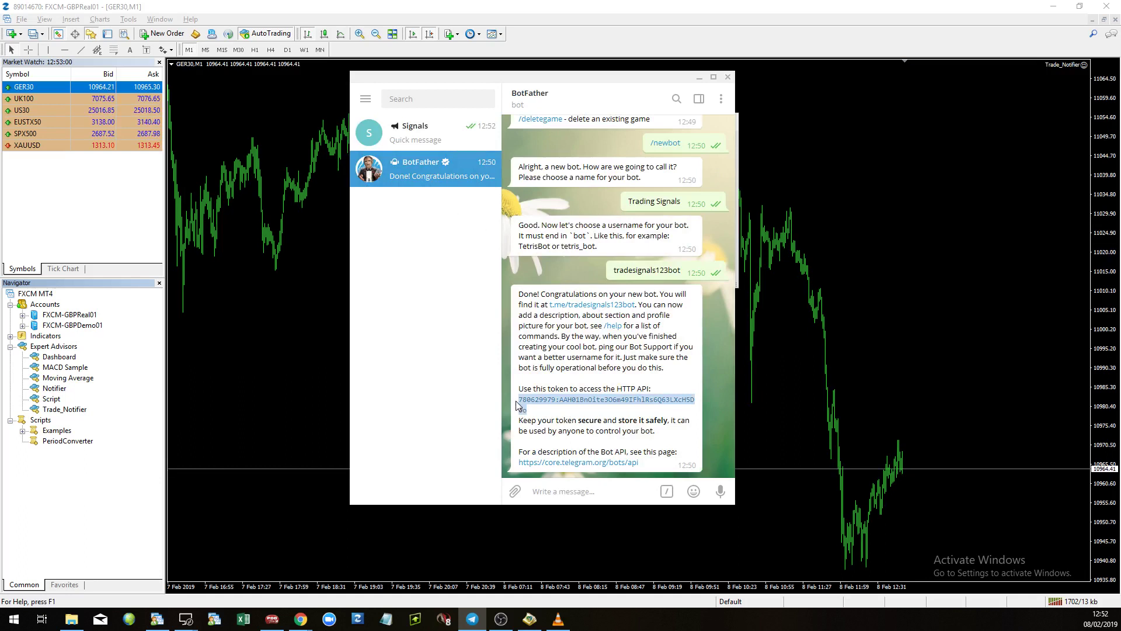
pyautogui.rightClick(528, 400)
pyautogui.click(574, 415)
pyautogui.click(574, 422)
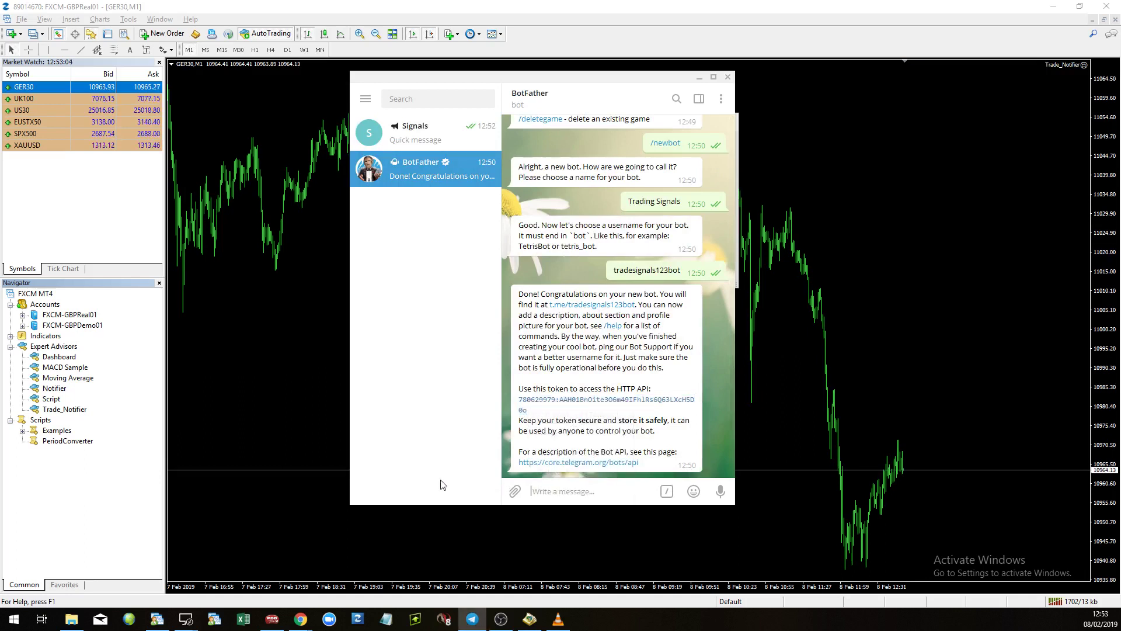
# Paste the token into Chrome's search box and the getUpdates URL into the address bar, removing the placeholder.
pyautogui.moveTo(300, 619)
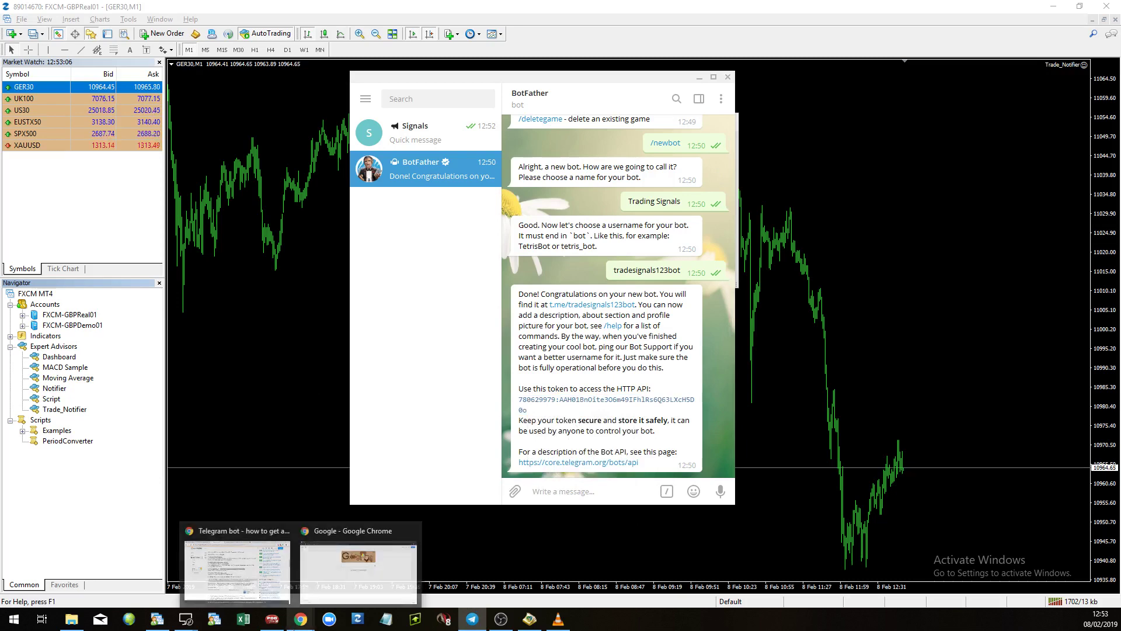
pyautogui.click(359, 564)
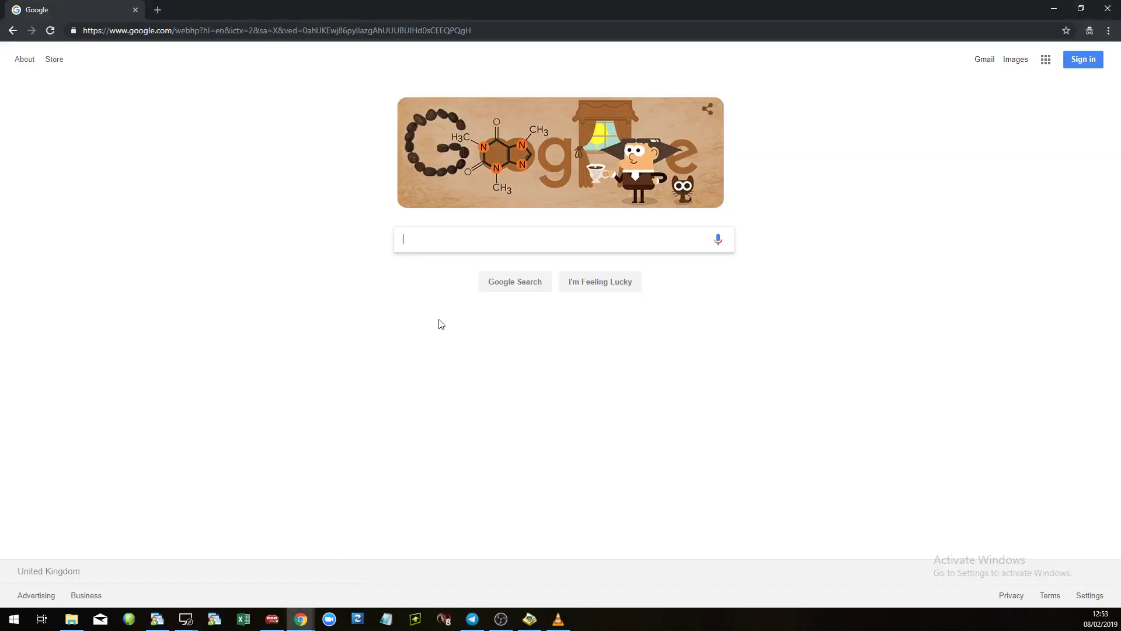
pyautogui.hotkey('ctrl', 'v')
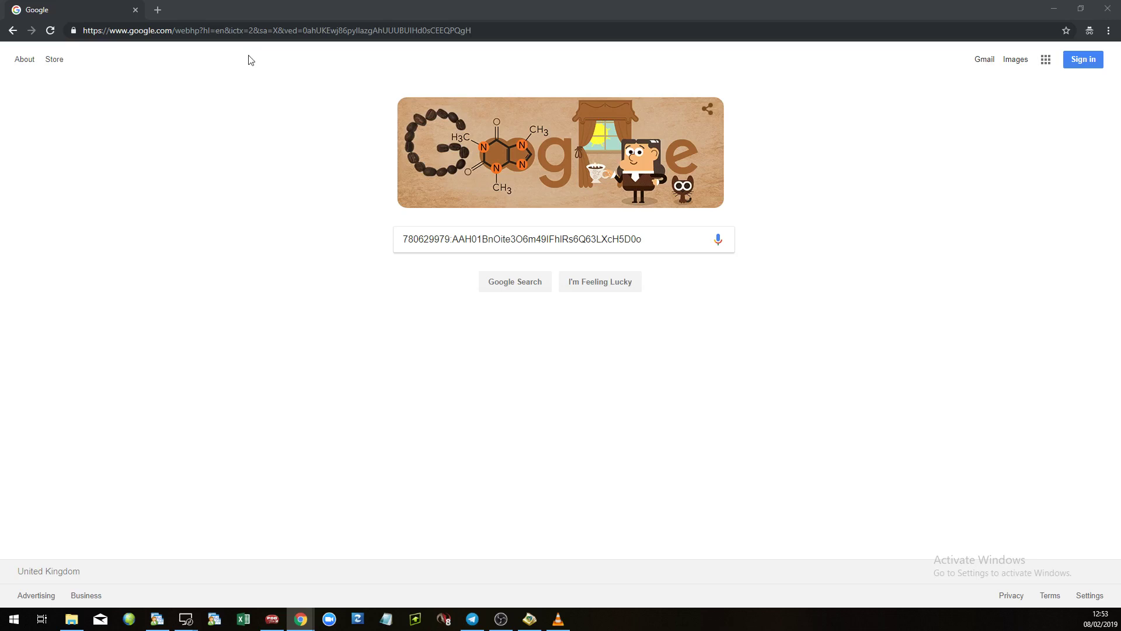
pyautogui.click(200, 36)
pyautogui.hotkey('ctrl', 'v')
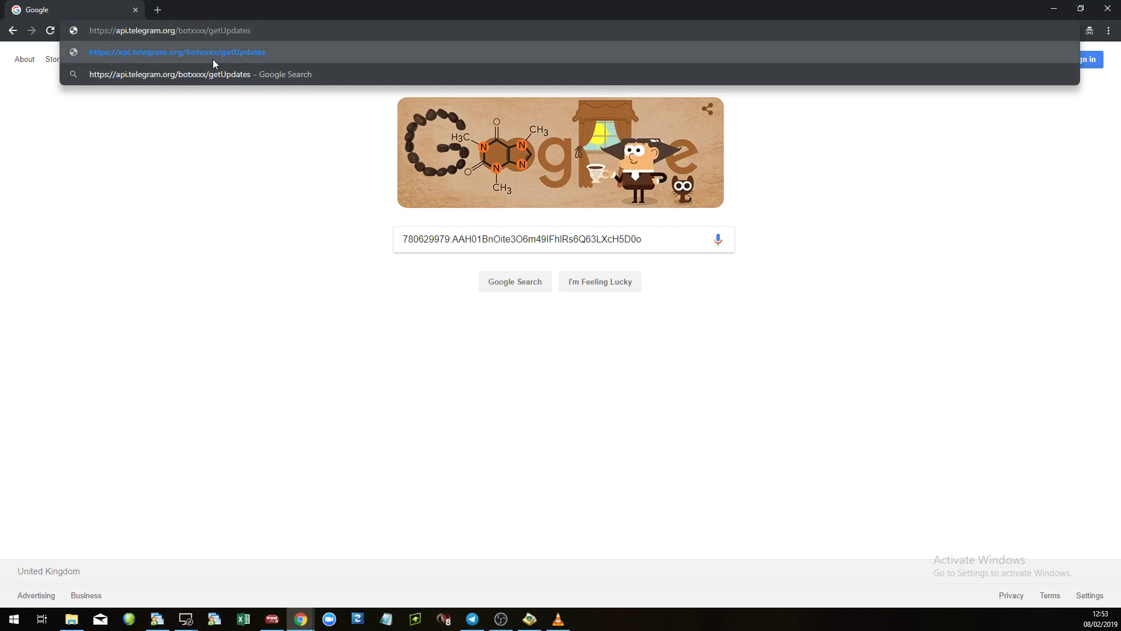
pyautogui.press('Delete')
pyautogui.press('Delete')
pyautogui.press('Delete')
pyautogui.press('Delete')
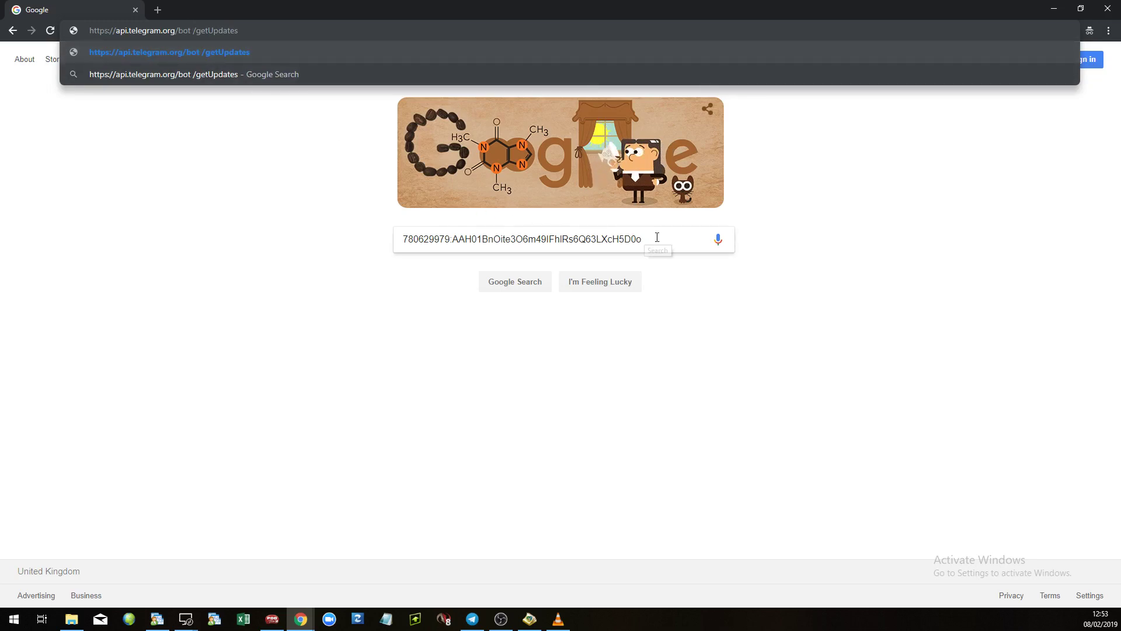
# Move the bot token from the search box into the address right after 'bot'.
pyautogui.moveTo(656, 239); pyautogui.dragTo(371, 242)
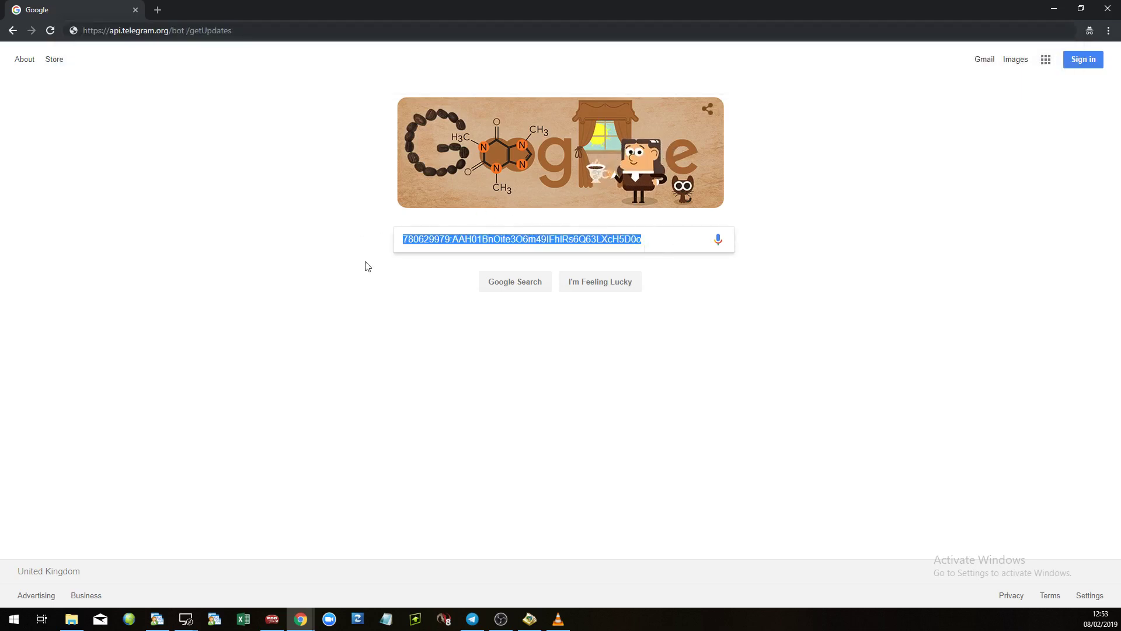
pyautogui.rightClick(441, 246)
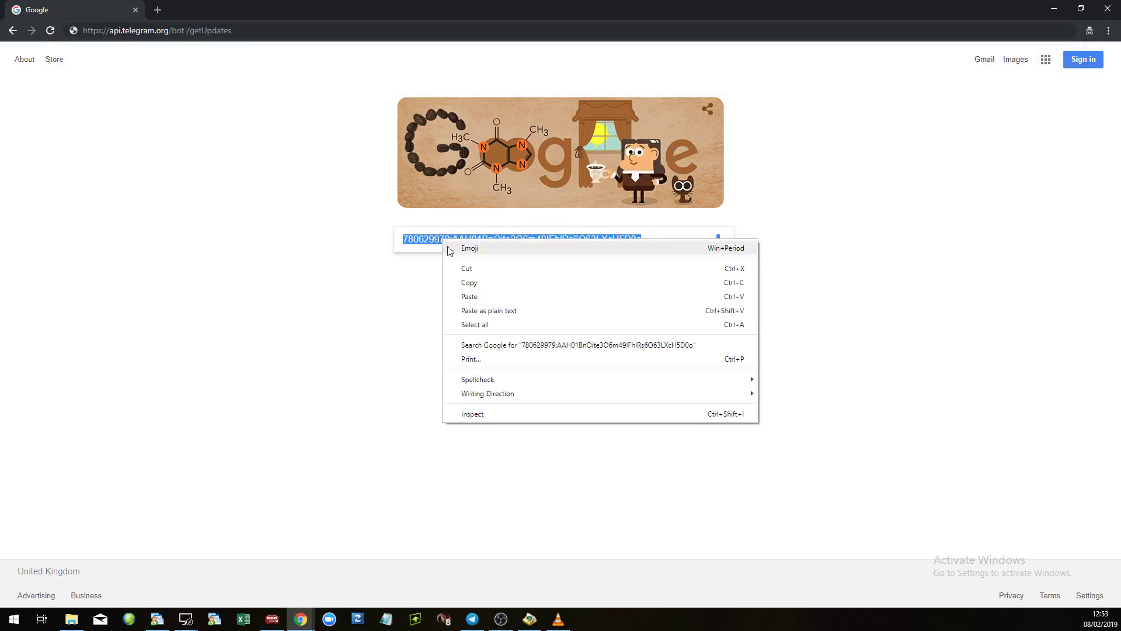
pyautogui.click(464, 276)
pyautogui.doubleClick(188, 30)
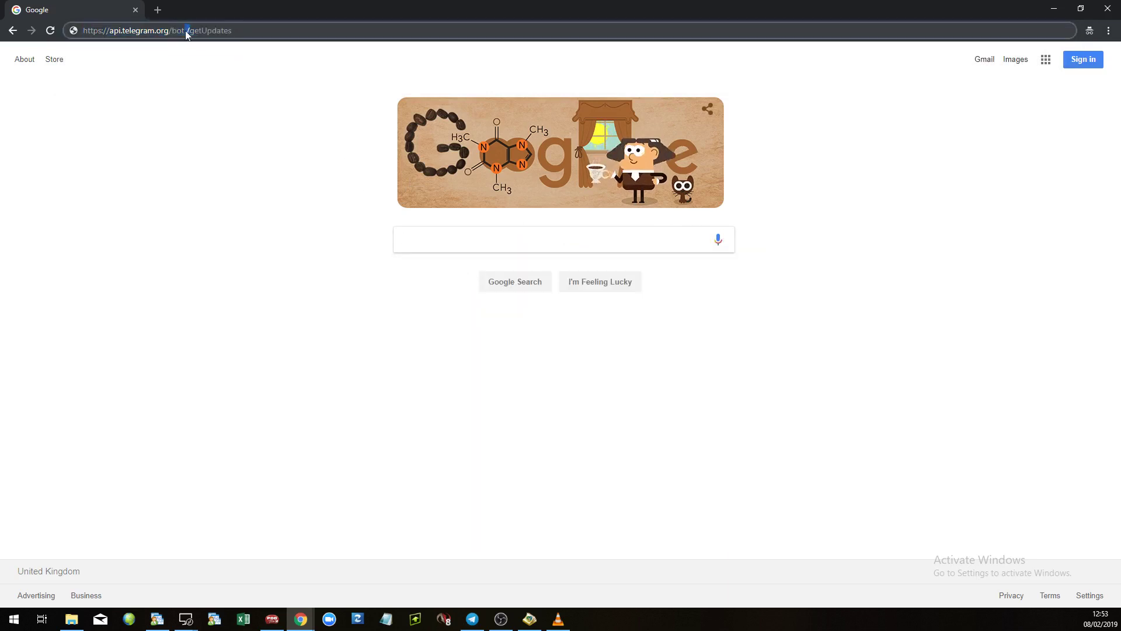
pyautogui.press('BackSpace')
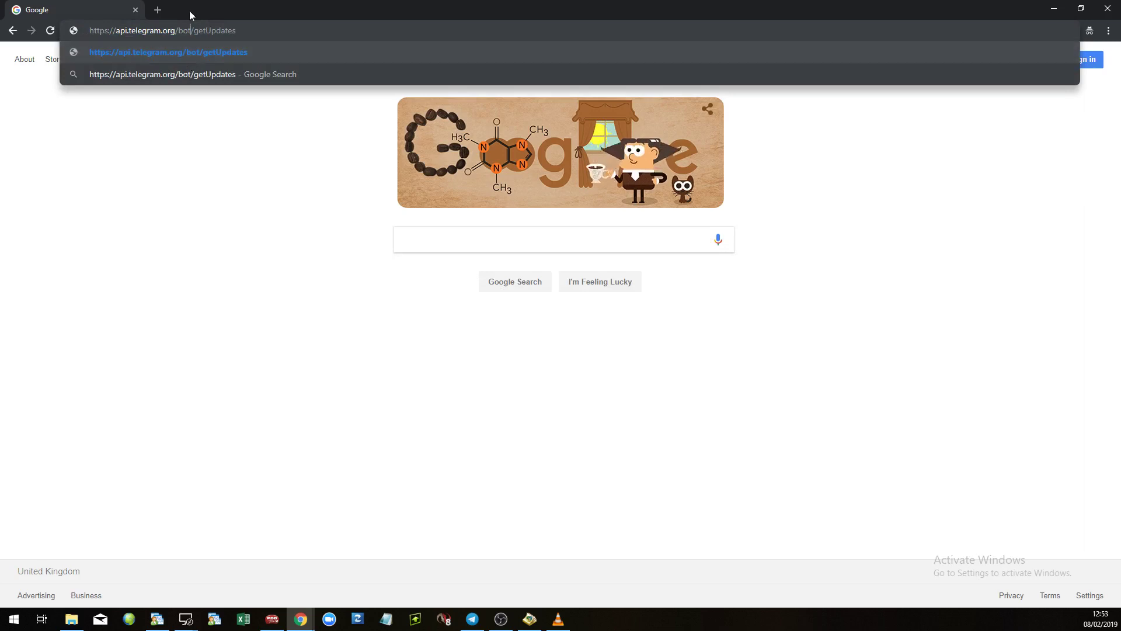
pyautogui.rightClick(190, 30)
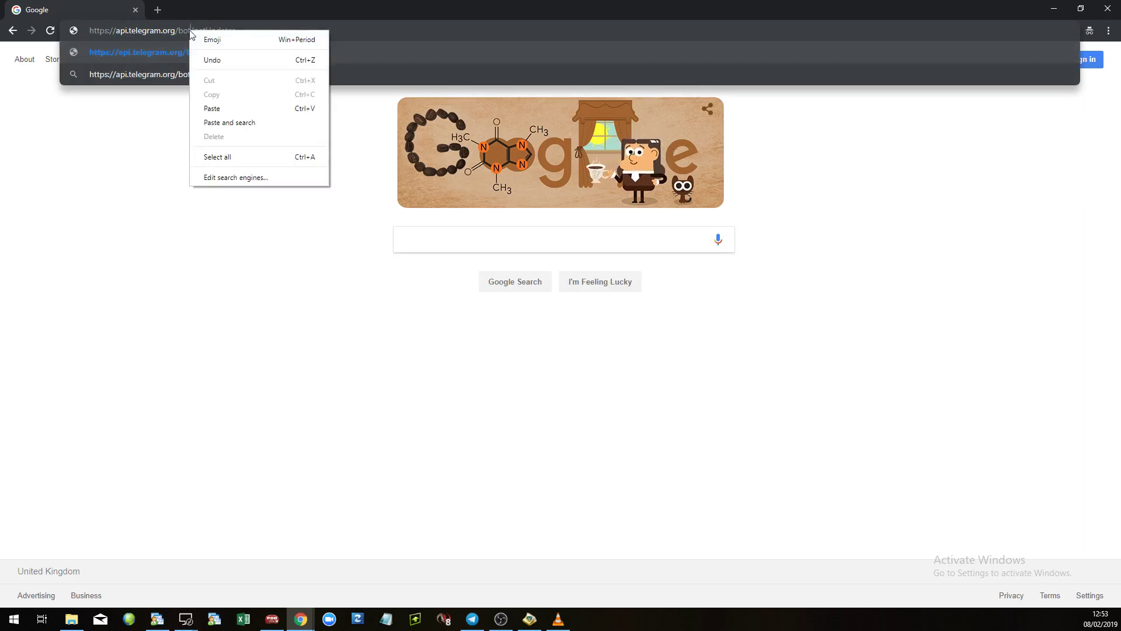
pyautogui.click(232, 108)
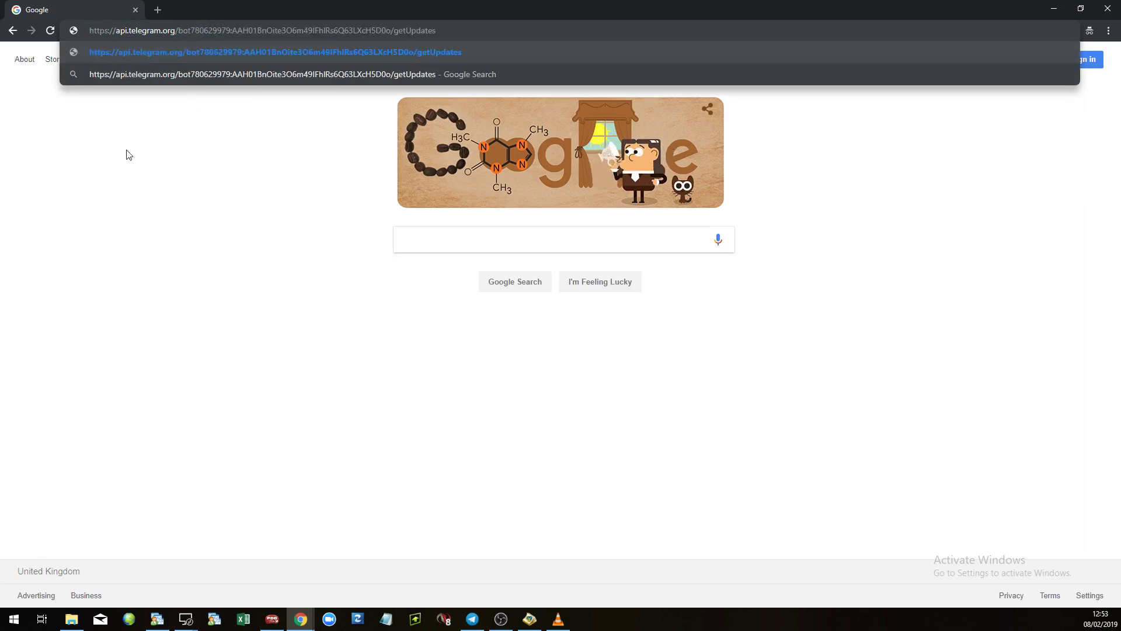
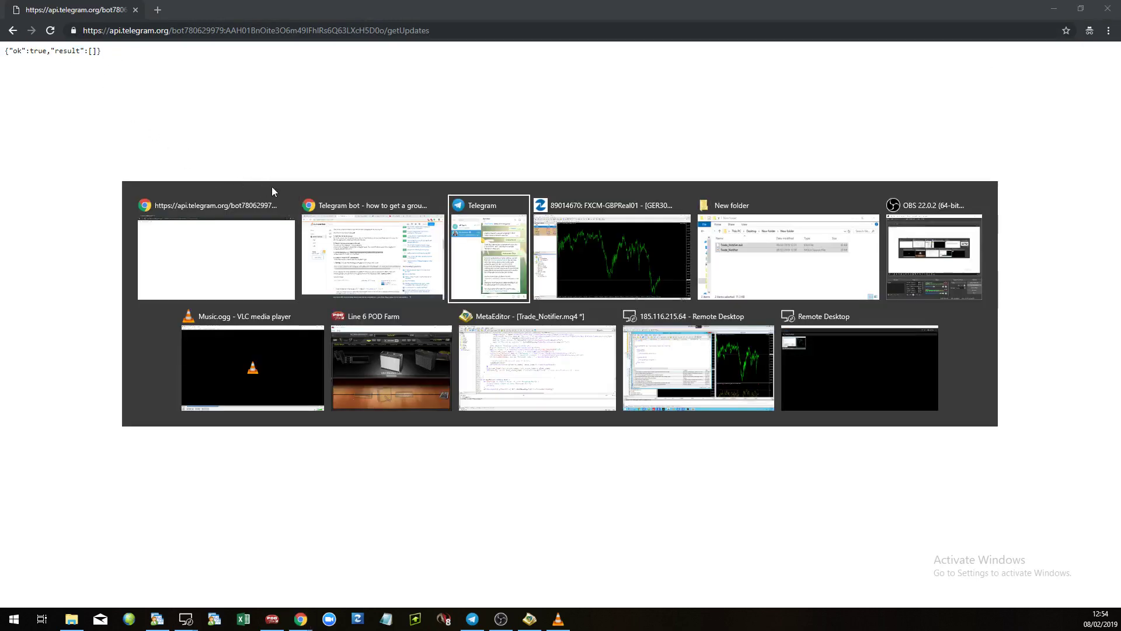
# Post the test message 'sdfsadgasg' in the Signals channel.
pyautogui.click(448, 139)
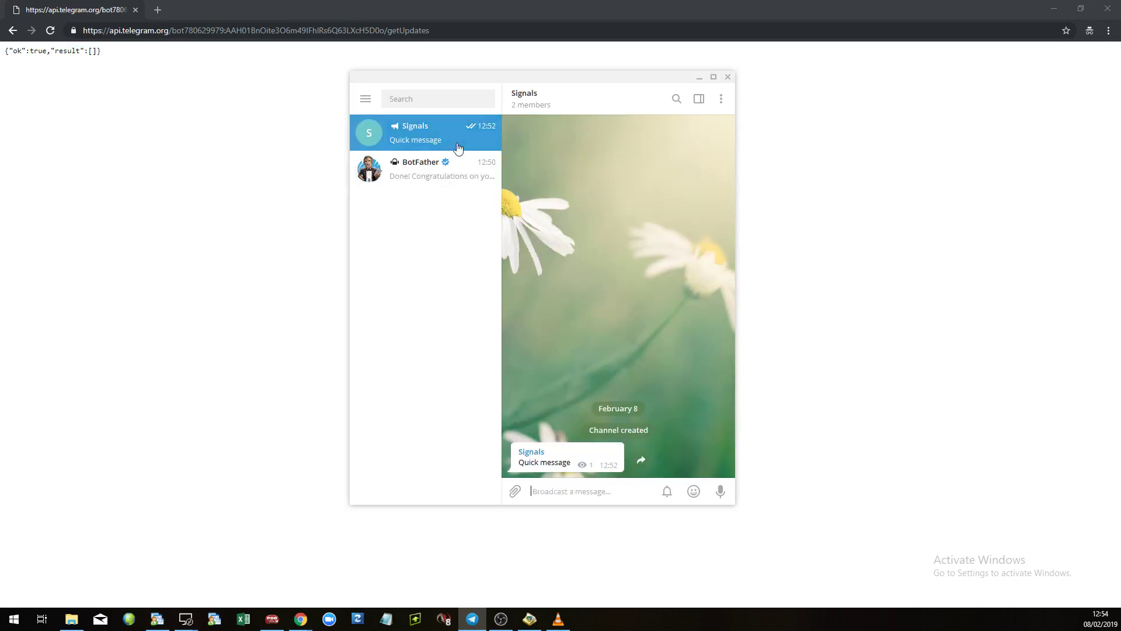
pyautogui.write('sdfsadgasg')
pyautogui.press('Return')
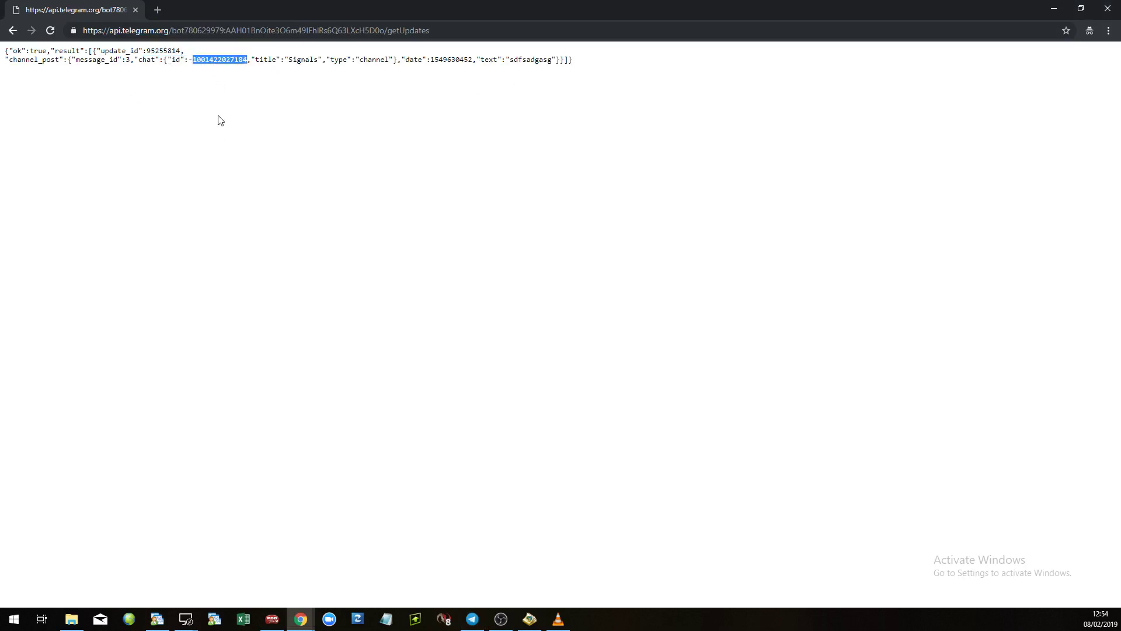
# Copy the Signals channel's chat id, including its minus sign, from the getUpdates response.
pyautogui.click(190, 60)
pyautogui.moveTo(193, 60); pyautogui.dragTo(245, 59)
pyautogui.rightClick(211, 61)
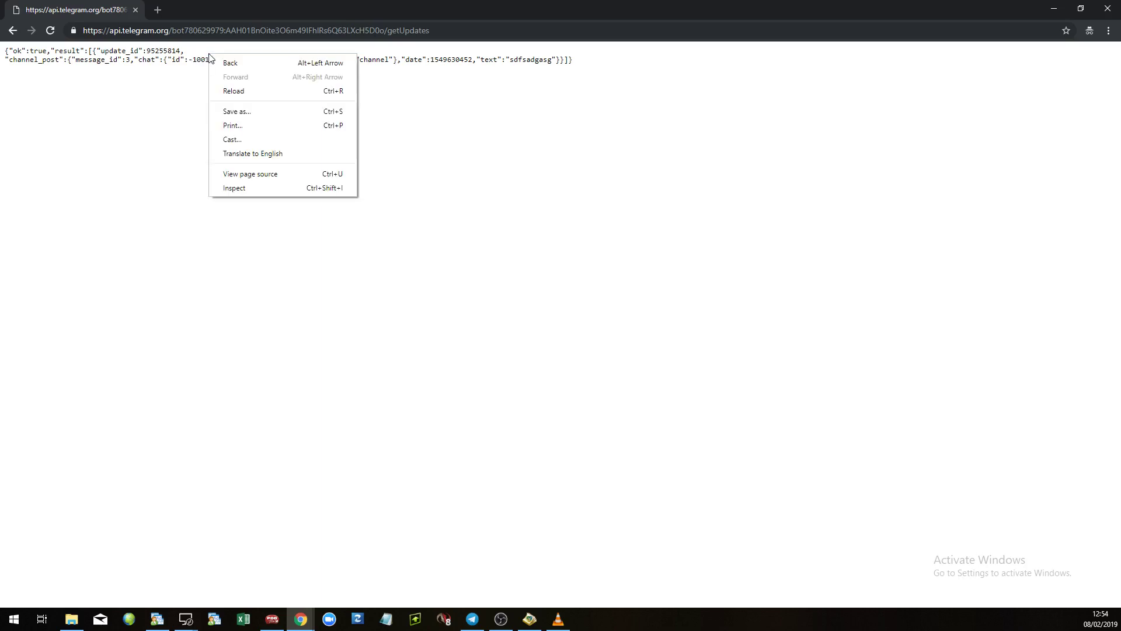
pyautogui.click(190, 60)
pyautogui.moveTo(190, 60); pyautogui.dragTo(244, 61)
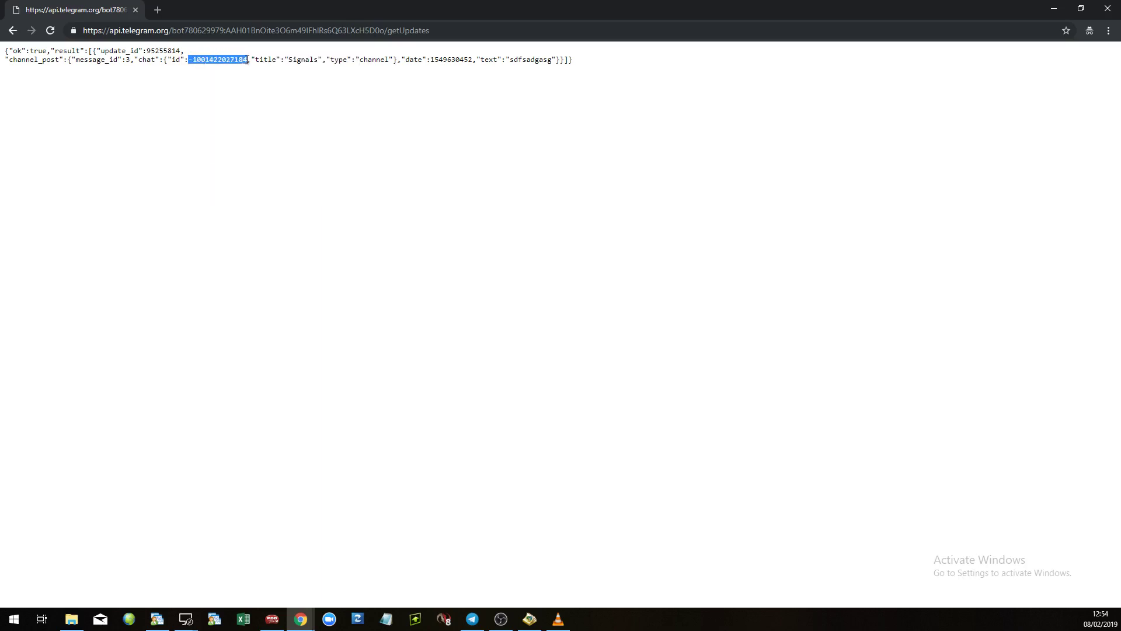
pyautogui.rightClick(247, 60)
pyautogui.click(262, 71)
pyautogui.click(249, 168)
# Paste the copied channel id into Trade_Notifier's Telegram Chat ID input and apply with OK.
pyautogui.click(156, 619)
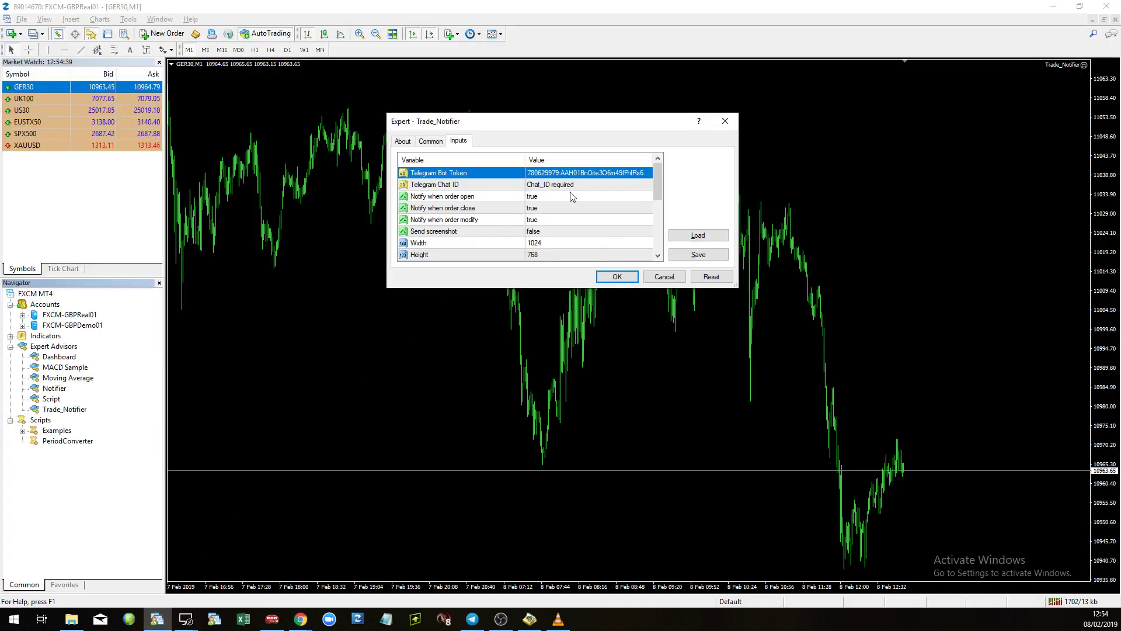
pyautogui.click(578, 186)
pyautogui.click(590, 185)
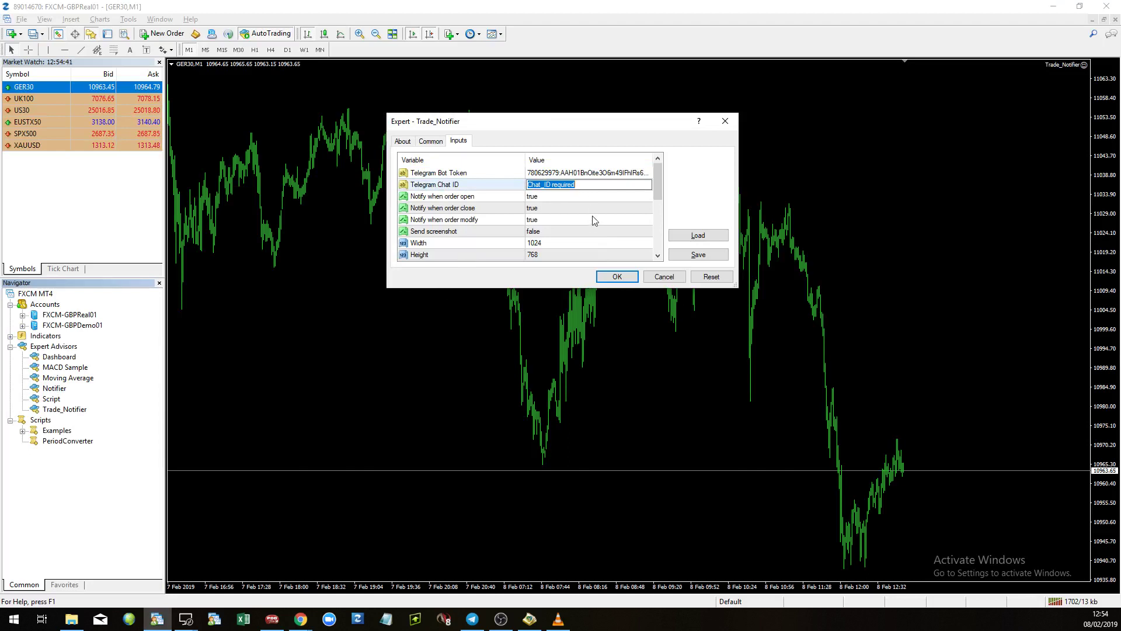
pyautogui.rightClick(598, 184)
pyautogui.click(639, 218)
pyautogui.click(625, 278)
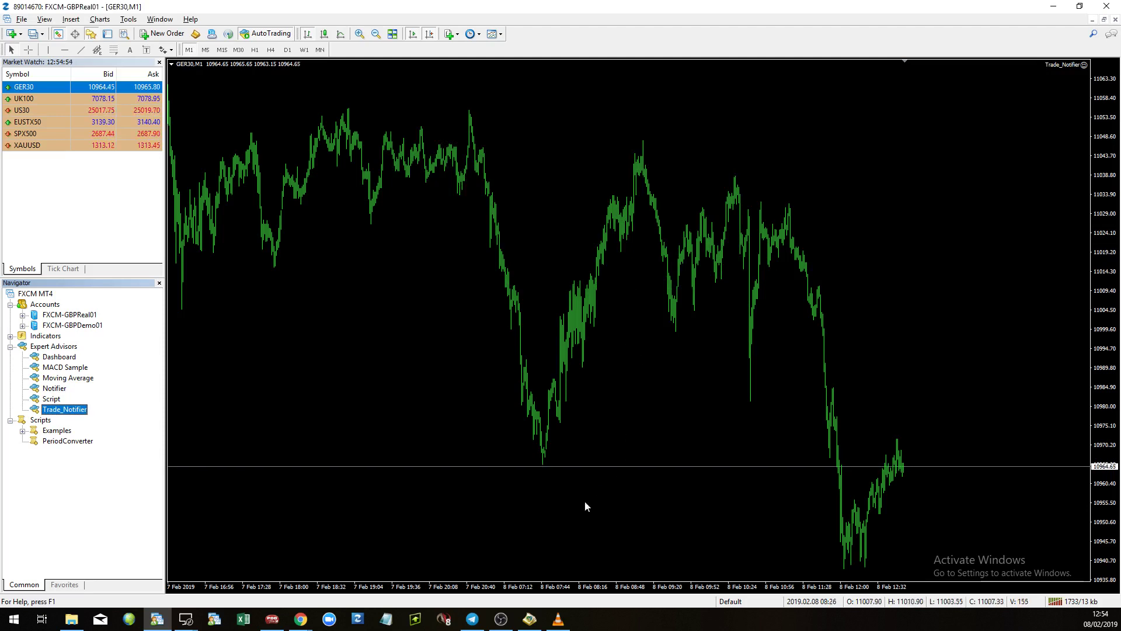
# Delete both test messages from the Signals channel and bring the GER30 chart back to front.
pyautogui.click(476, 618)
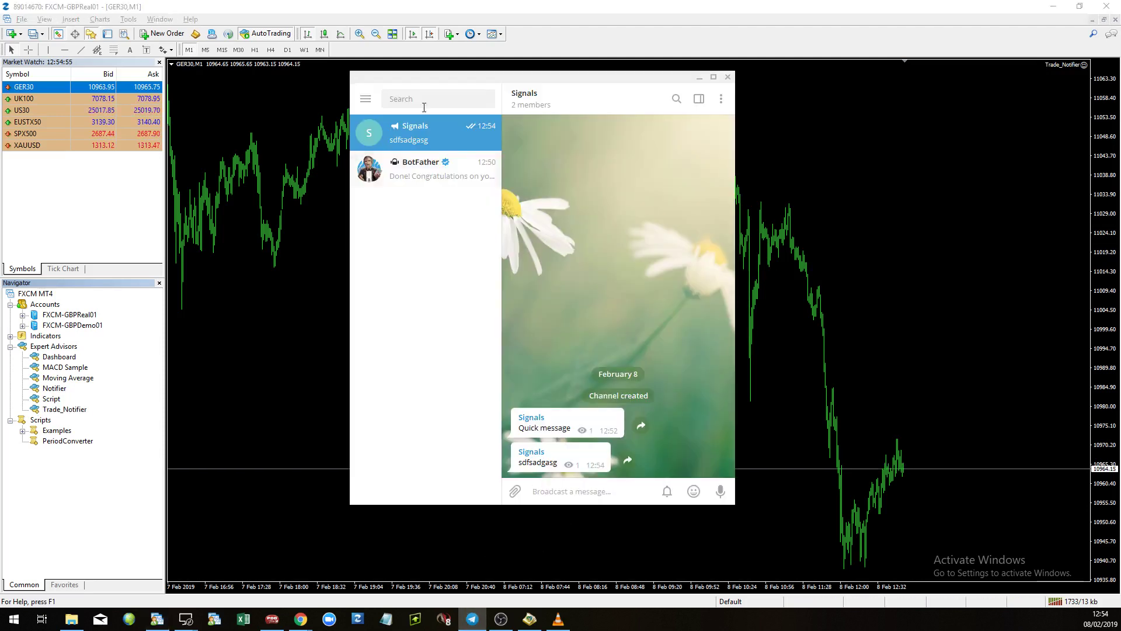
pyautogui.moveTo(601, 470); pyautogui.dragTo(536, 432)
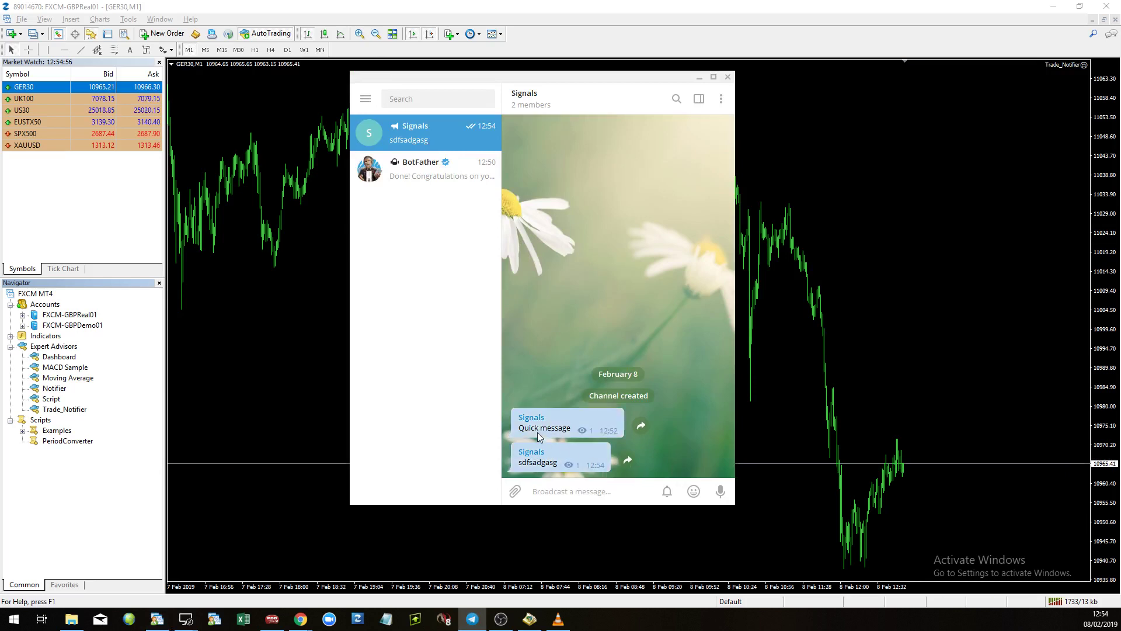
pyautogui.rightClick(547, 433)
pyautogui.click(583, 482)
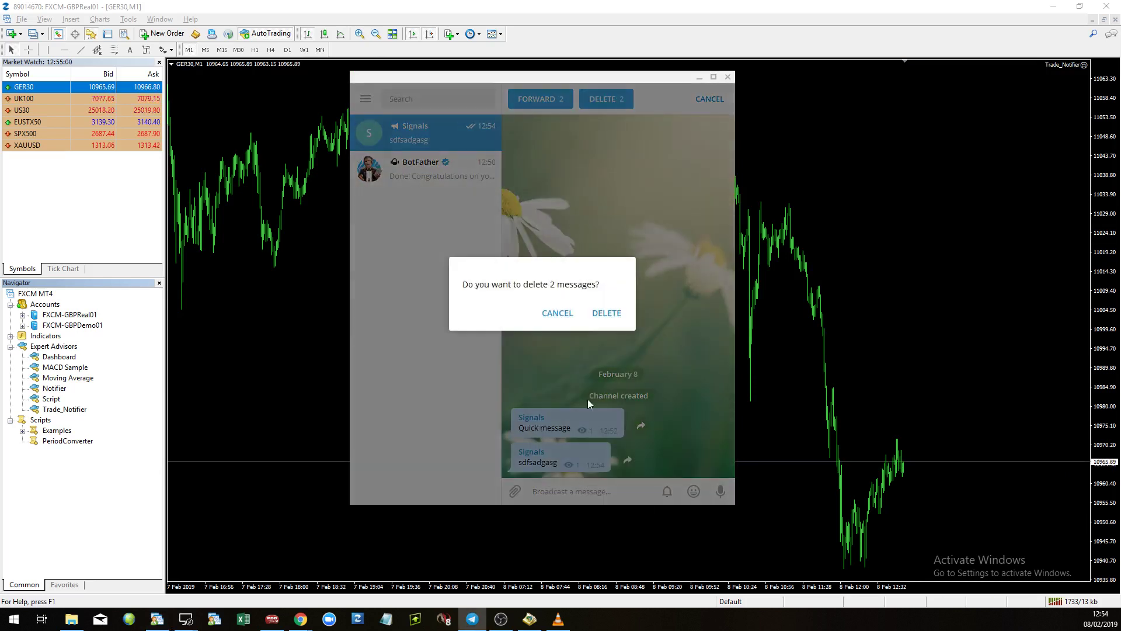
pyautogui.click(607, 313)
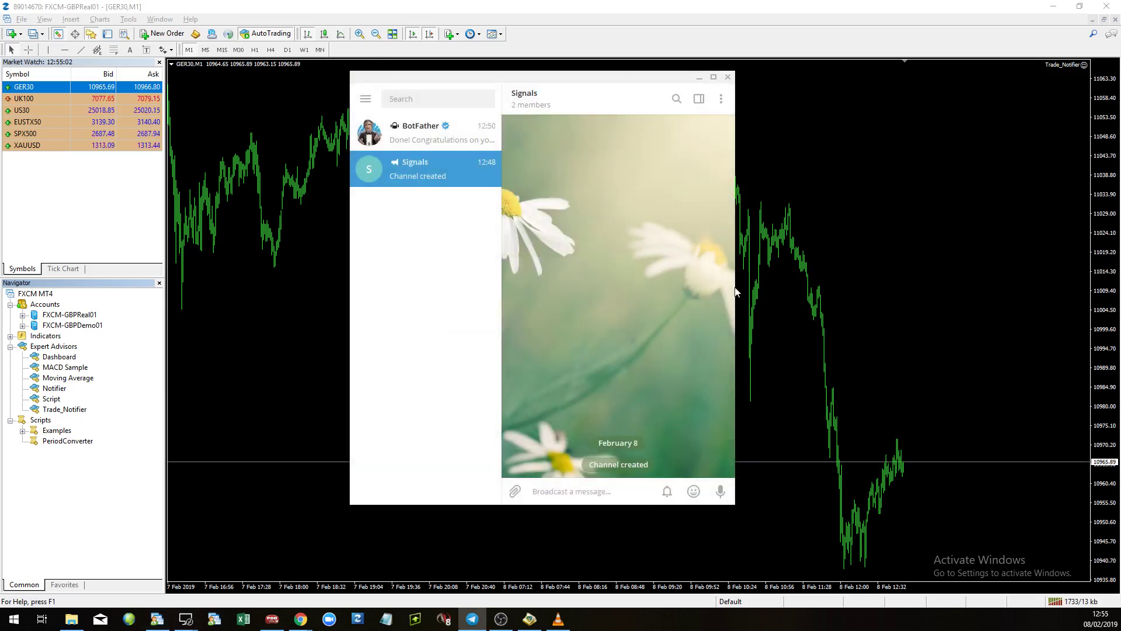
pyautogui.click(858, 225)
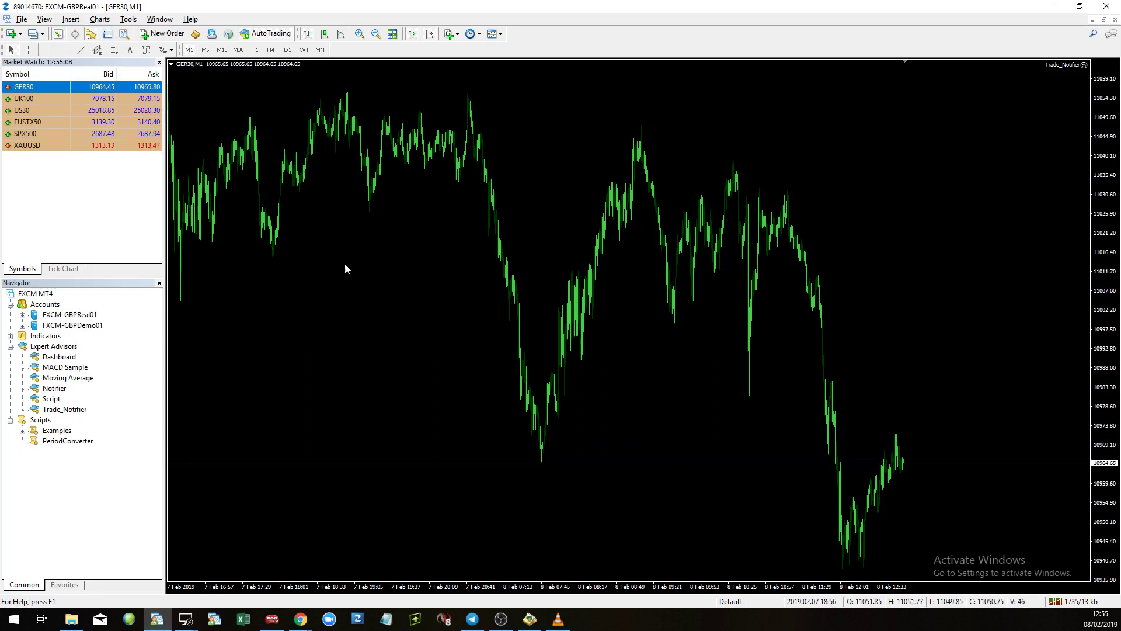
# Start a new GER30 order set to Pending Order with type Buy Limit.
pyautogui.press('F9')
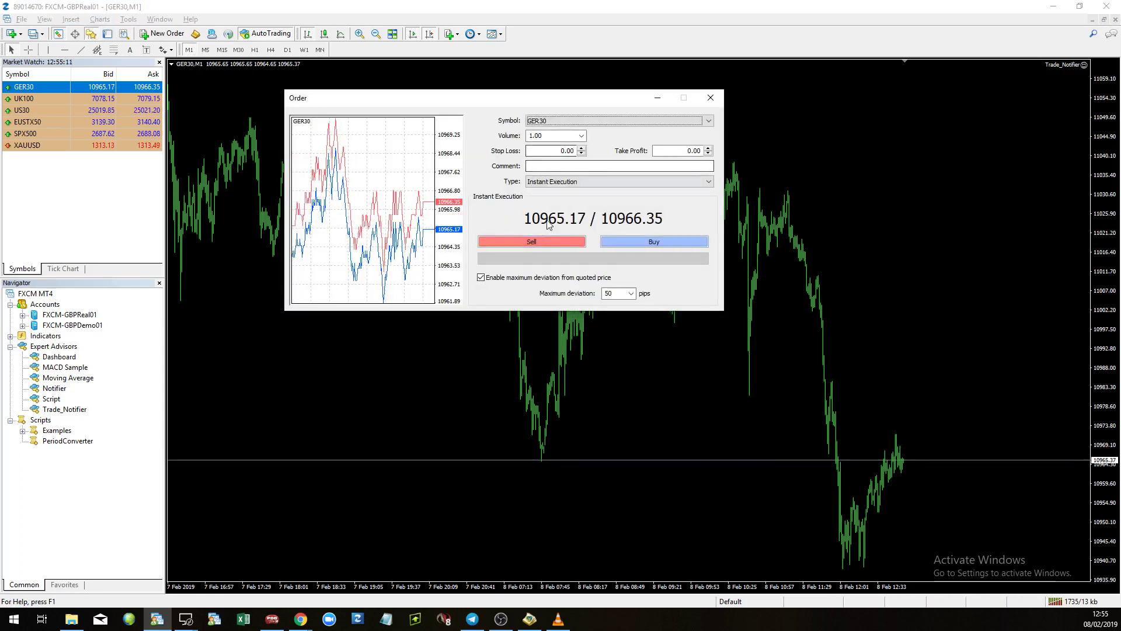
pyautogui.click(537, 186)
pyautogui.click(546, 201)
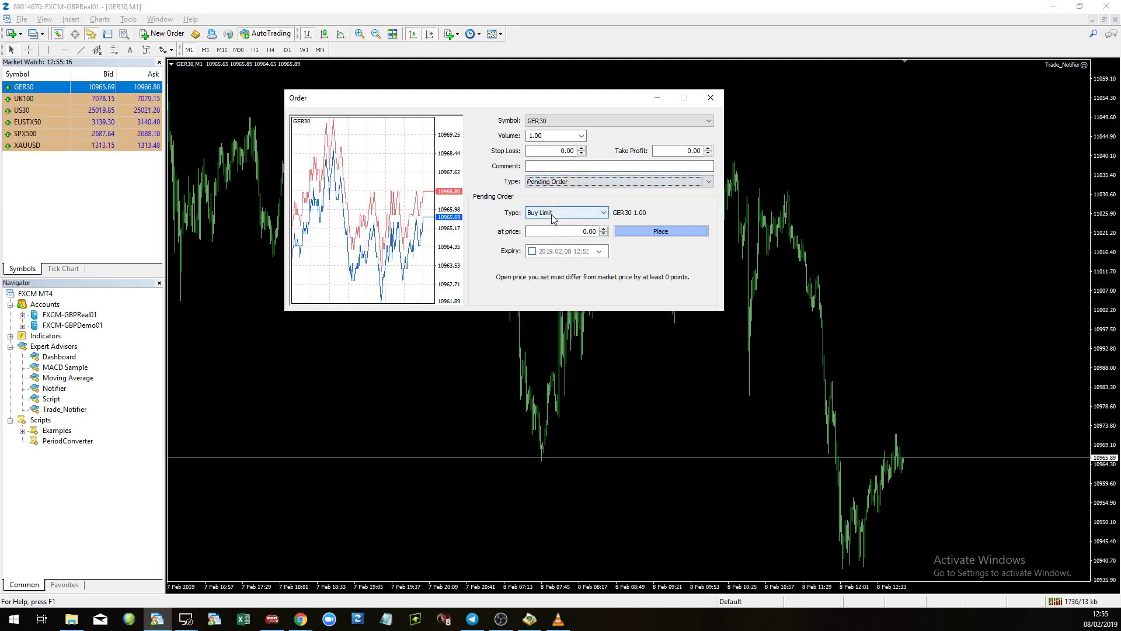
pyautogui.click(581, 231)
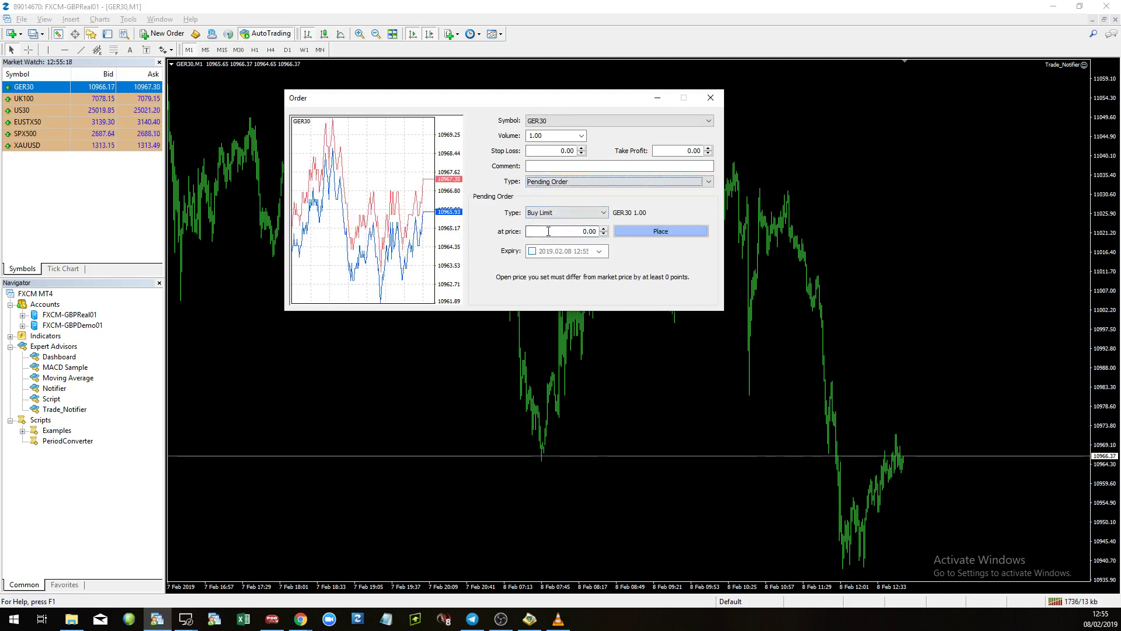
pyautogui.click(563, 213)
pyautogui.click(564, 212)
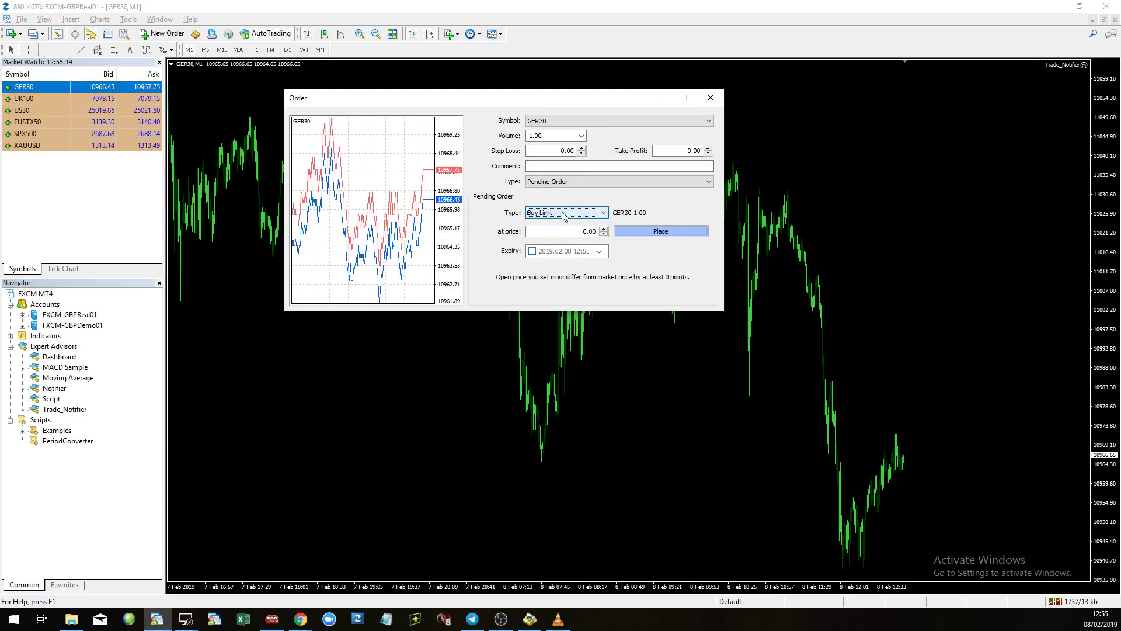
pyautogui.click(564, 183)
pyautogui.click(564, 193)
pyautogui.click(564, 213)
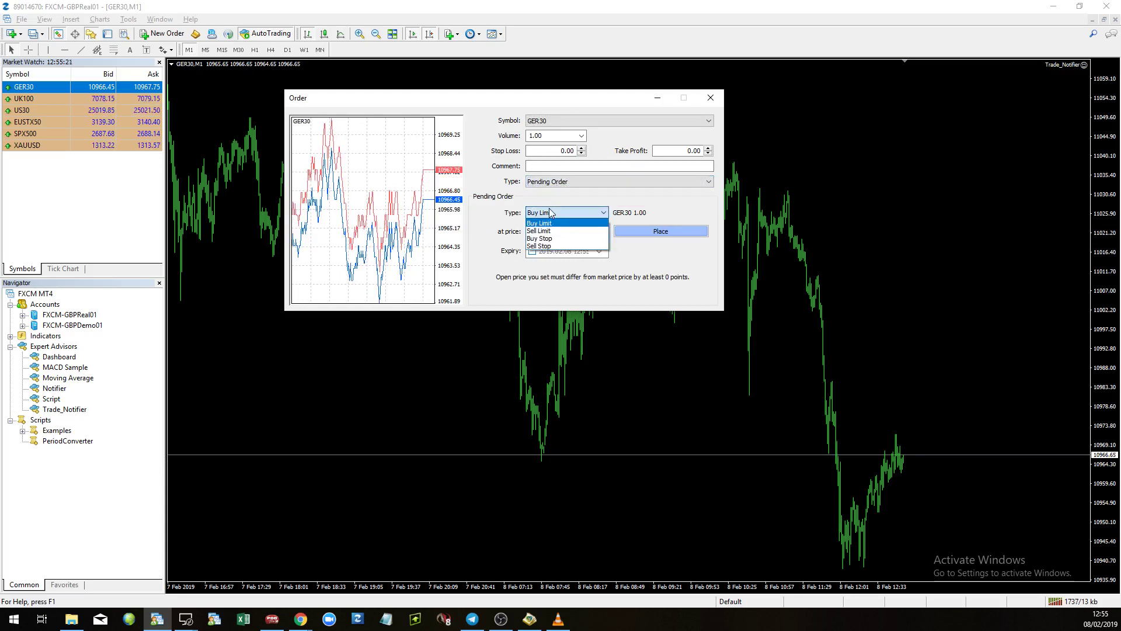
pyautogui.click(564, 212)
pyautogui.click(563, 235)
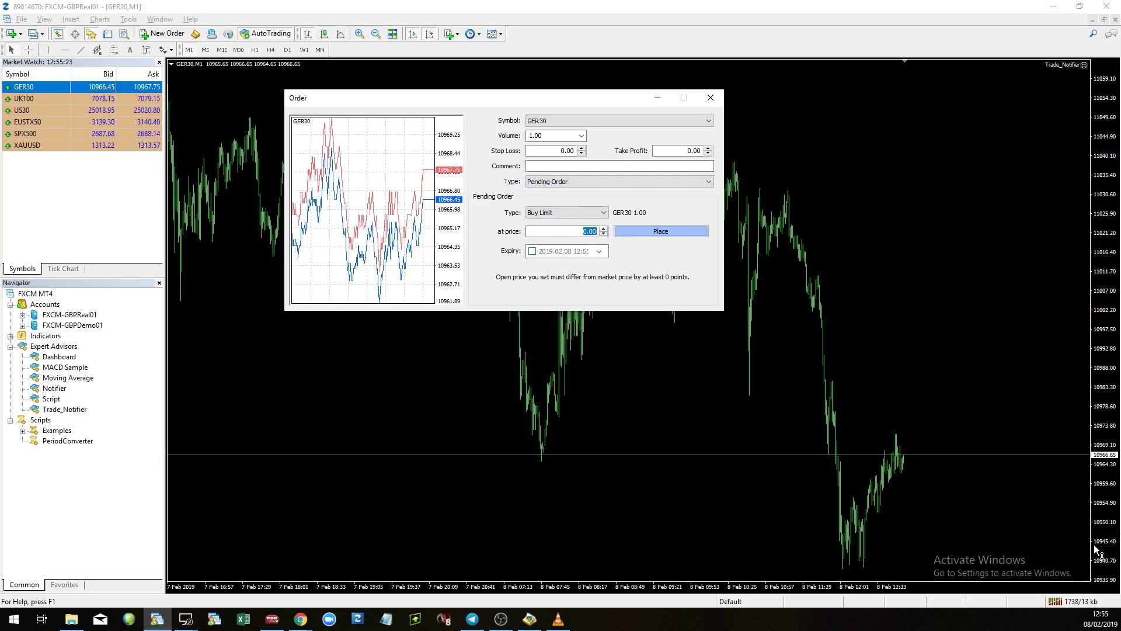
# Enter price 10950, stop loss 10900 and take profit 11200, then place the order.
pyautogui.write('10950')
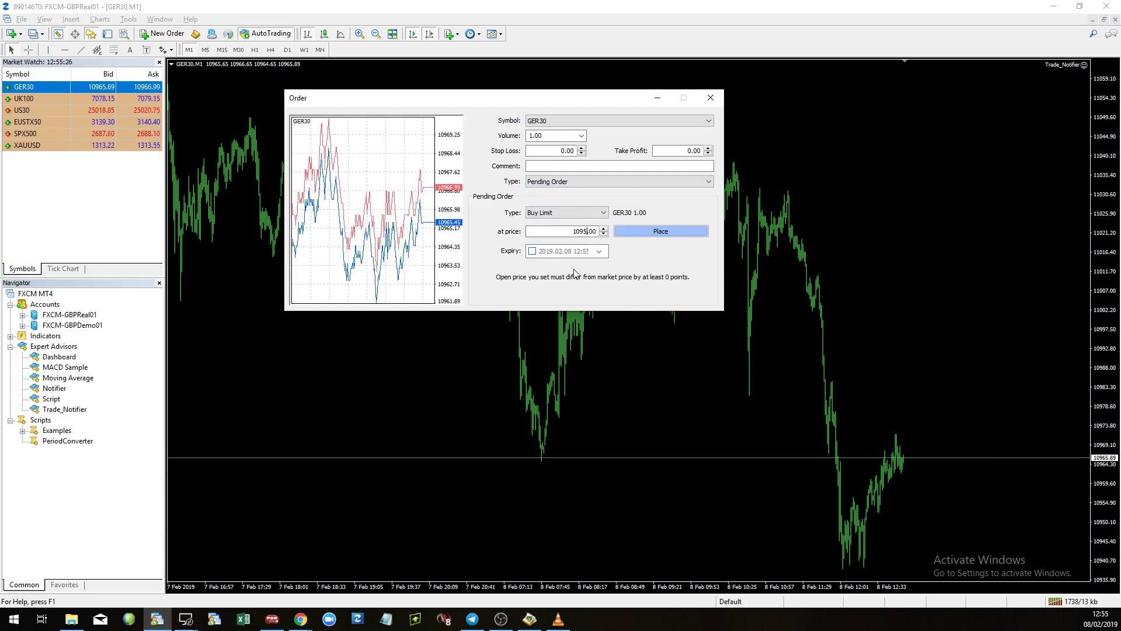
pyautogui.hotkey('shift', 'Tab')
pyautogui.hotkey('shift', 'Tab')
pyautogui.hotkey('shift', 'Tab')
pyautogui.hotkey('shift', 'Tab')
pyautogui.hotkey('shift', 'Tab')
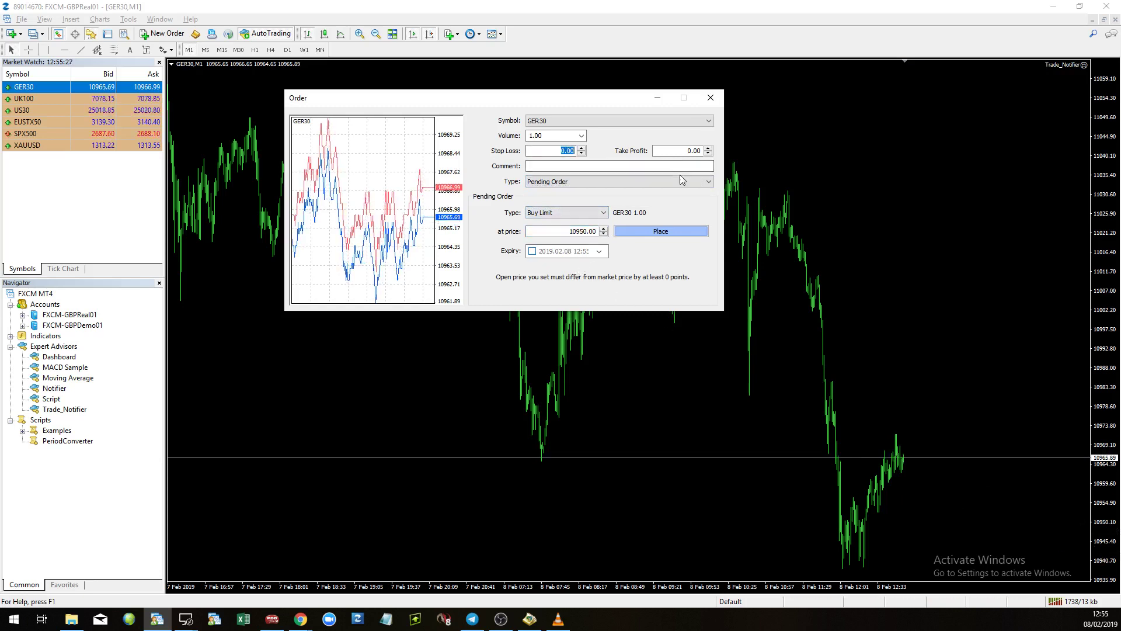
pyautogui.write('10900')
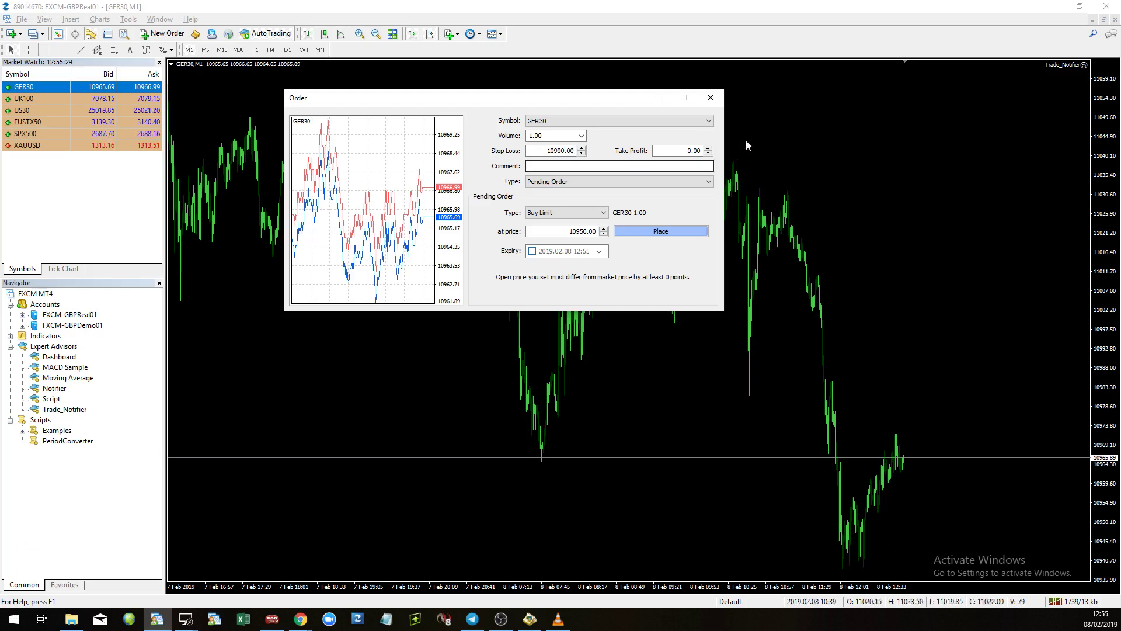
pyautogui.press('Tab')
pyautogui.write('1120')
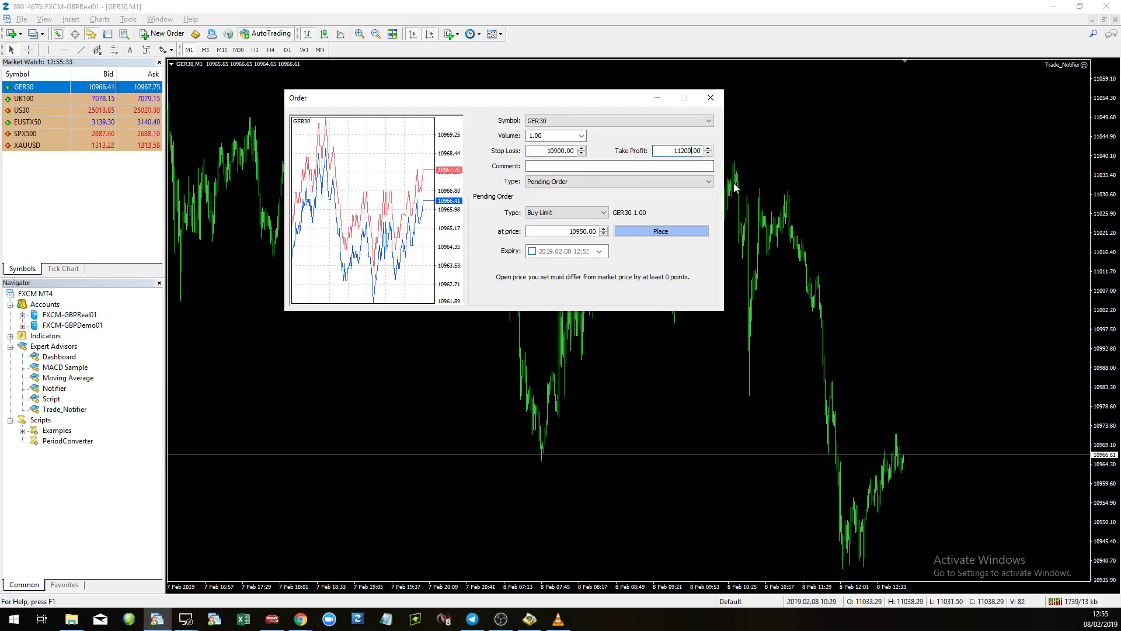
pyautogui.click(655, 233)
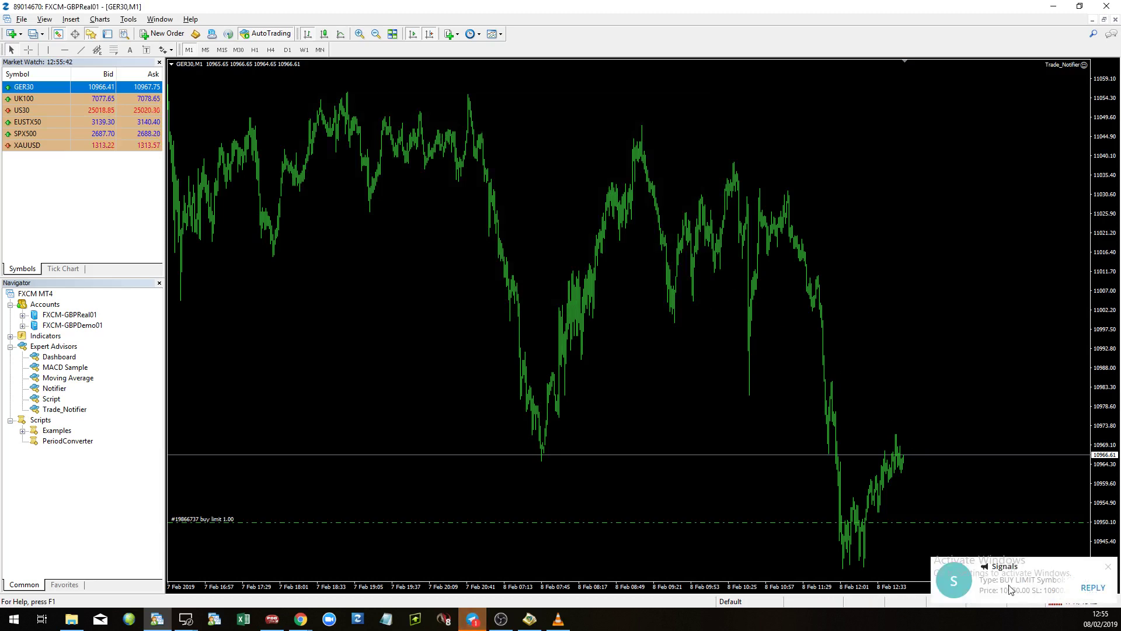
# Check the GER30 buy limit alert posted in the Signals channel.
pyautogui.click(1028, 579)
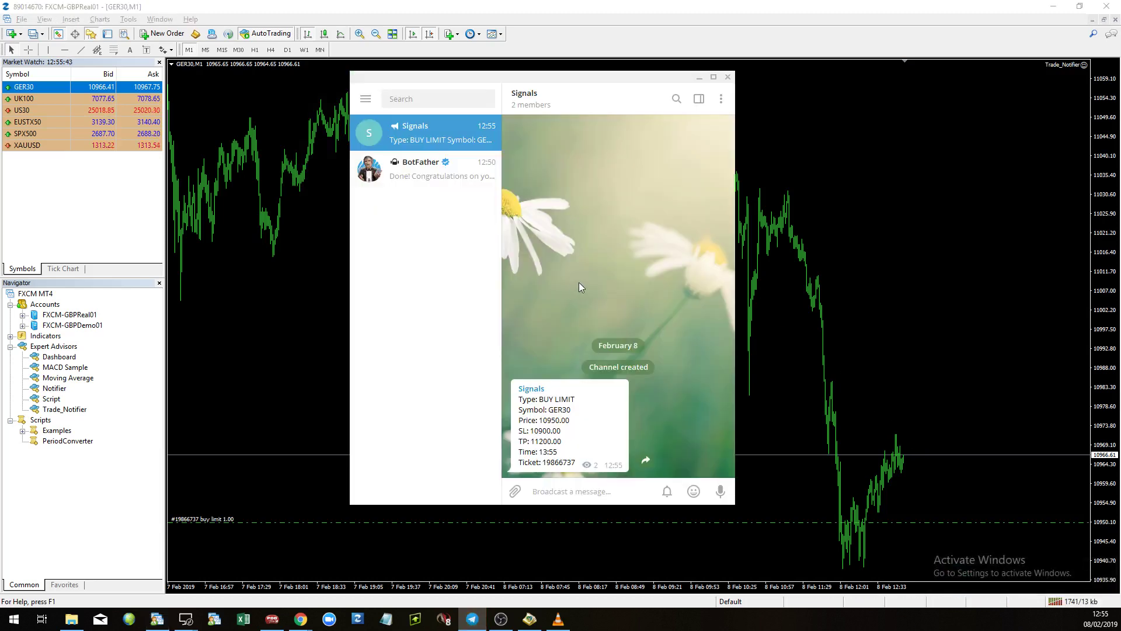
pyautogui.moveTo(591, 402); pyautogui.dragTo(532, 409)
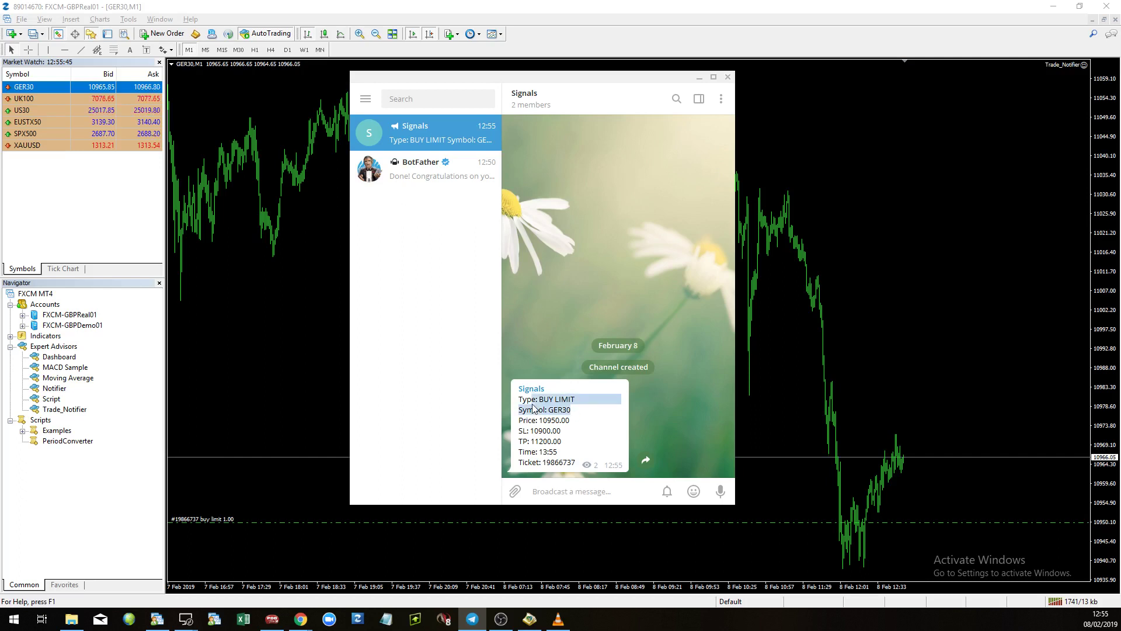
pyautogui.click(580, 428)
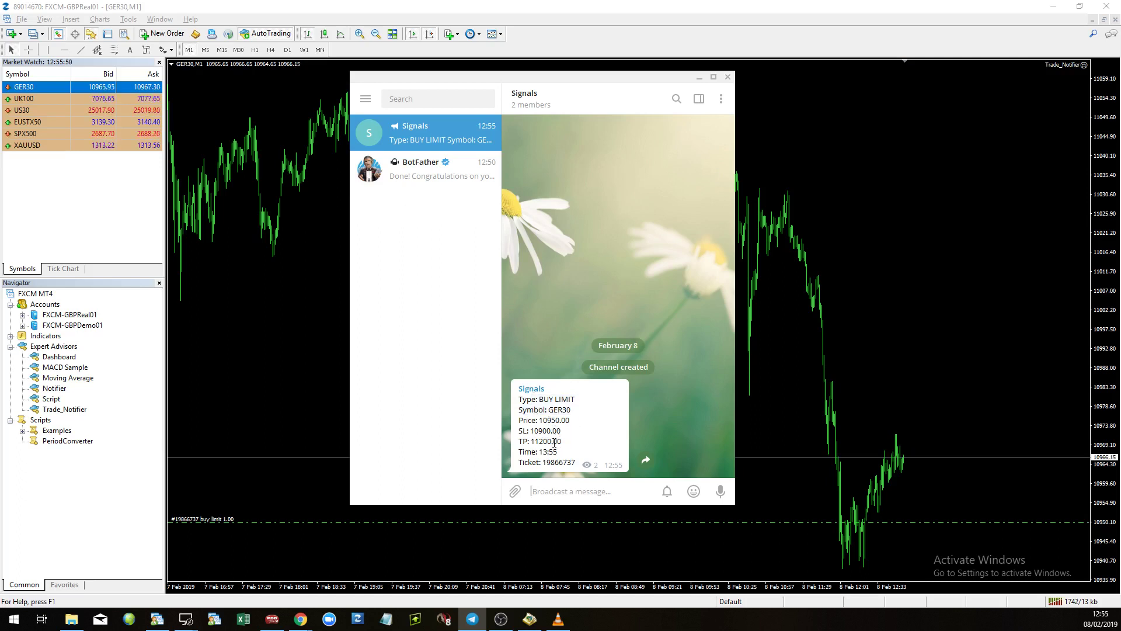
pyautogui.click(759, 92)
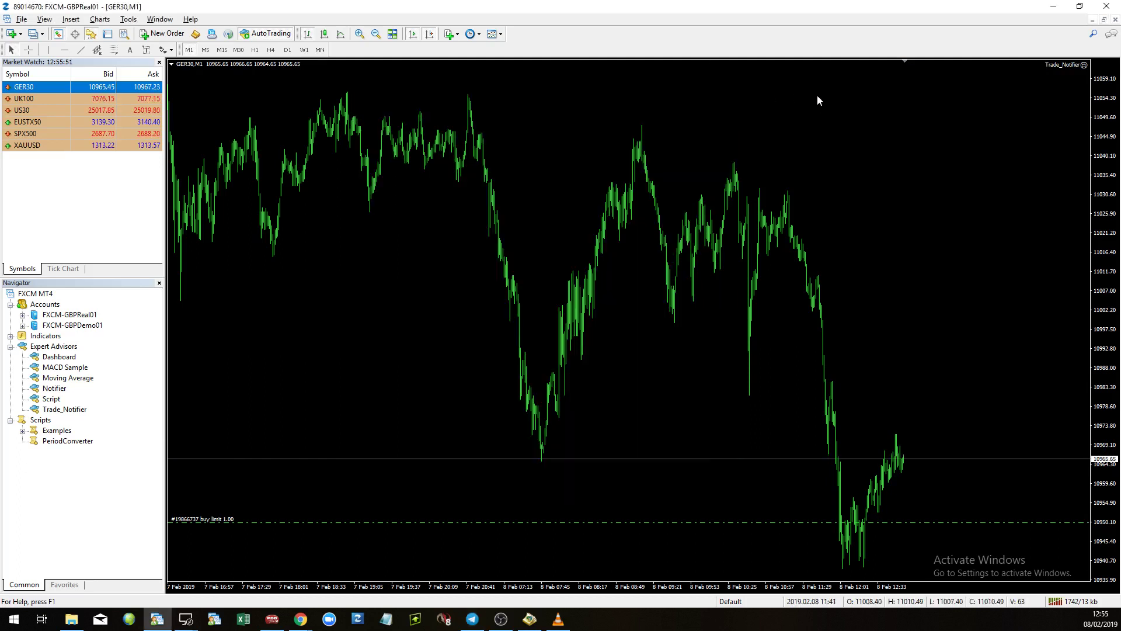
# Delete the GER30 Buy Limit order and view the 'Pending order closed!' alert in Signals.
pyautogui.rightClick(737, 522)
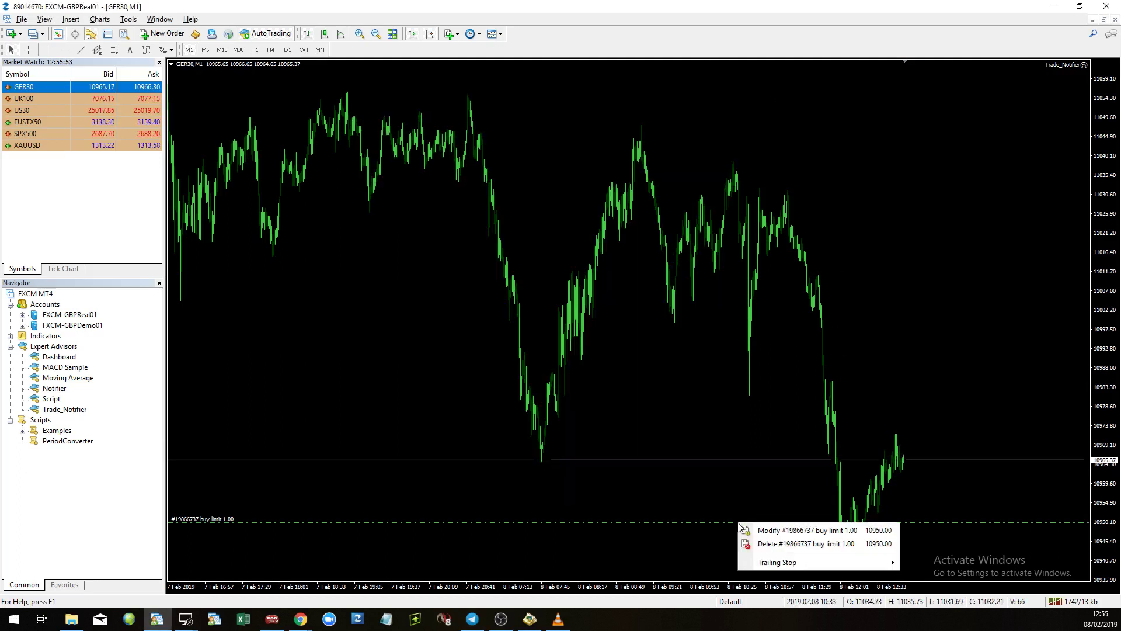
pyautogui.click(772, 543)
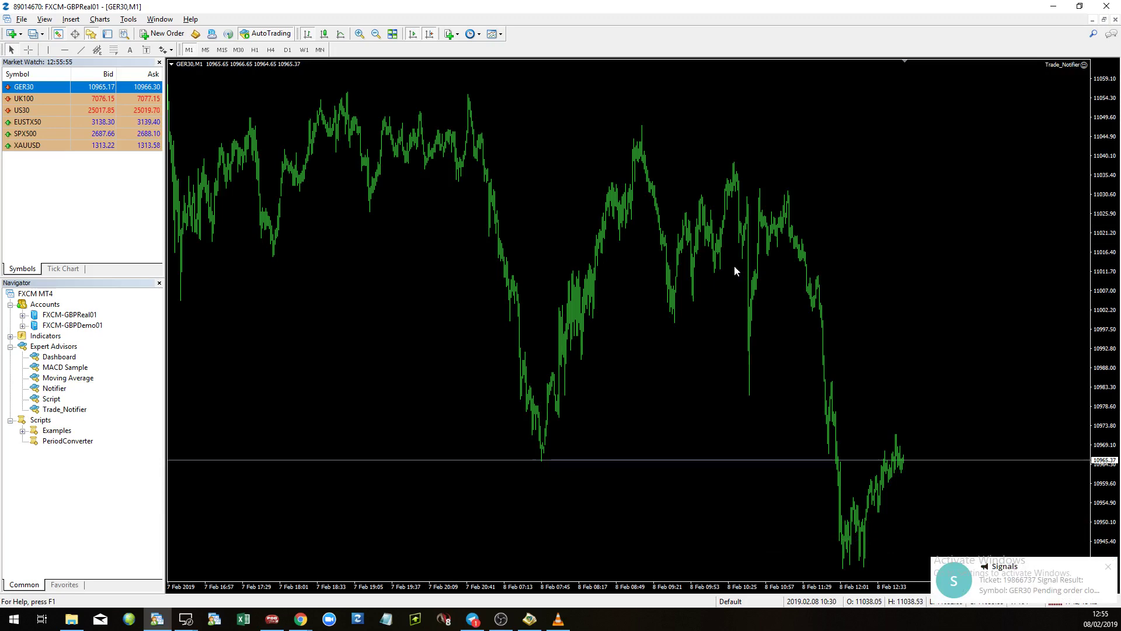
pyautogui.click(1018, 582)
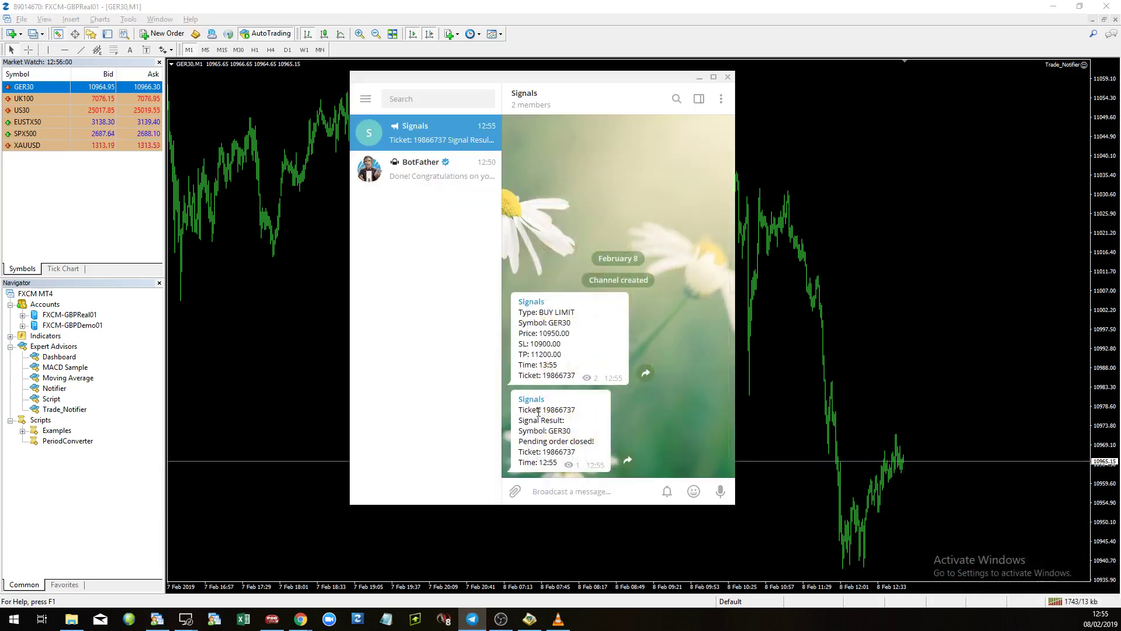
pyautogui.click(818, 270)
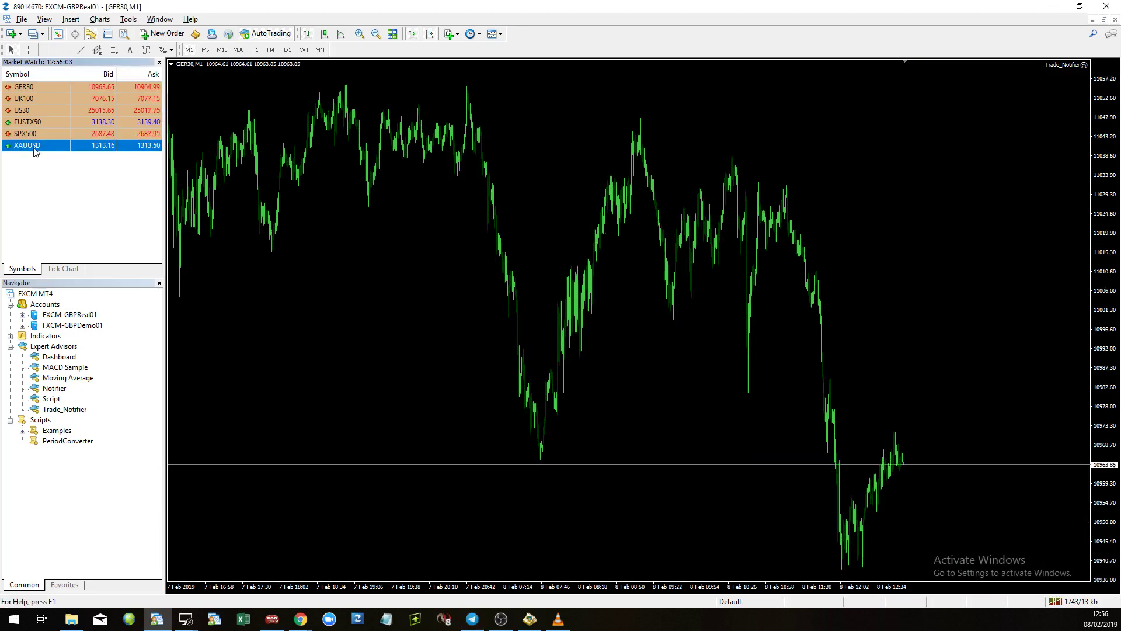
# Open an XAUUSD chart and start a Sell Limit pending order.
pyautogui.moveTo(448, 253); pyautogui.dragTo(449, 253)
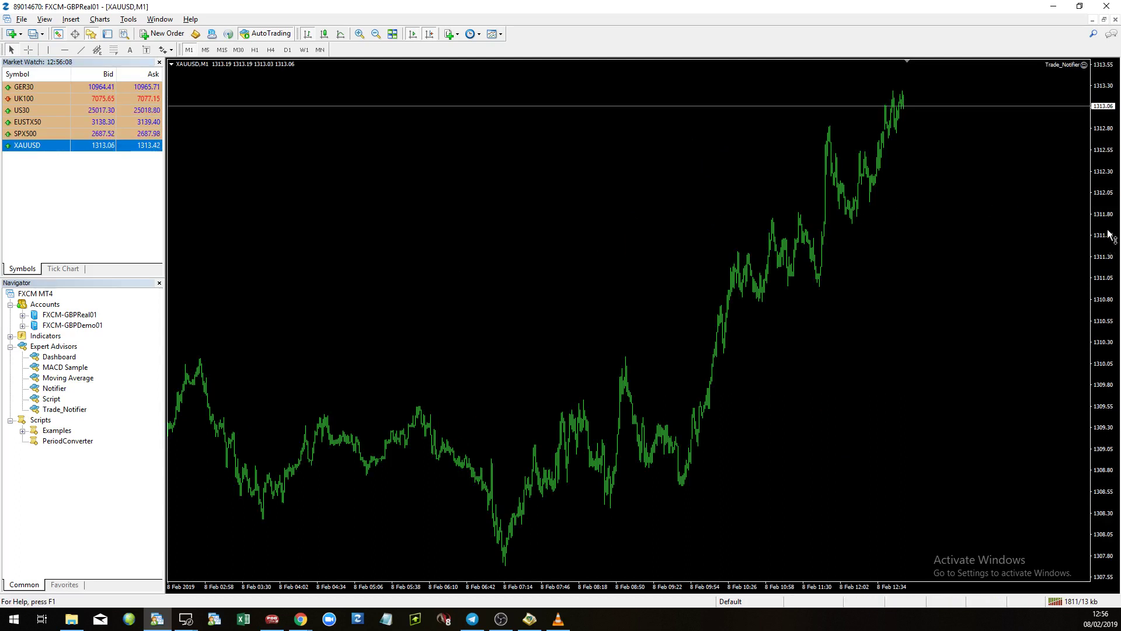
pyautogui.moveTo(1112, 236); pyautogui.dragTo(1108, 285)
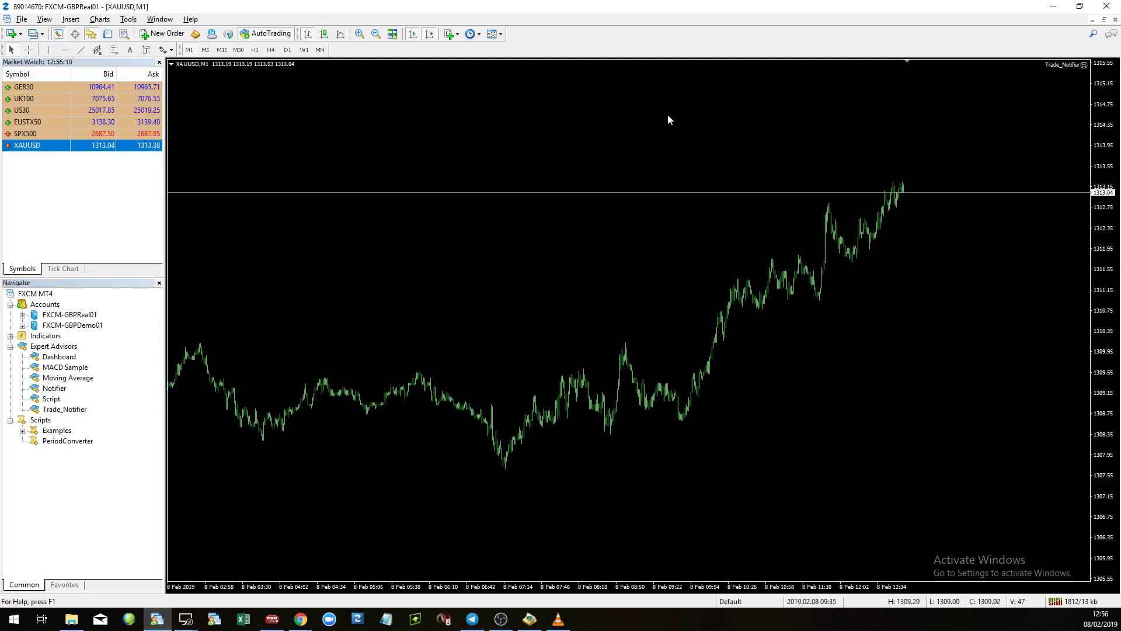
pyautogui.press('F9')
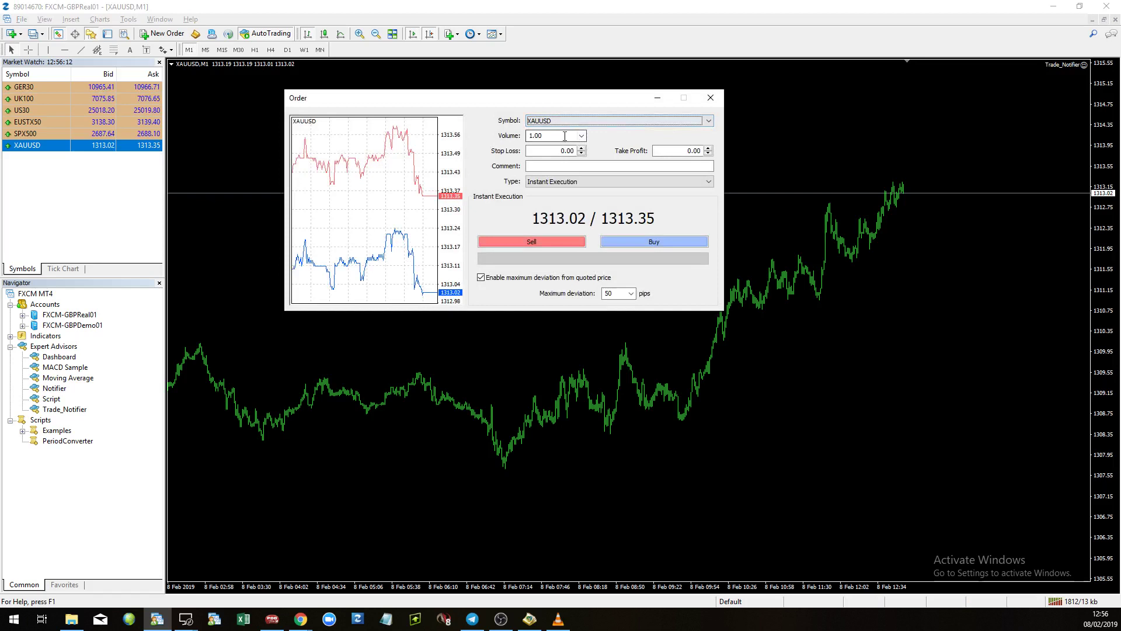
pyautogui.click(549, 185)
pyautogui.click(552, 198)
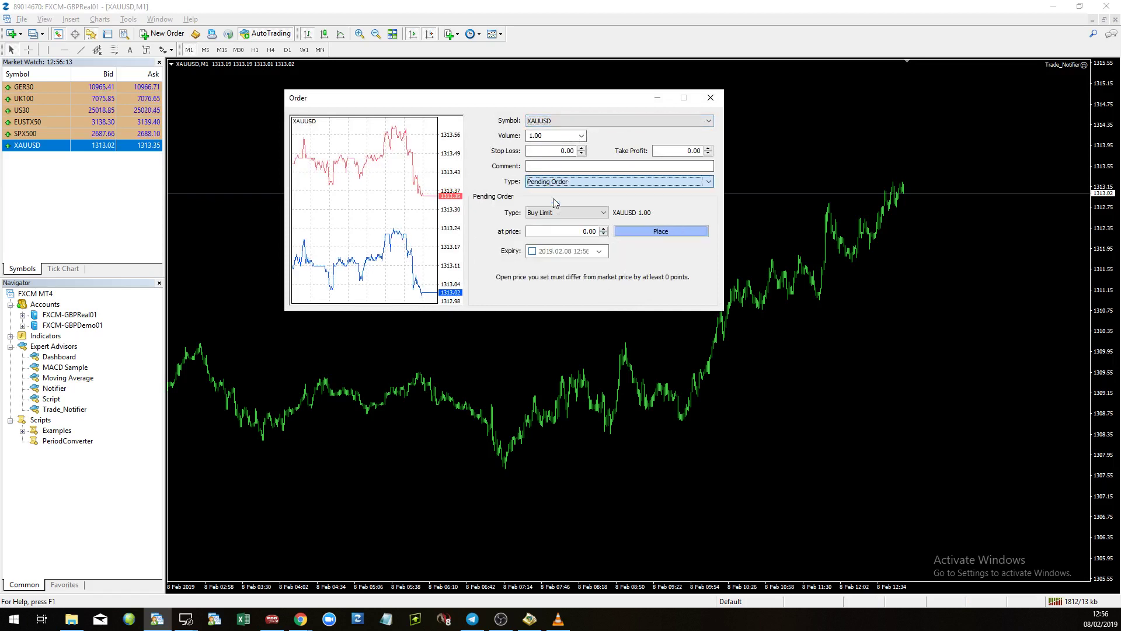
pyautogui.click(554, 212)
pyautogui.click(554, 230)
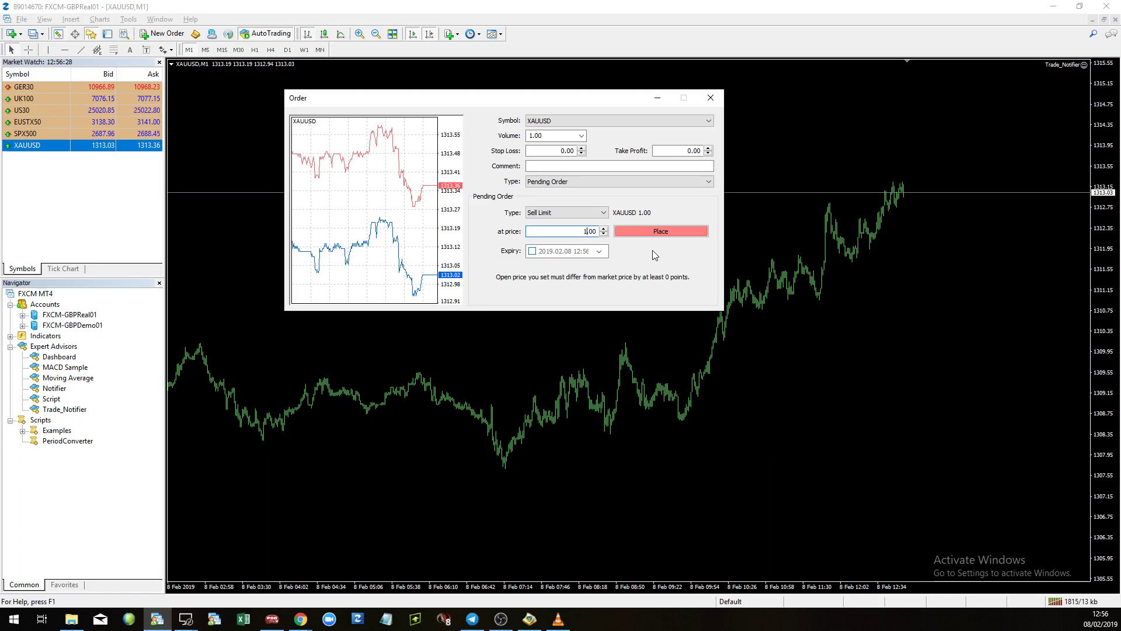
# Enter price 1320.00, stop loss 1325 and take profit 1295 for 1.00 lot, then place it.
pyautogui.write('131')
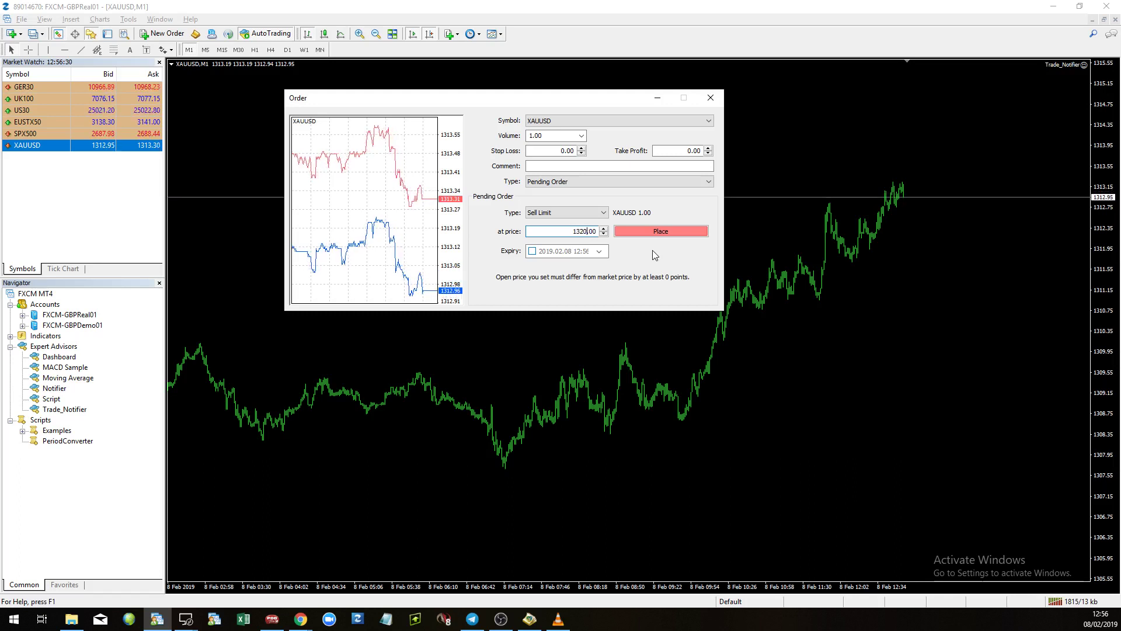
pyautogui.press('BackSpace')
pyautogui.write('20')
pyautogui.press('Tab')
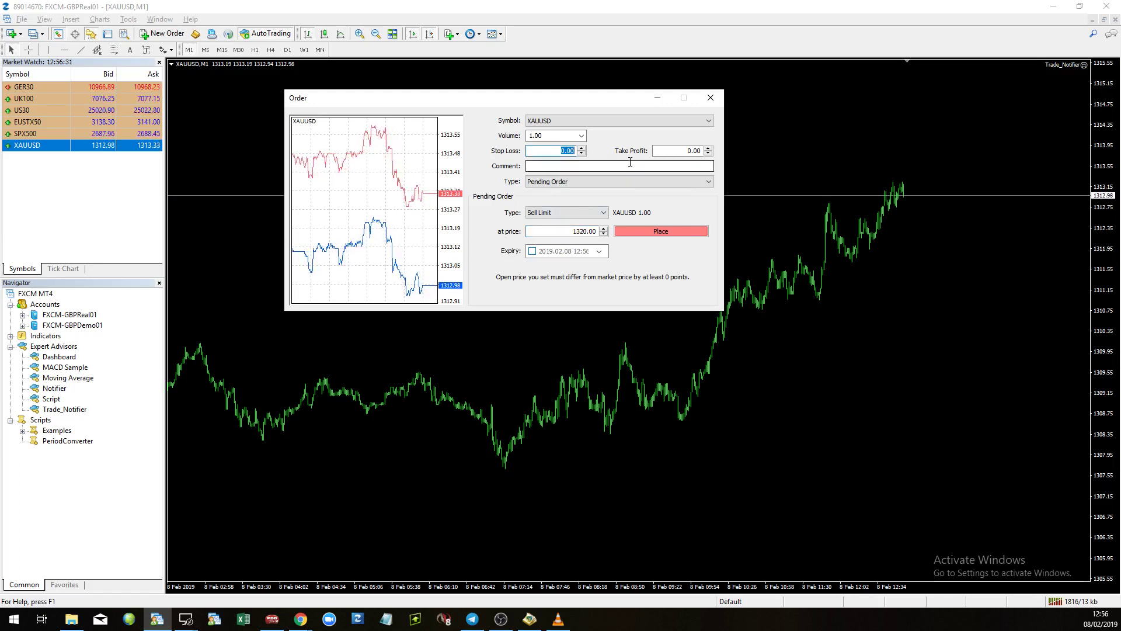
pyautogui.write('13')
pyautogui.write('95')
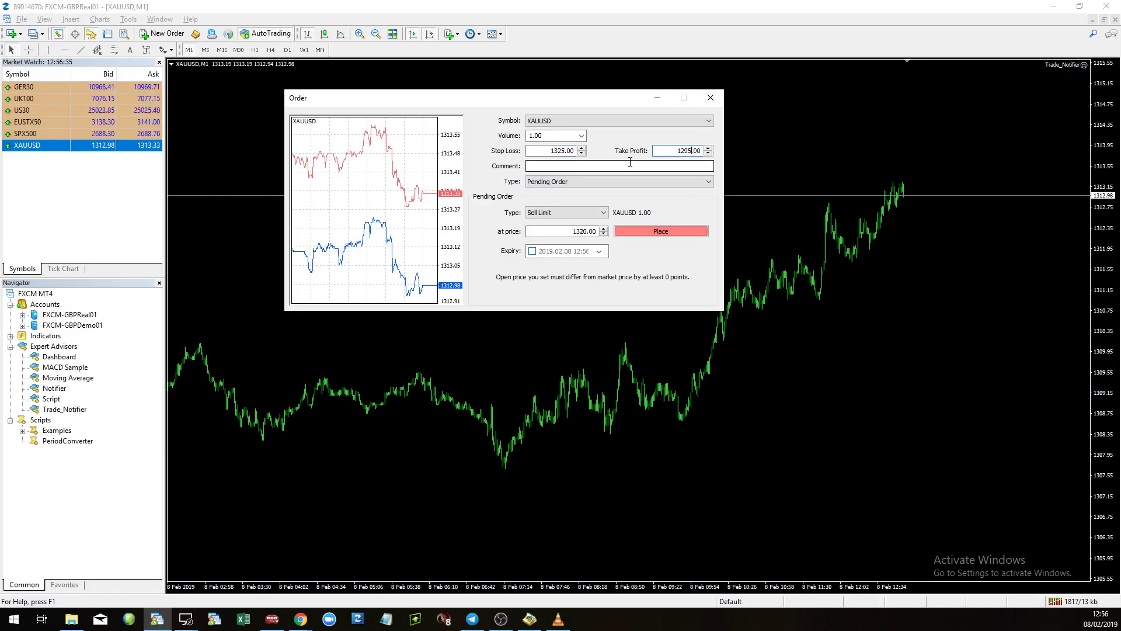
pyautogui.click(646, 233)
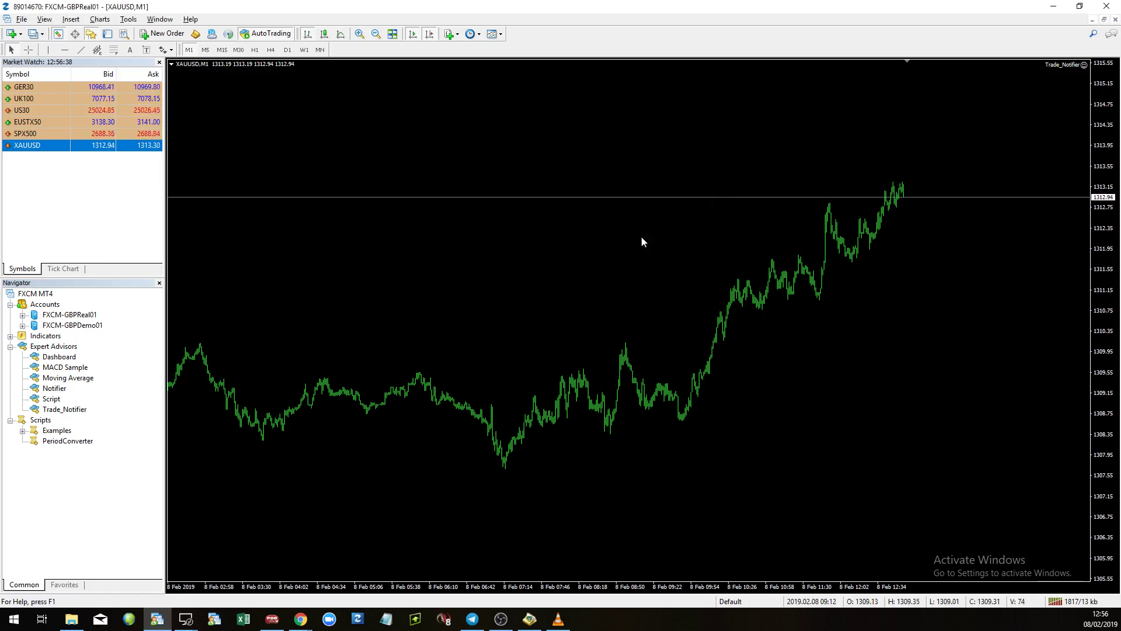
# View the XAUUSD sell limit alert in Signals, then delete the Sell Limit order from the chart.
pyautogui.click(1009, 584)
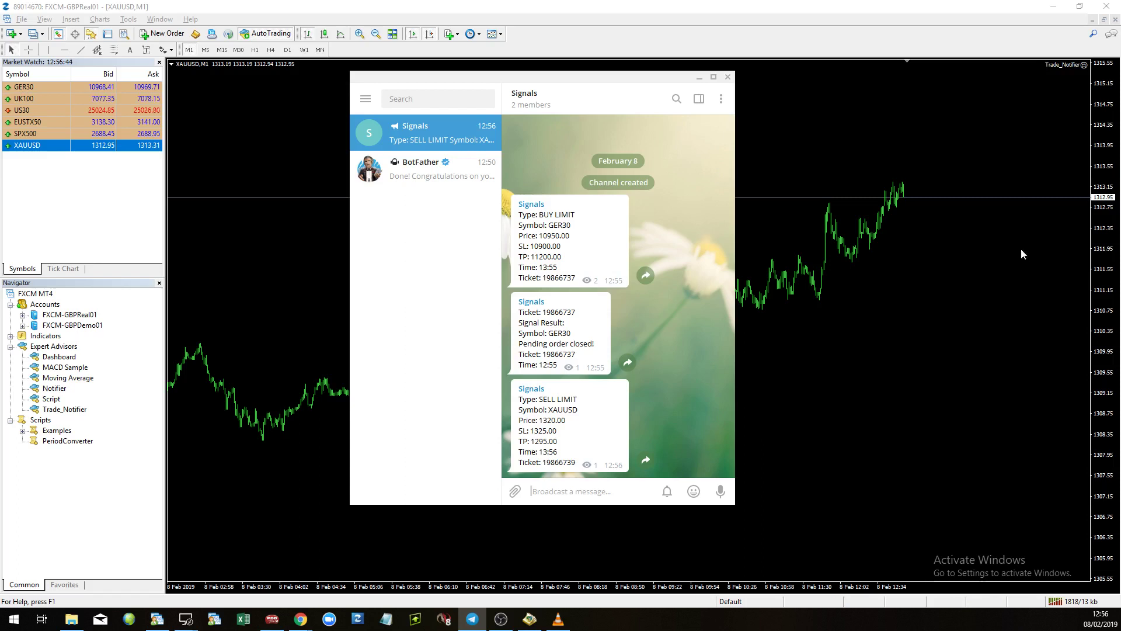
pyautogui.click(727, 78)
pyautogui.moveTo(1107, 169); pyautogui.dragTo(1103, 235)
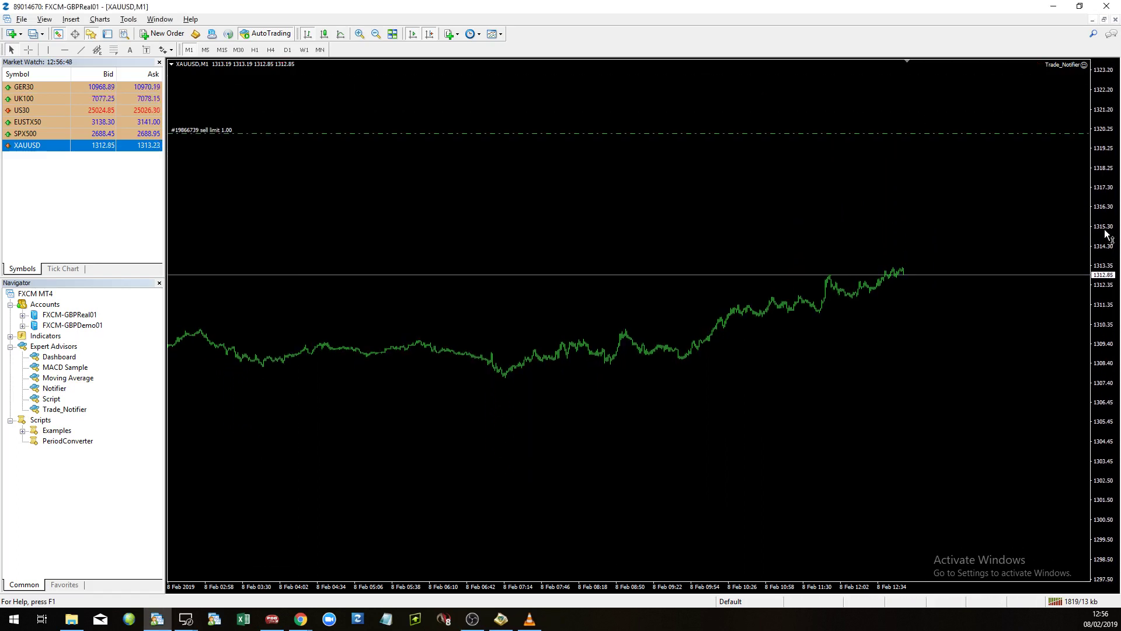
pyautogui.rightClick(915, 133)
pyautogui.click(953, 154)
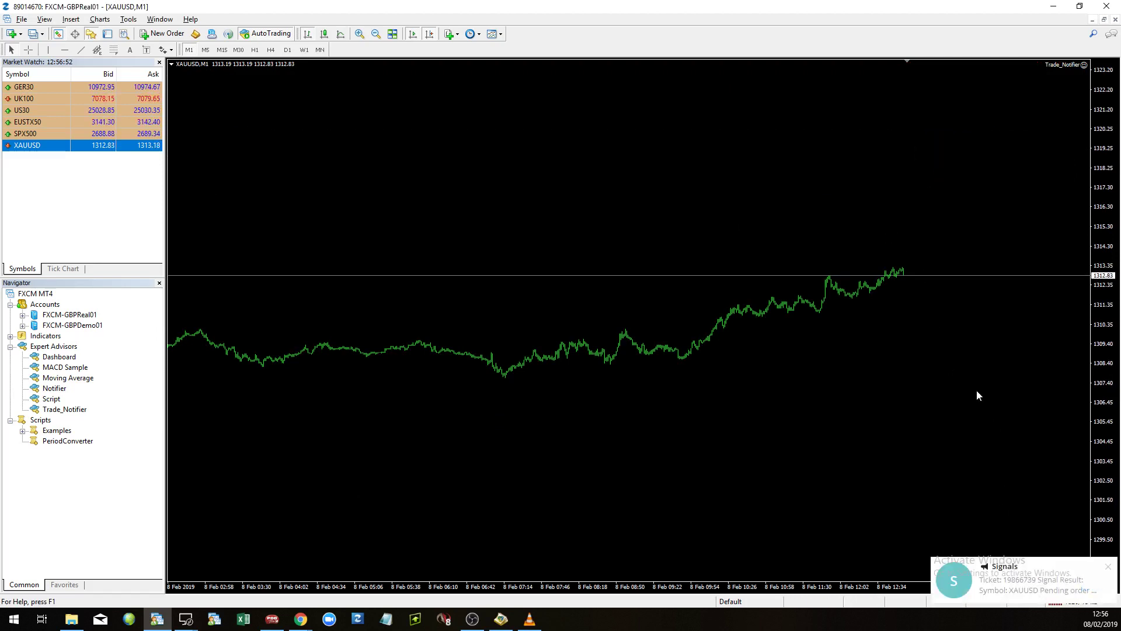
pyautogui.moveTo(1109, 274); pyautogui.dragTo(1096, 289)
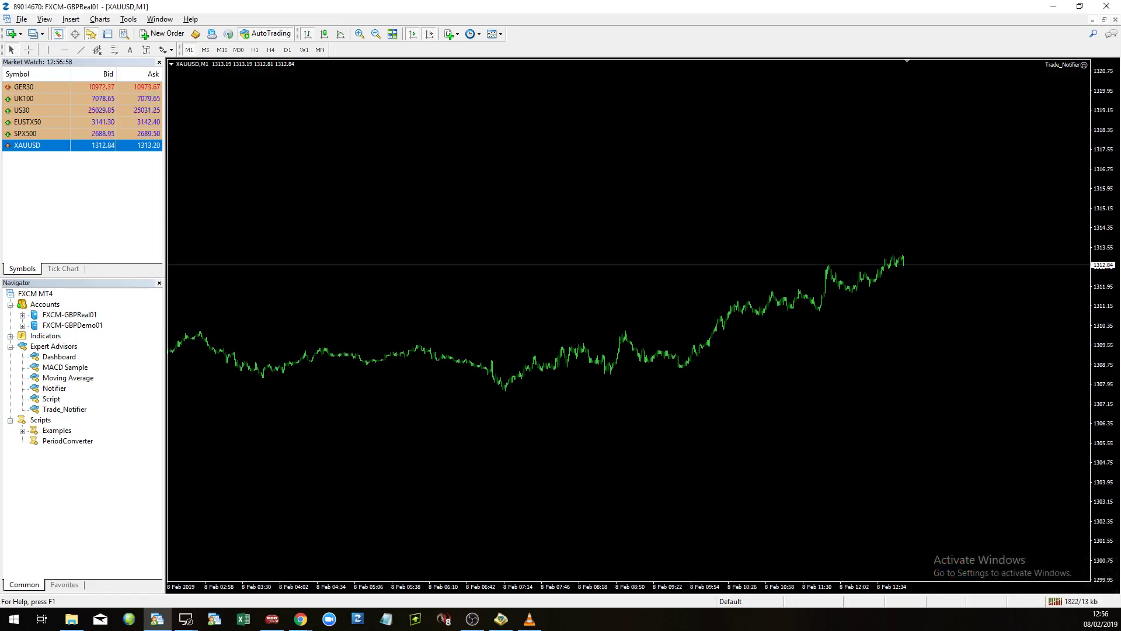
pyautogui.hotkey('alt', 'Tab')
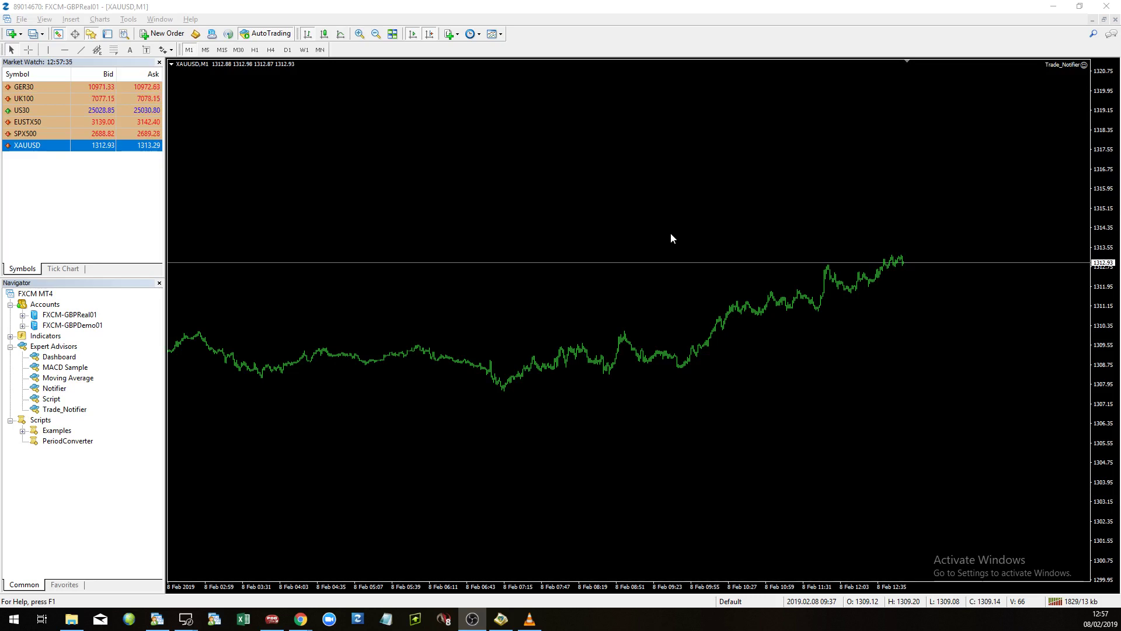
pyautogui.click(671, 198)
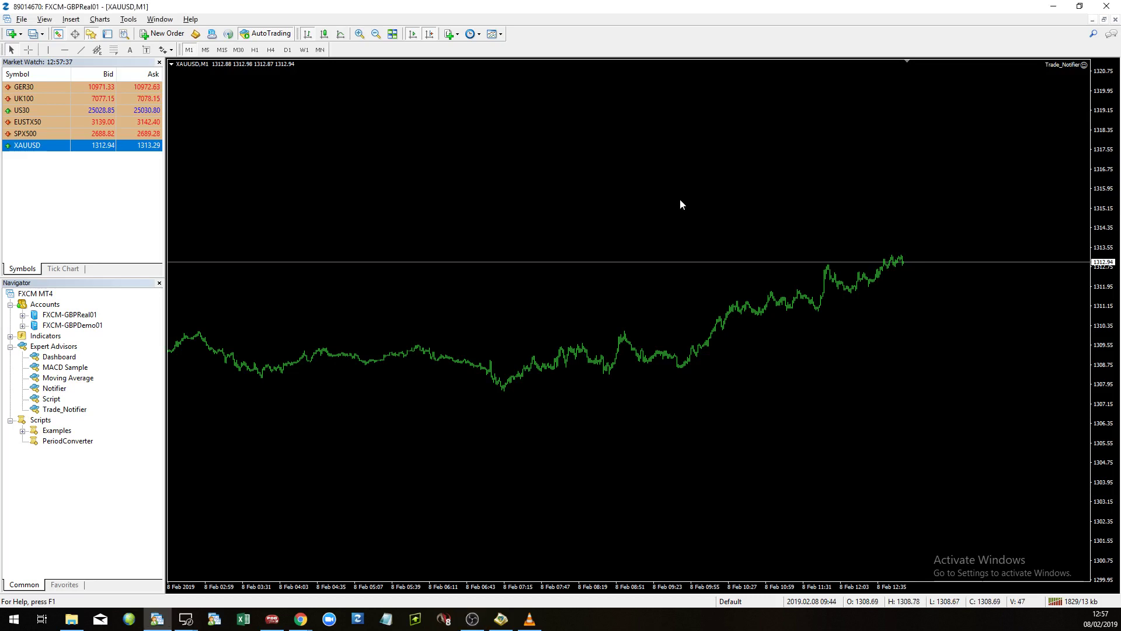
pyautogui.moveTo(678, 201); pyautogui.dragTo(814, 205)
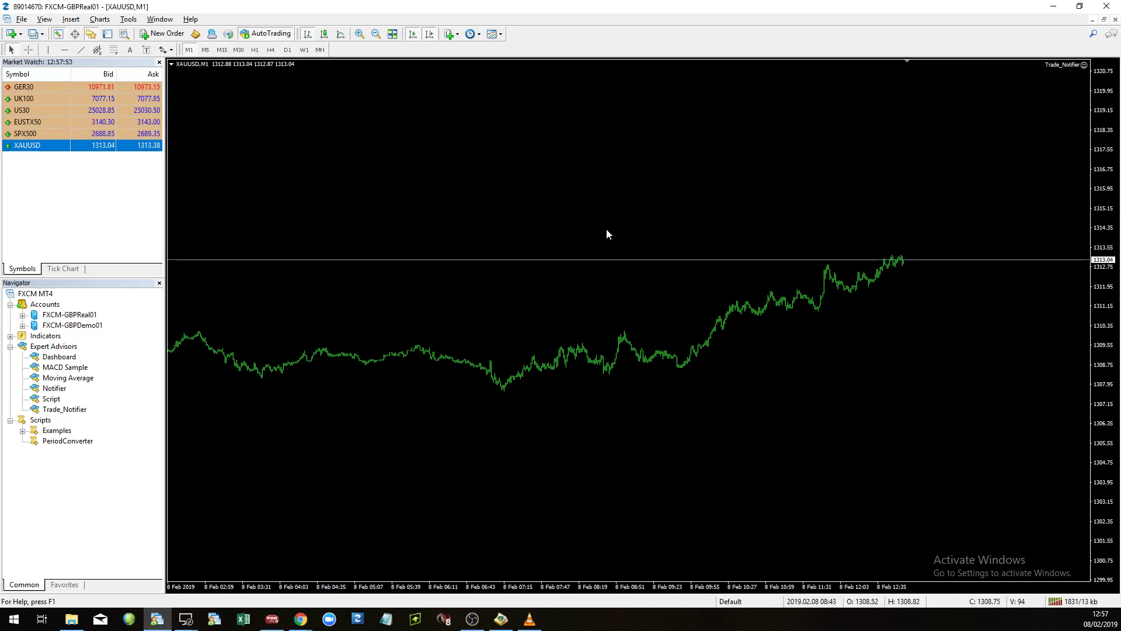
pyautogui.moveTo(654, 356)
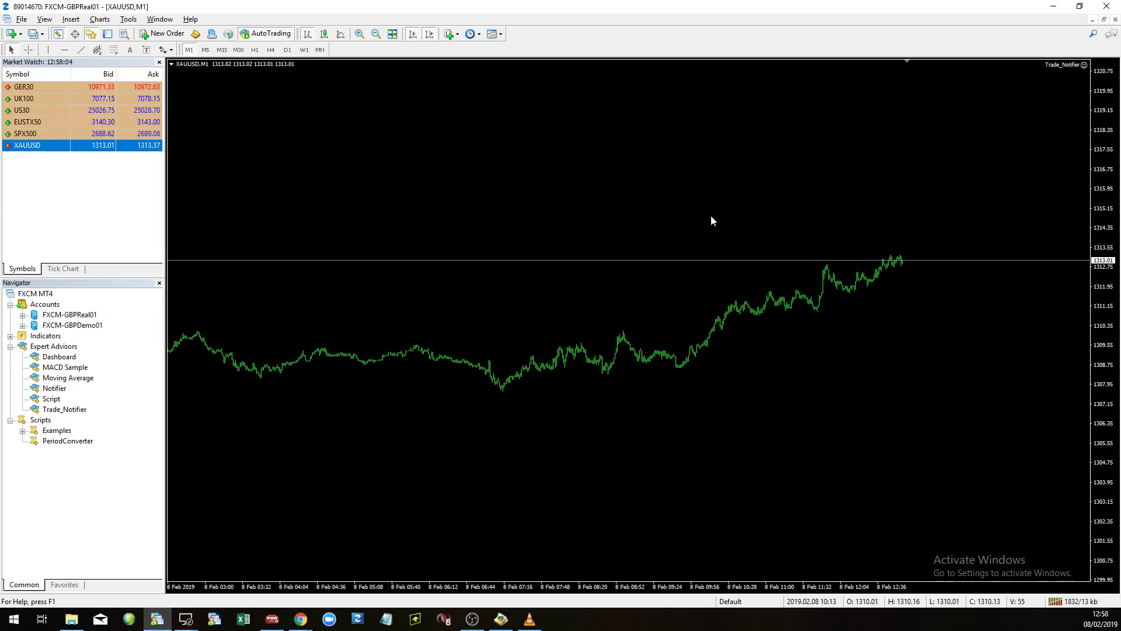
pyautogui.moveTo(644, 204)
pyautogui.mouseDown()
pyautogui.moveTo(663, 206)
pyautogui.moveTo(594, 202)
pyautogui.moveTo(625, 202)
pyautogui.mouseUp()
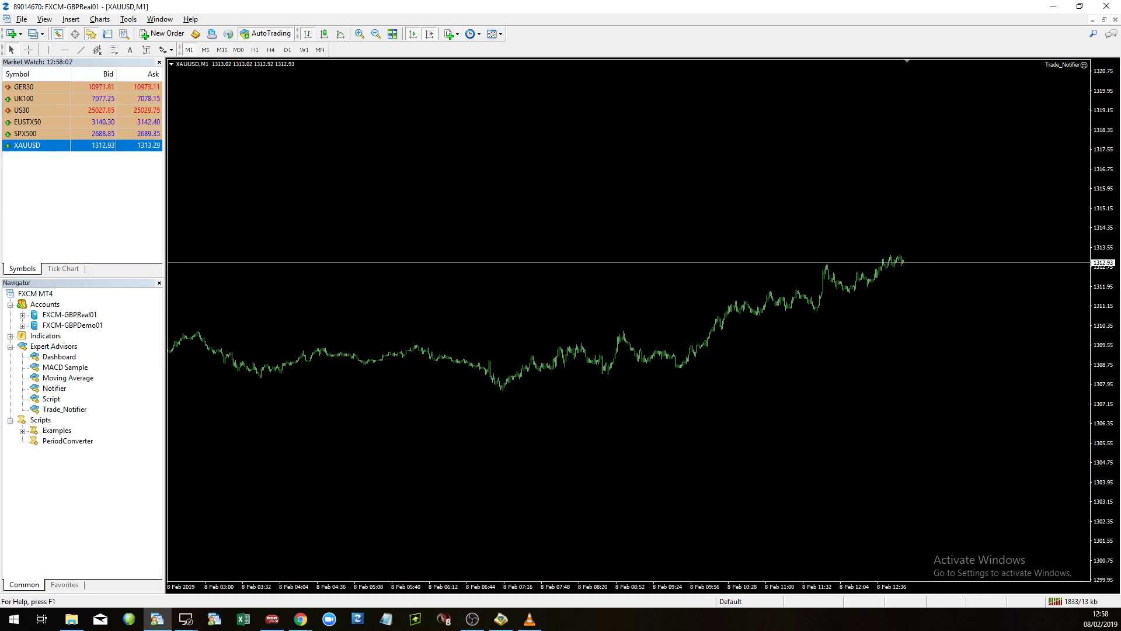